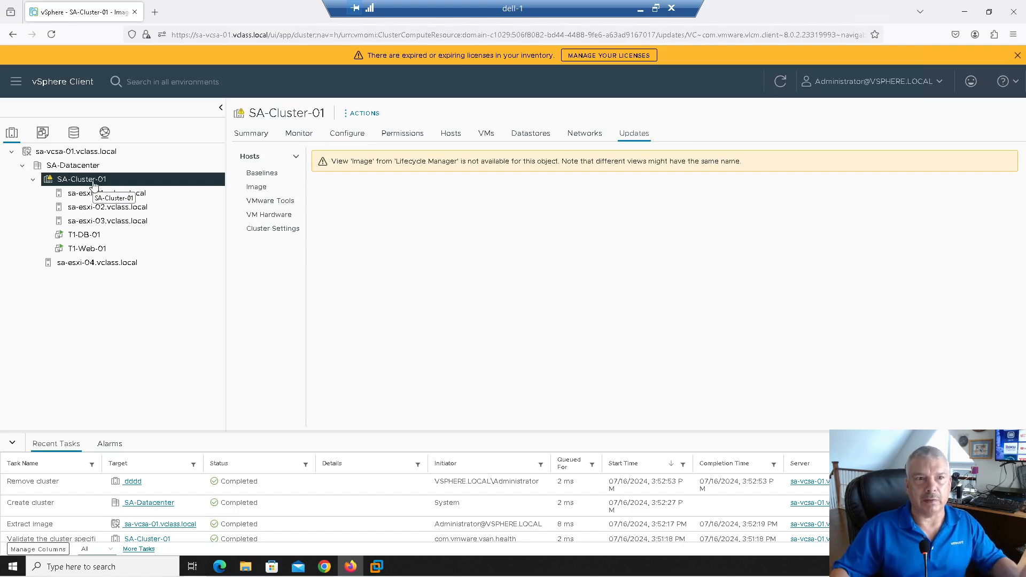
Step: Review the SA-Cluster-01 hosts, including storage devices of sa-esxi-03 and sa-esxi-04
{"action": "left_click", "coordinate": [96, 193]}
{"action": "left_click", "coordinate": [96, 207]}
{"action": "left_click", "coordinate": [98, 221]}
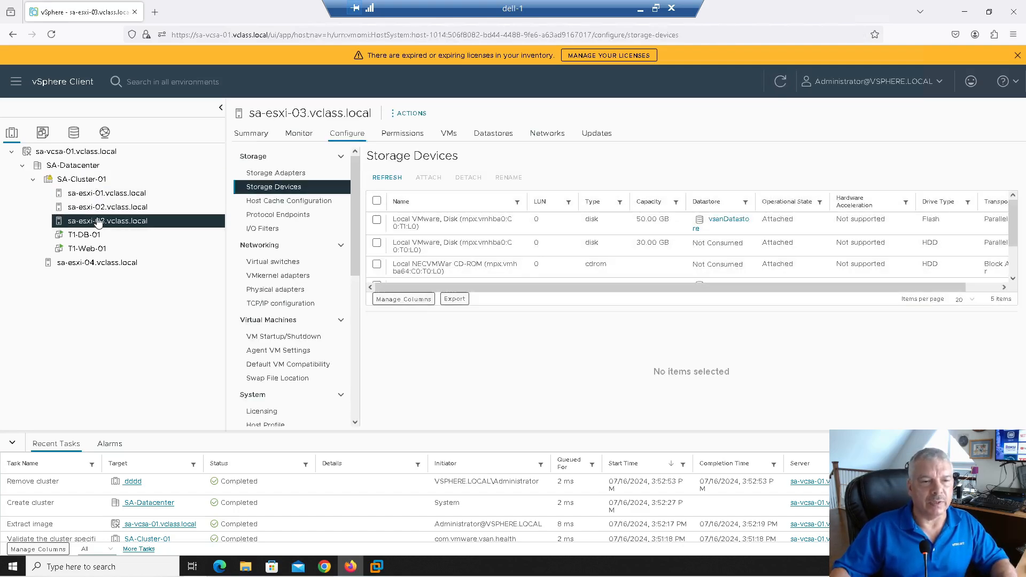
{"action": "left_click", "coordinate": [91, 250]}
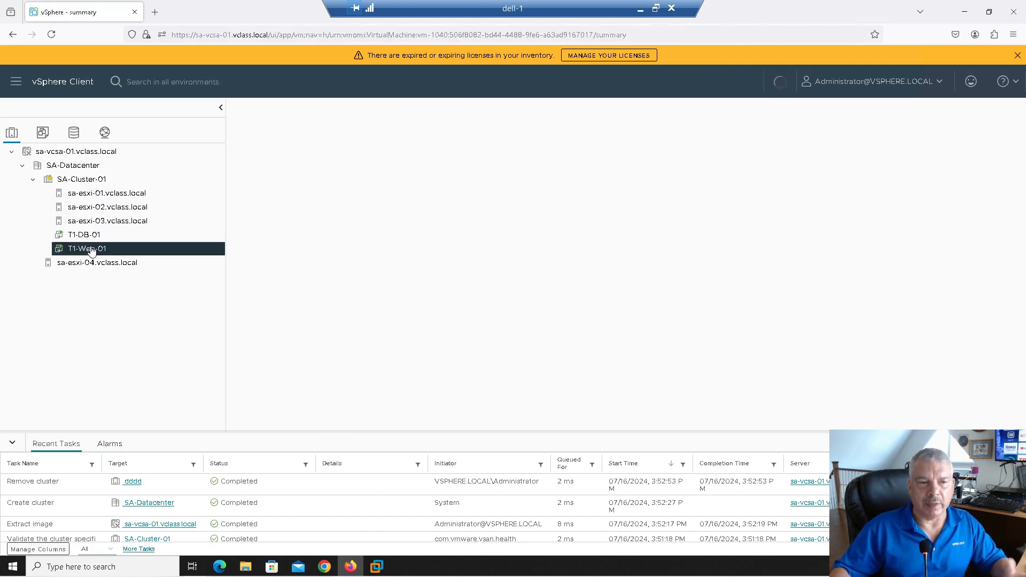
{"action": "left_click", "coordinate": [70, 263]}
Step: Collapse SA-Cluster-01 and bring up the actions menu for SA-Datacenter
{"action": "left_click", "coordinate": [33, 180]}
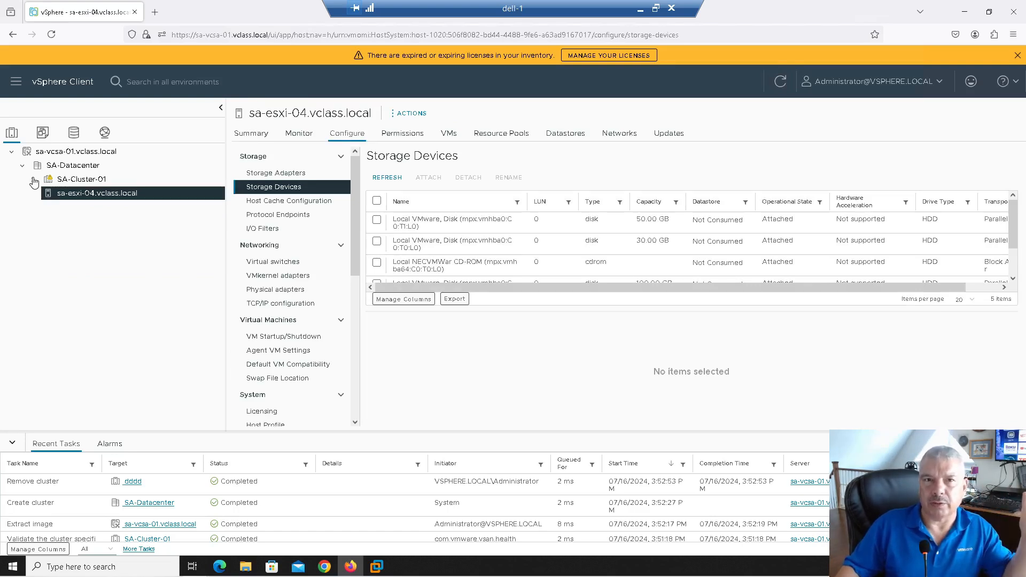
{"action": "left_click", "coordinate": [89, 166]}
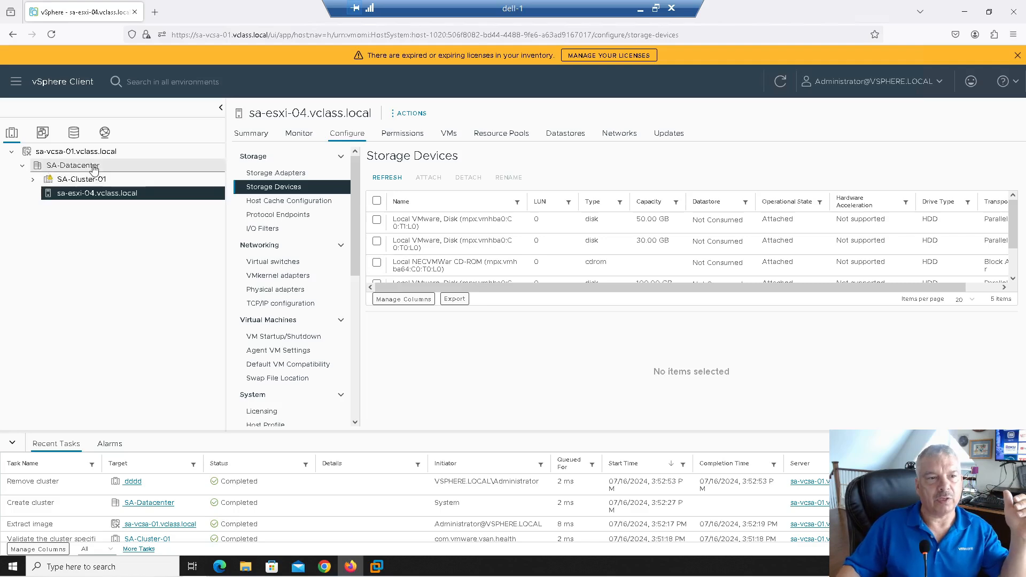
{"action": "right_click", "coordinate": [94, 170]}
Step: Start a new cluster in SA-Datacenter named Sa-Cluster-02
{"action": "left_click", "coordinate": [140, 208]}
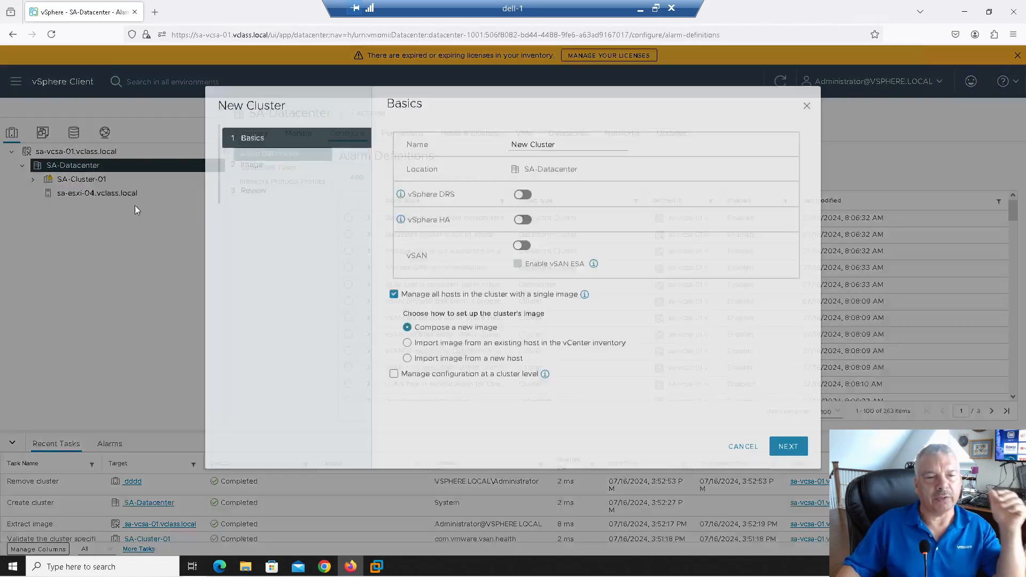
{"action": "key", "text": "ctrl+a"}
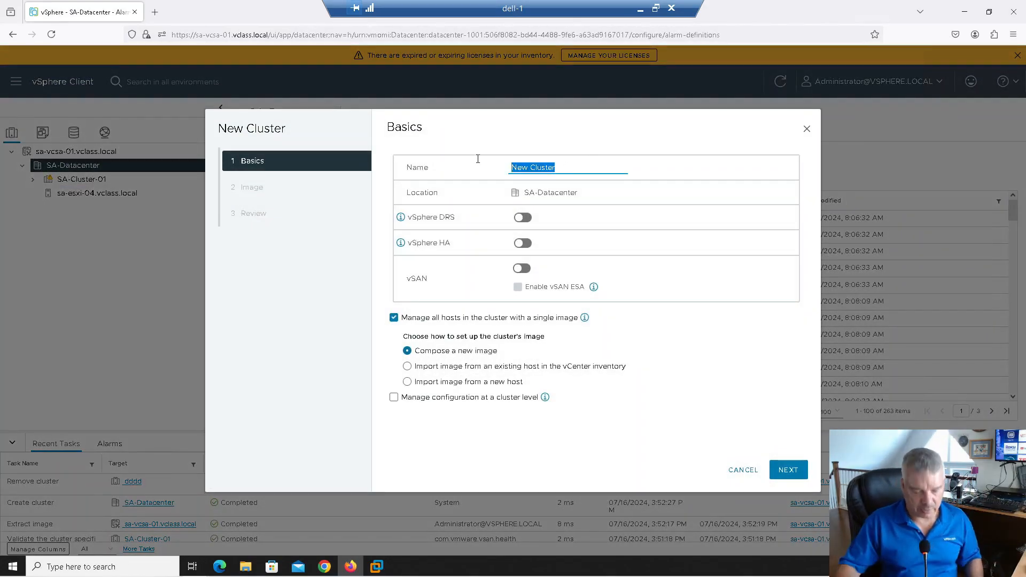
{"action": "type", "text": "S"}
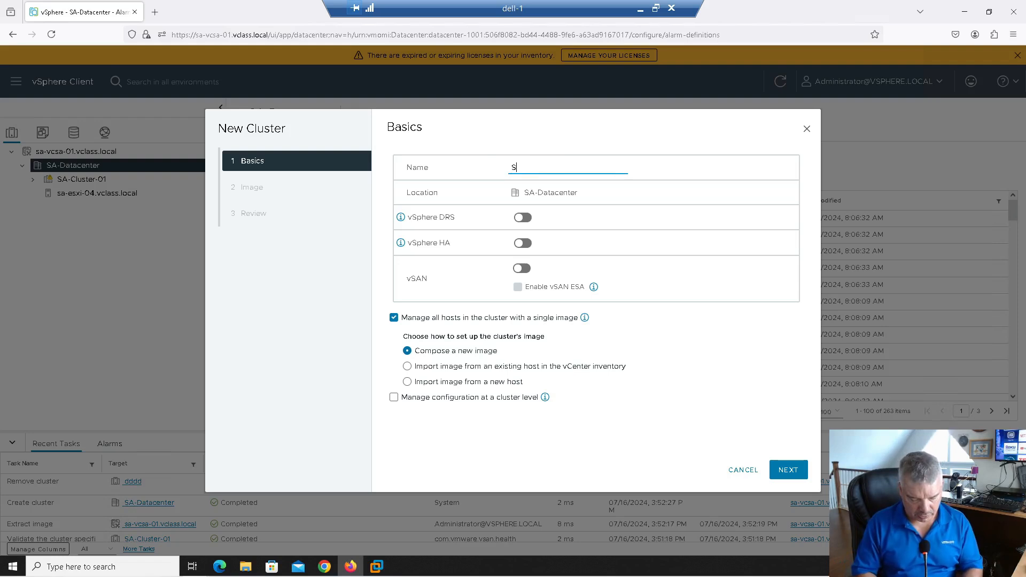
{"action": "type", "text": "a-Cluster-02"}
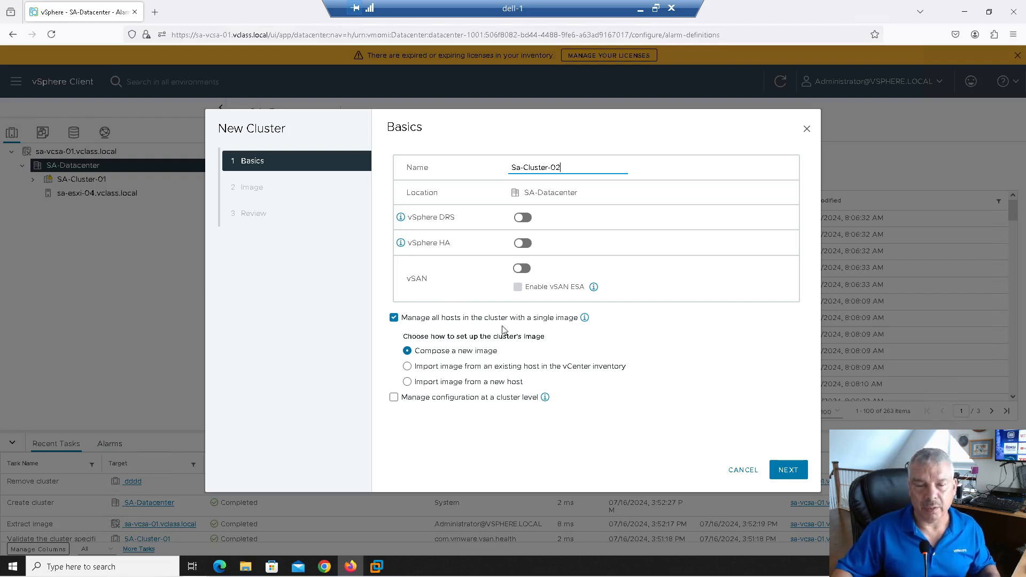
Step: Keep single-image host management enabled after reading the baselines deprecation warning
{"action": "left_click", "coordinate": [422, 319]}
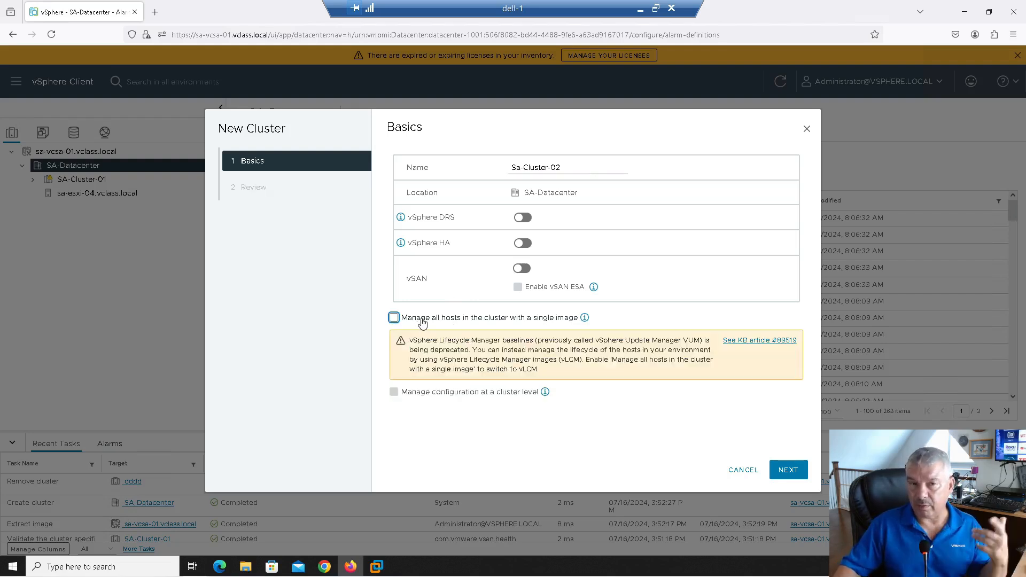
{"action": "left_click_drag", "start_coordinate": [417, 342], "coordinate": [530, 340]}
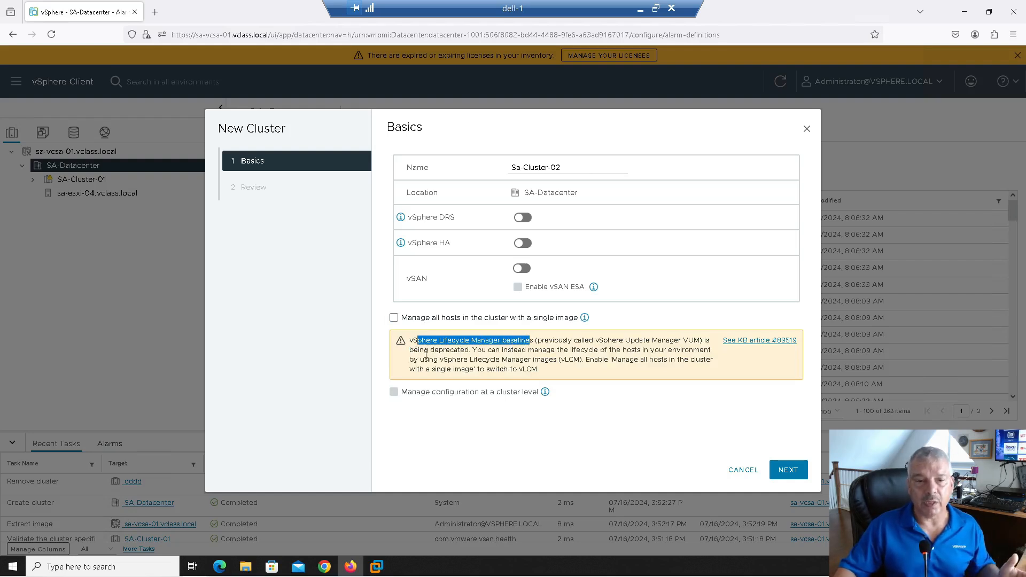
{"action": "left_click_drag", "start_coordinate": [423, 351], "coordinate": [465, 353]}
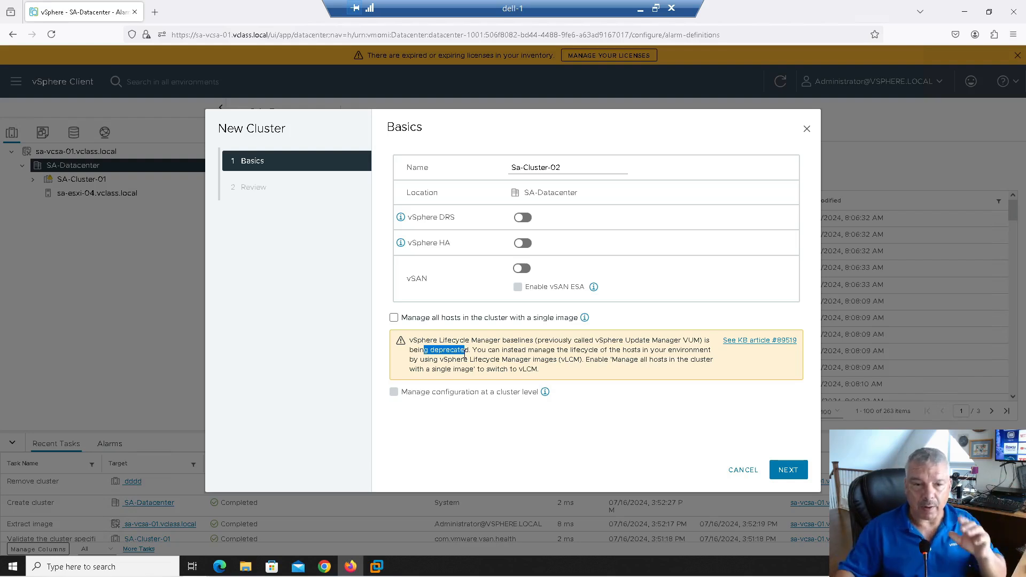
{"action": "left_click", "coordinate": [398, 319]}
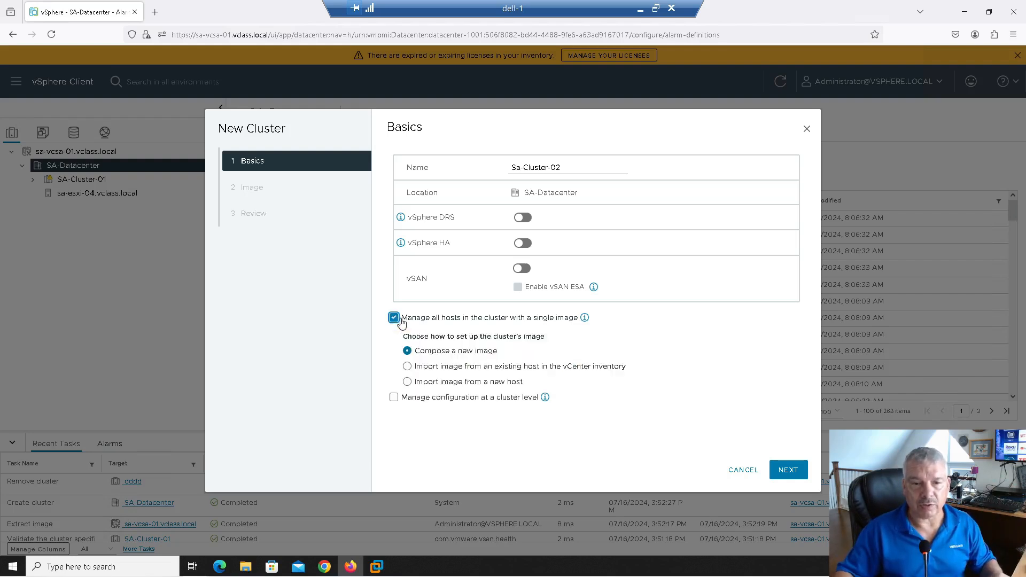
{"action": "left_click", "coordinate": [396, 398]}
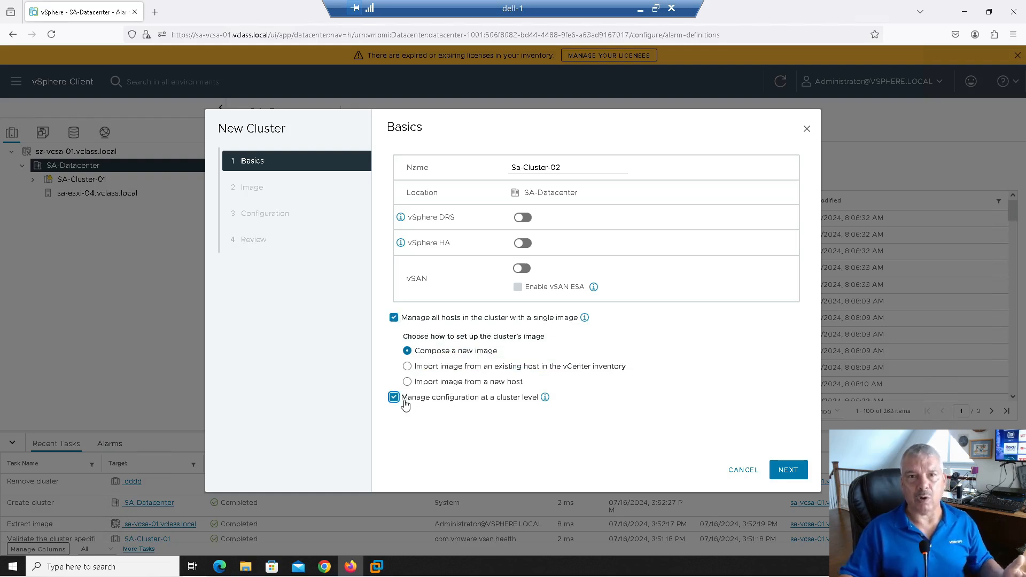
{"action": "left_click", "coordinate": [405, 406]}
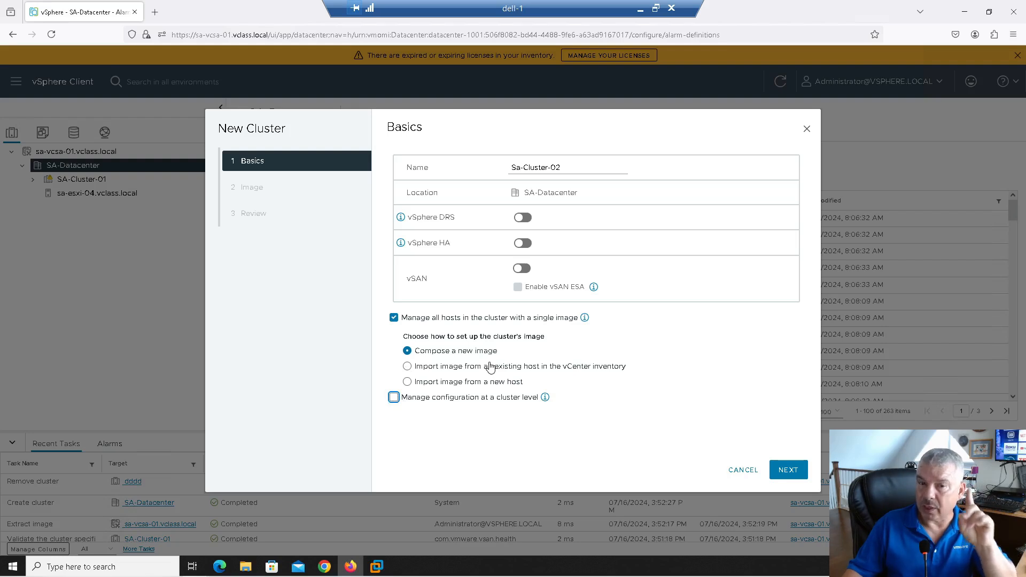
{"action": "left_click", "coordinate": [785, 470]}
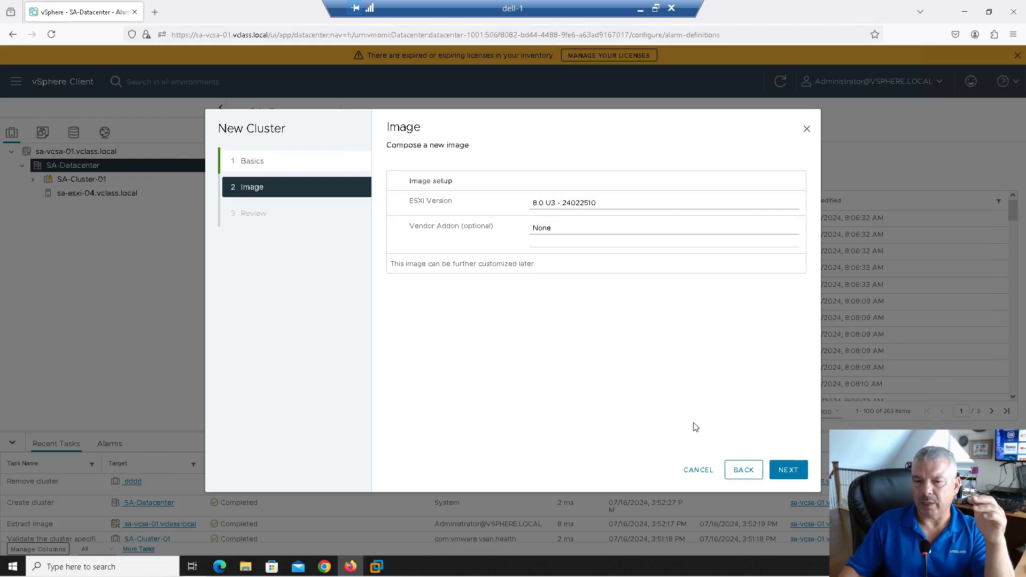
{"action": "left_click", "coordinate": [742, 470]}
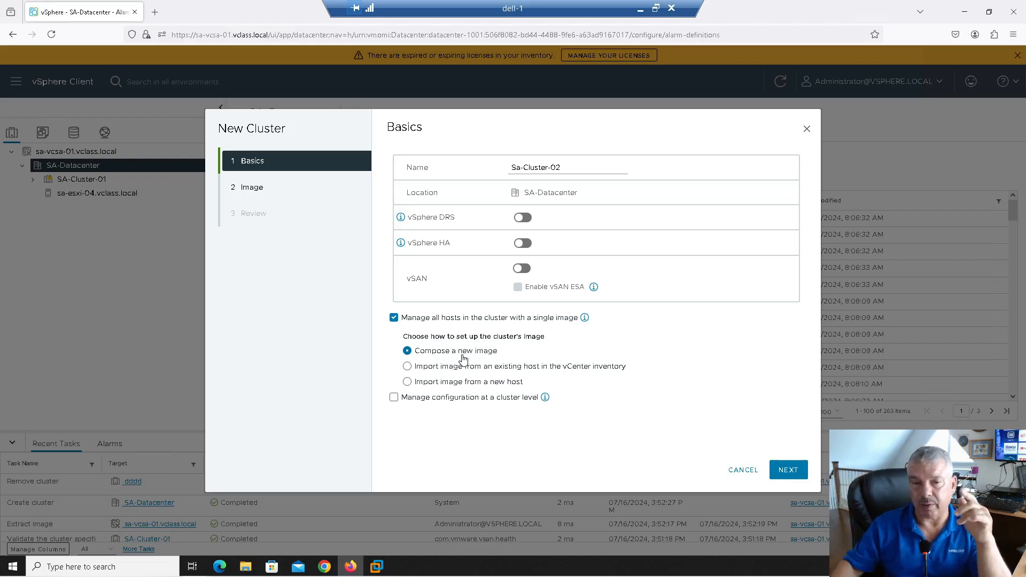
Step: Set the image to import from existing inventory host sa-esxi-04, then return to basics
{"action": "left_click", "coordinate": [410, 367]}
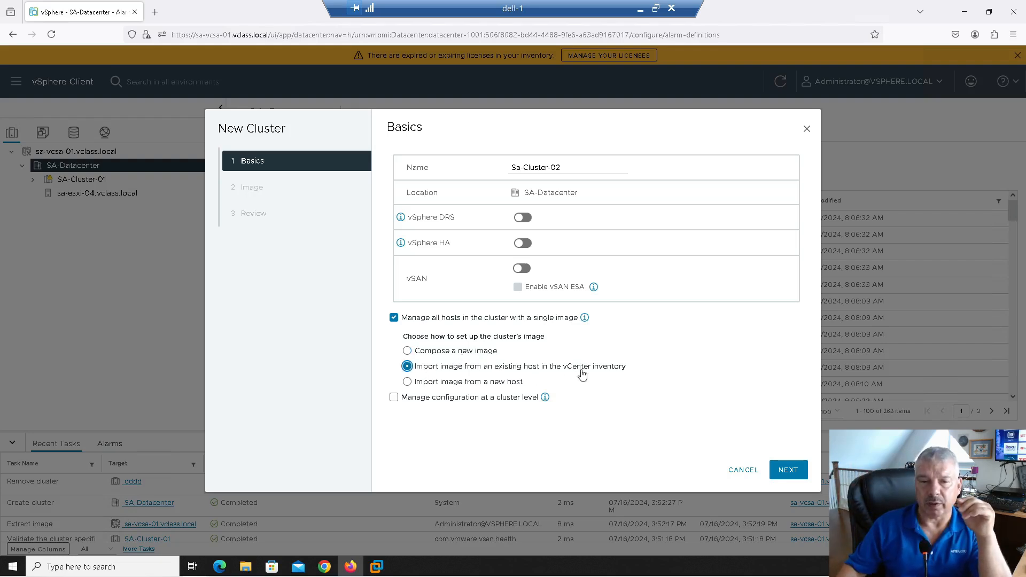
{"action": "left_click", "coordinate": [788, 470]}
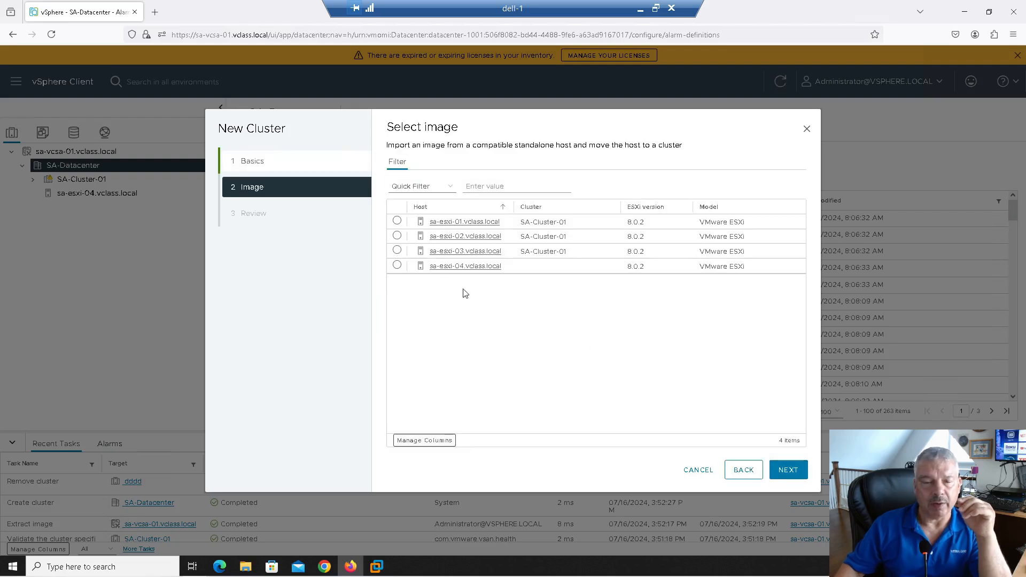
{"action": "left_click", "coordinate": [397, 266]}
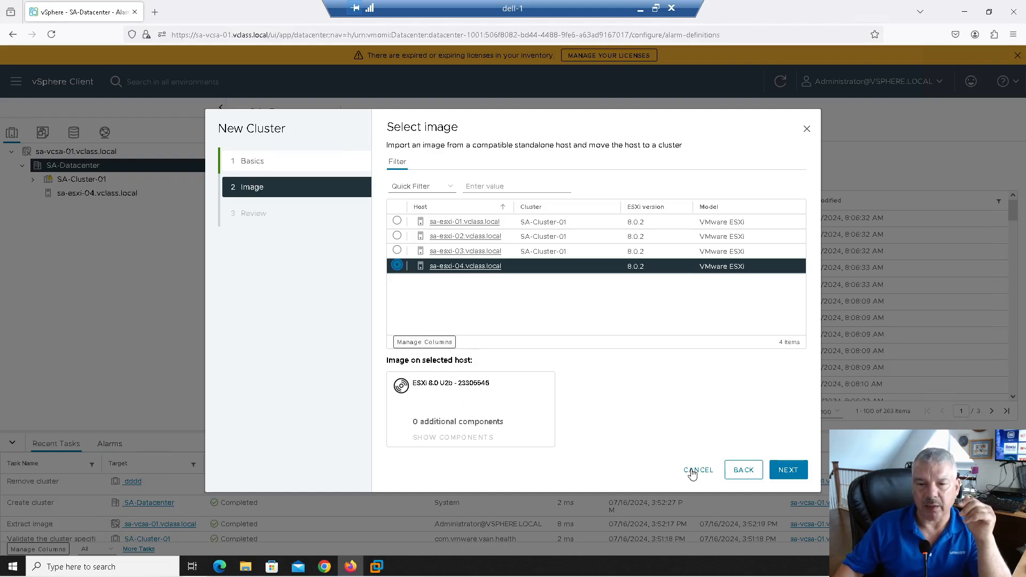
{"action": "left_click", "coordinate": [741, 470]}
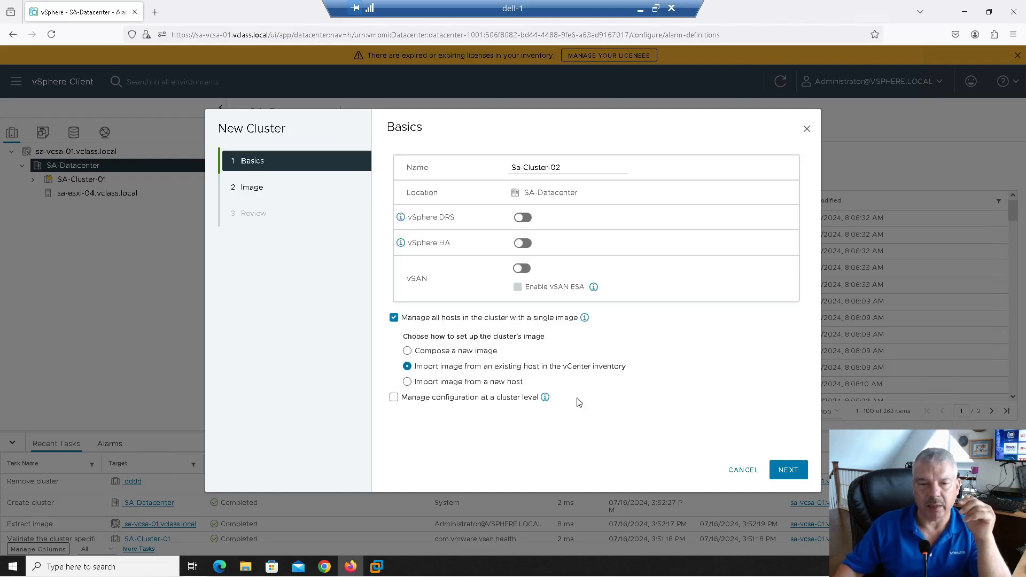
Step: Import the image from new host sa-esxi-04.vclass.local using user root and its password
{"action": "left_click", "coordinate": [463, 382]}
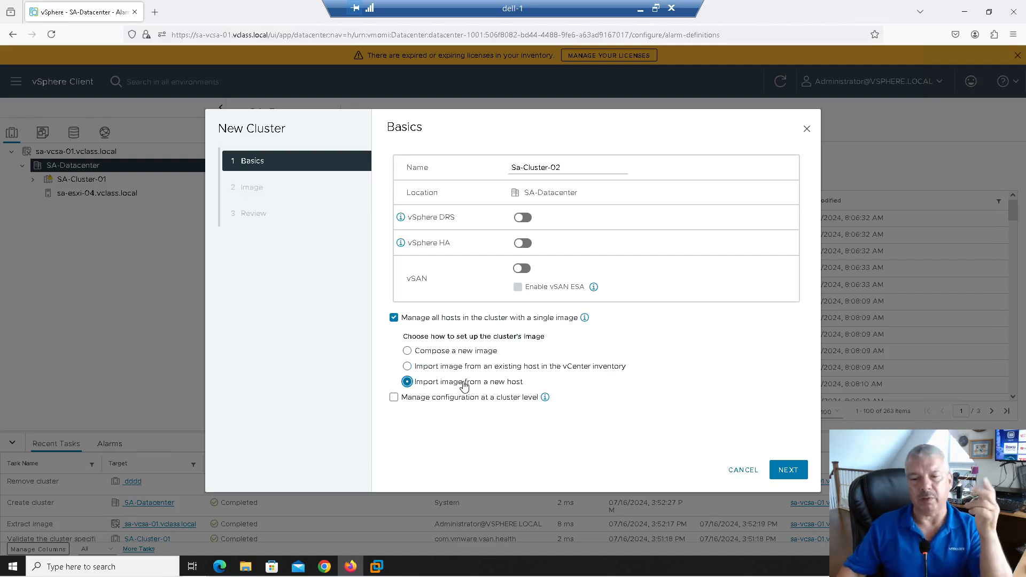
{"action": "left_click", "coordinate": [783, 478]}
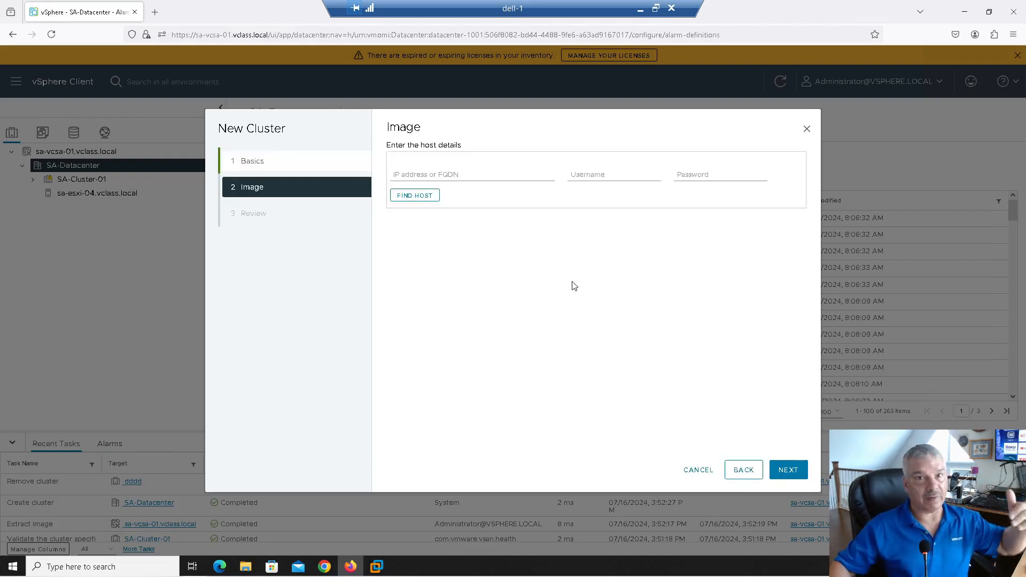
{"action": "left_click", "coordinate": [457, 175]}
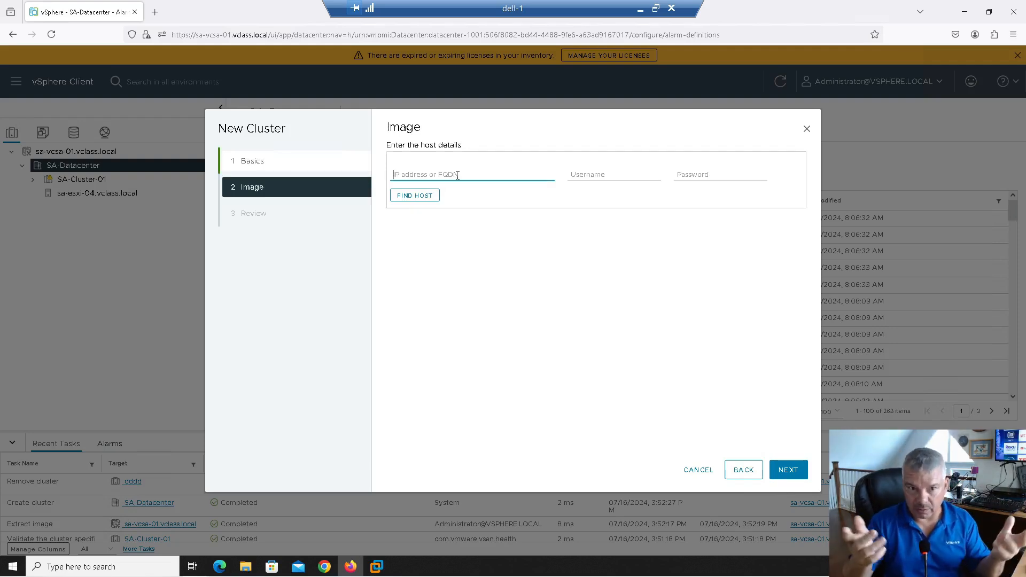
{"action": "type", "text": "sa"}
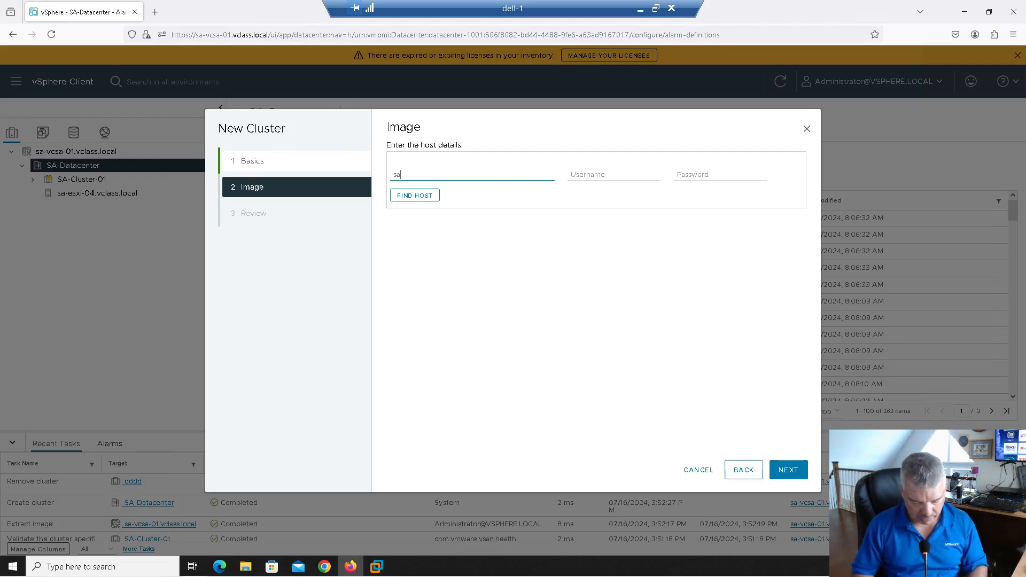
{"action": "type", "text": "-esxi-0"}
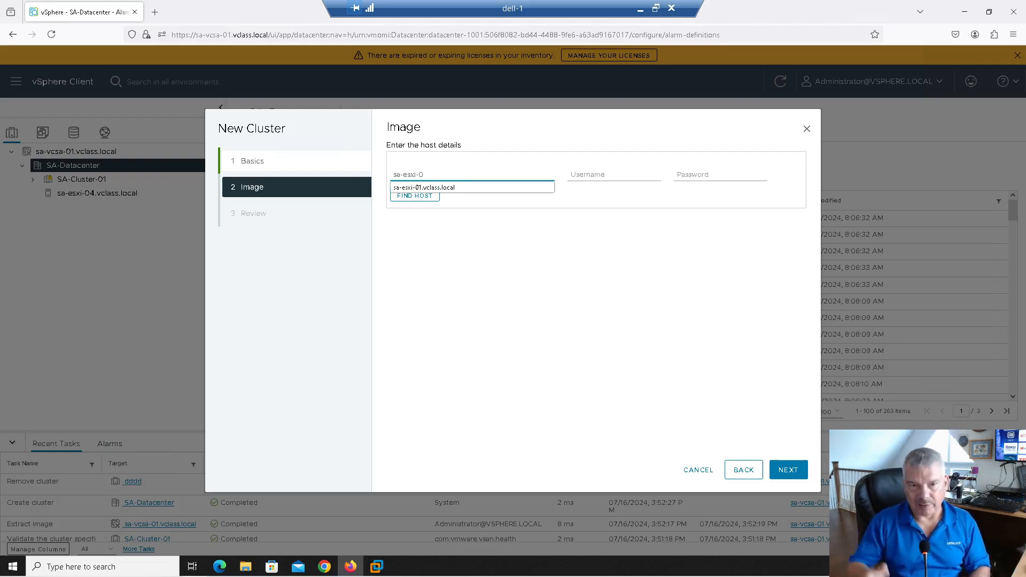
{"action": "type", "text": "4.vc"}
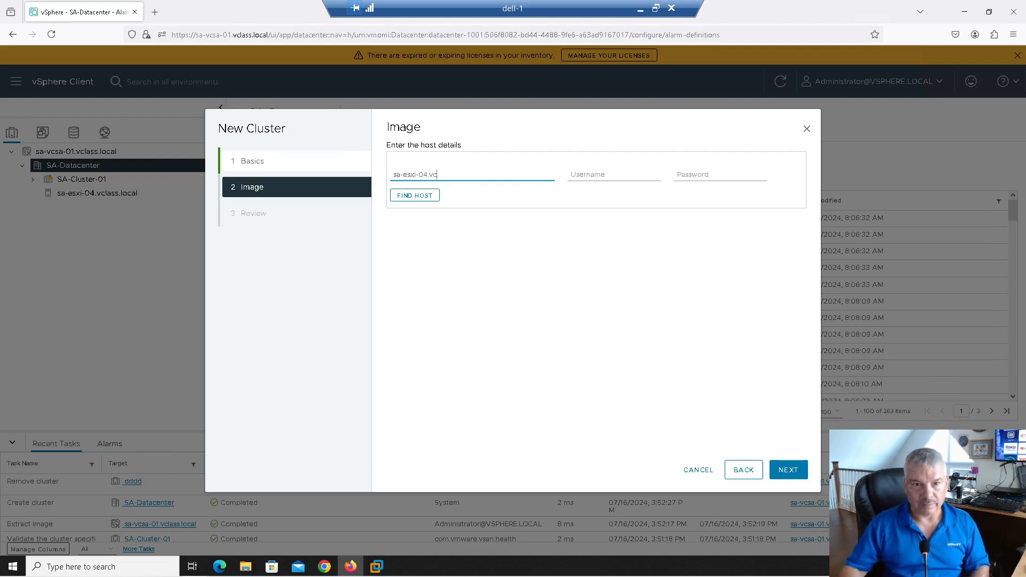
{"action": "type", "text": "lass.local"}
{"action": "key", "text": "Tab"}
{"action": "type", "text": "root"}
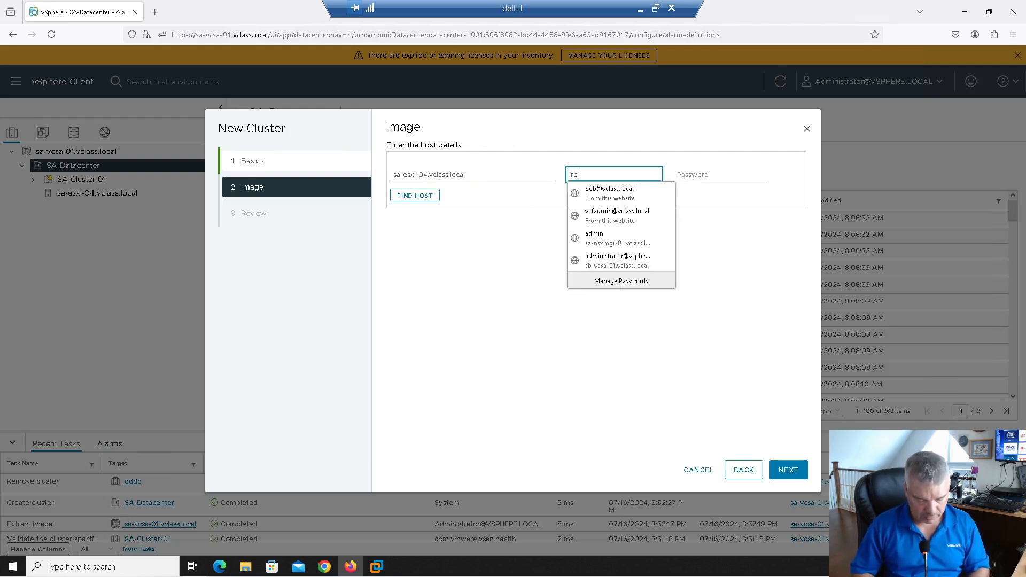
{"action": "key", "text": "Tab"}
{"action": "type", "text": "VM"}
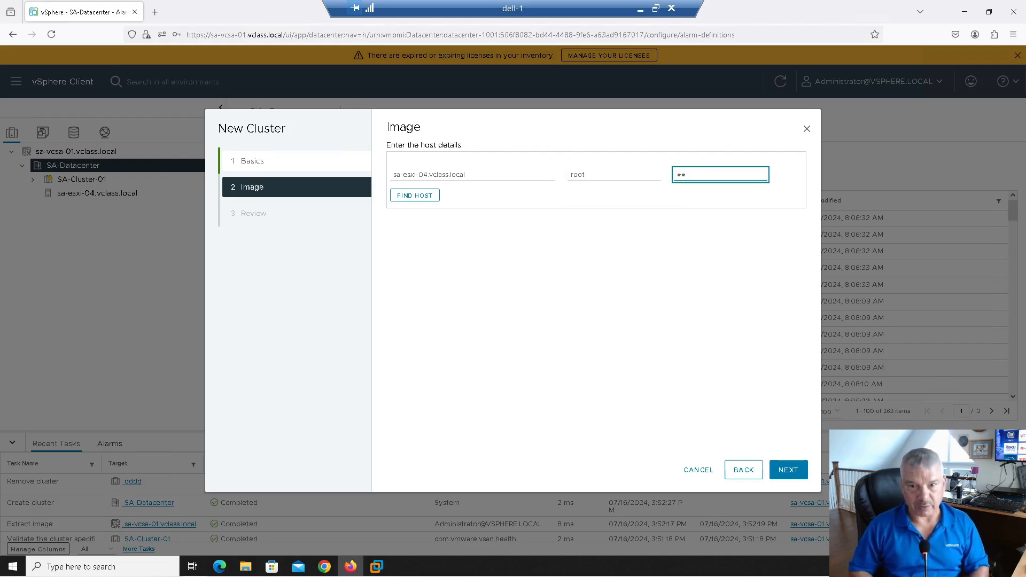
{"action": "type", "text": "ware1!!"}
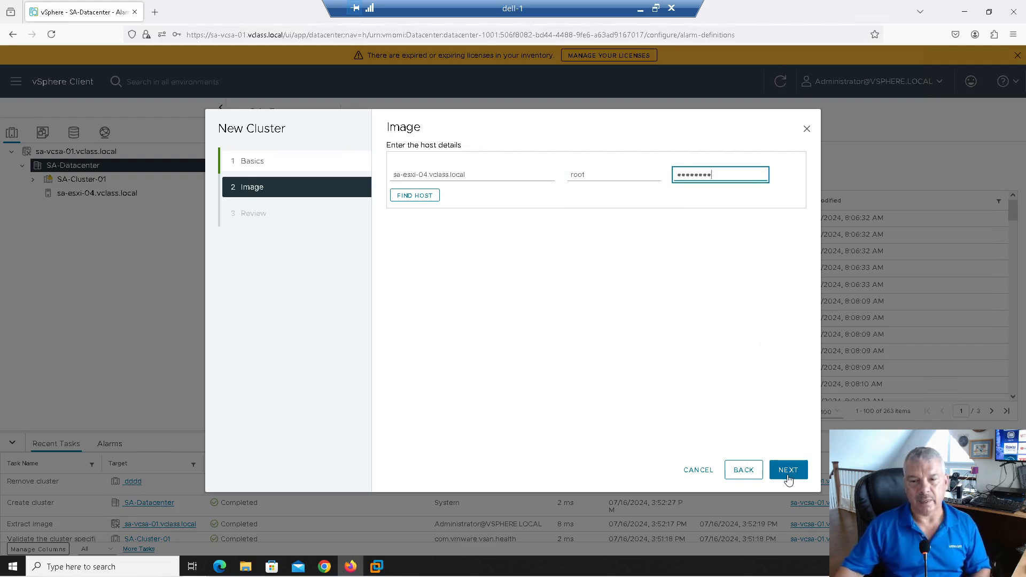
{"action": "left_click", "coordinate": [788, 477]}
Step: Change the host name to 'sa-esxi-04' and try proceeding again
{"action": "left_click", "coordinate": [475, 200]}
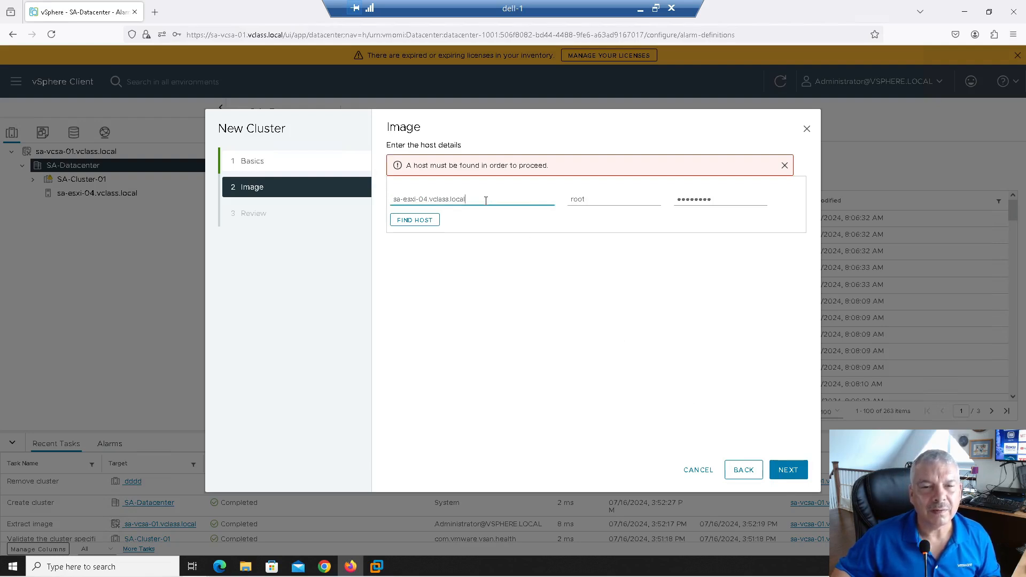
{"action": "left_click_drag", "start_coordinate": [486, 200], "coordinate": [343, 195]}
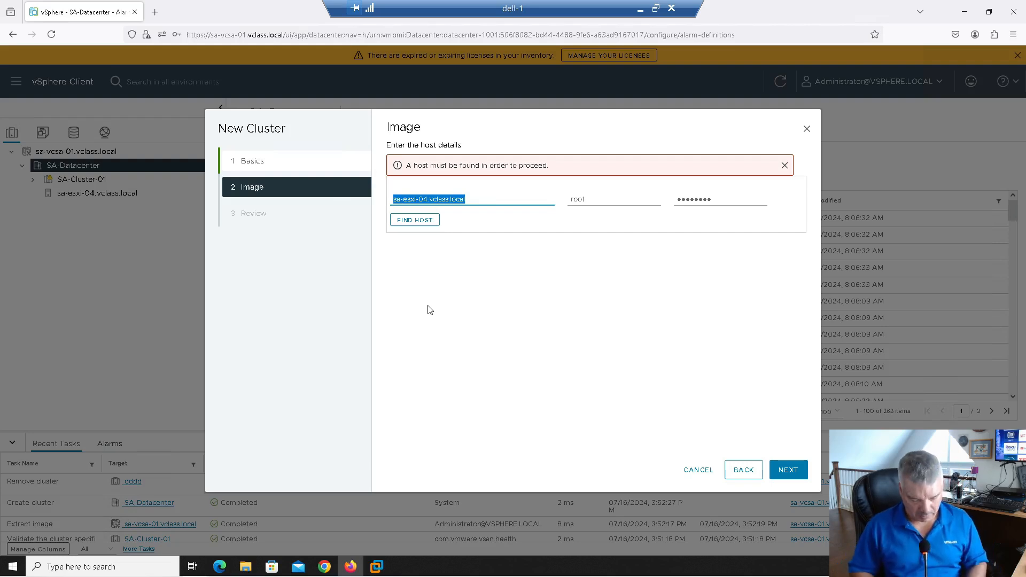
{"action": "type", "text": "sa-esxi-04"}
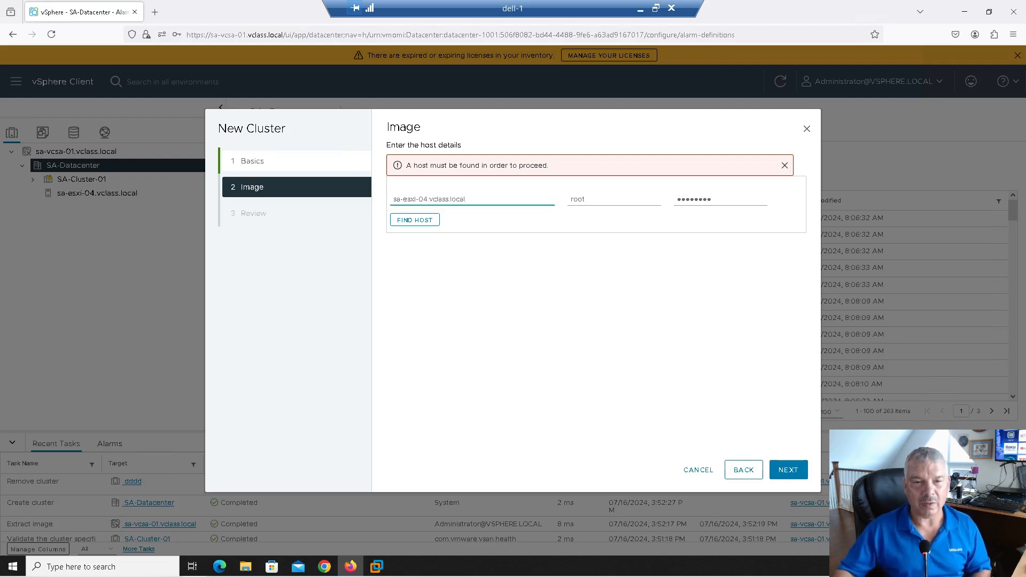
{"action": "left_click", "coordinate": [784, 475]}
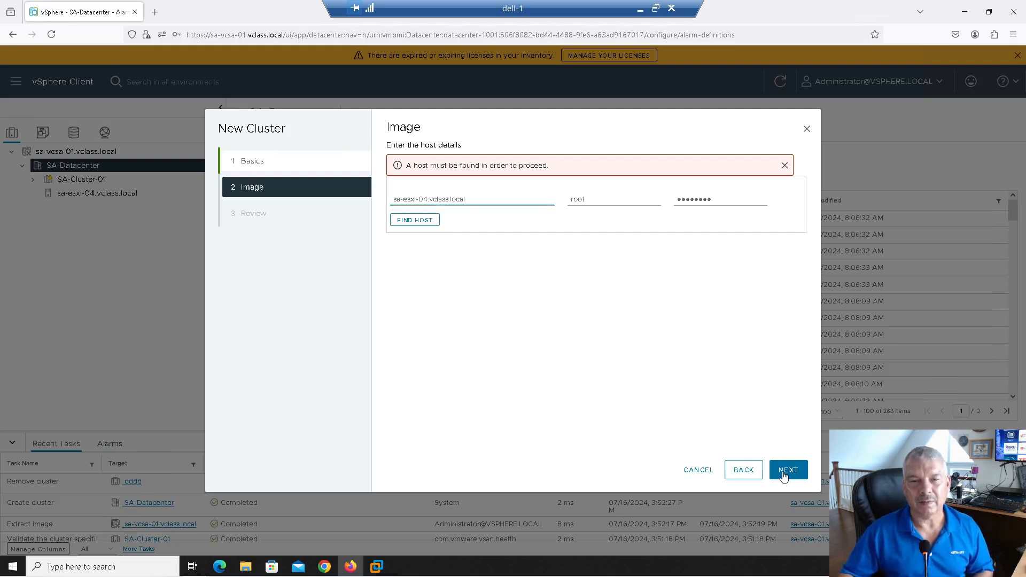
Step: Find the host and trust its certificate, then switch back to importing from an inventory host
{"action": "left_click", "coordinate": [417, 221]}
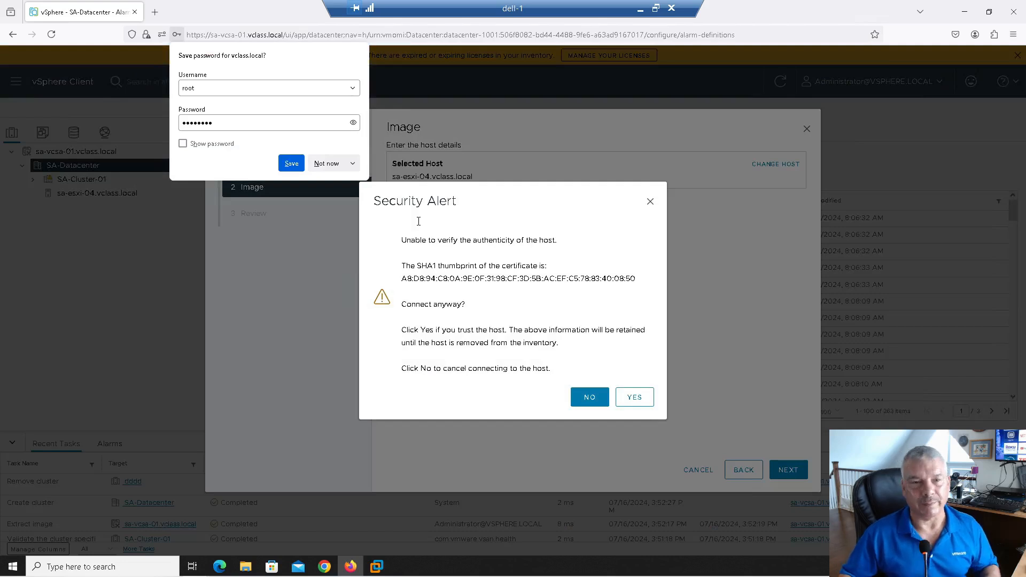
{"action": "left_click", "coordinate": [634, 399]}
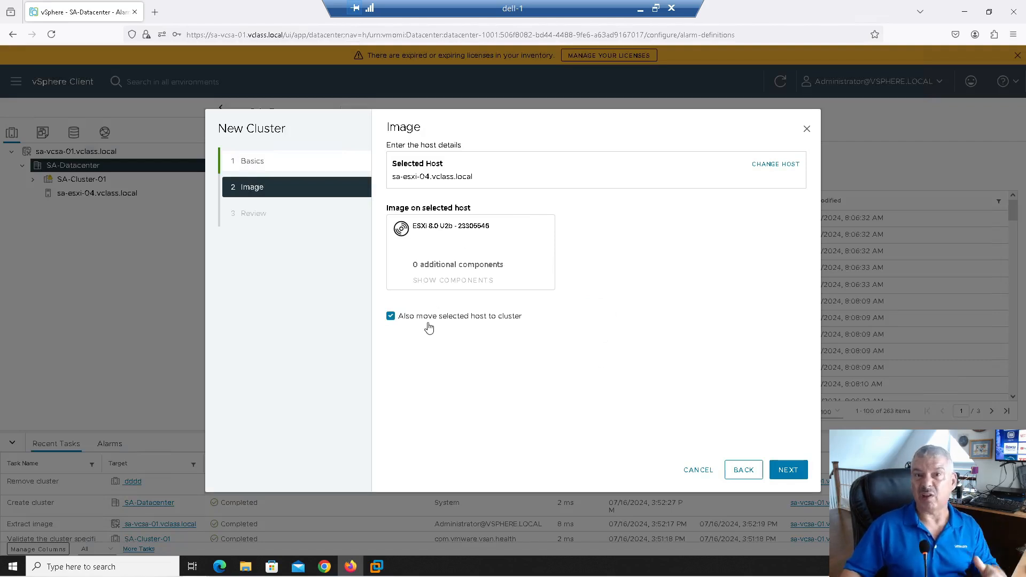
{"action": "left_click", "coordinate": [735, 472]}
{"action": "left_click", "coordinate": [408, 366]}
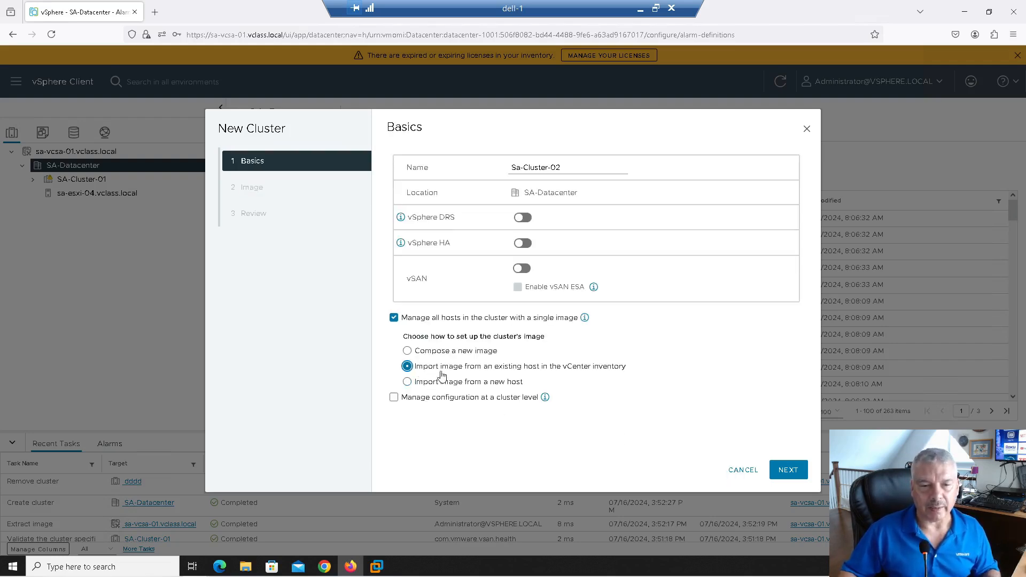
{"action": "left_click", "coordinate": [788, 472]}
Step: Use sa-esxi-04.vclass.local's ESXi 8.0 U2b - 23305546 image and finish creating Sa-Cluster-02
{"action": "left_click", "coordinate": [454, 266]}
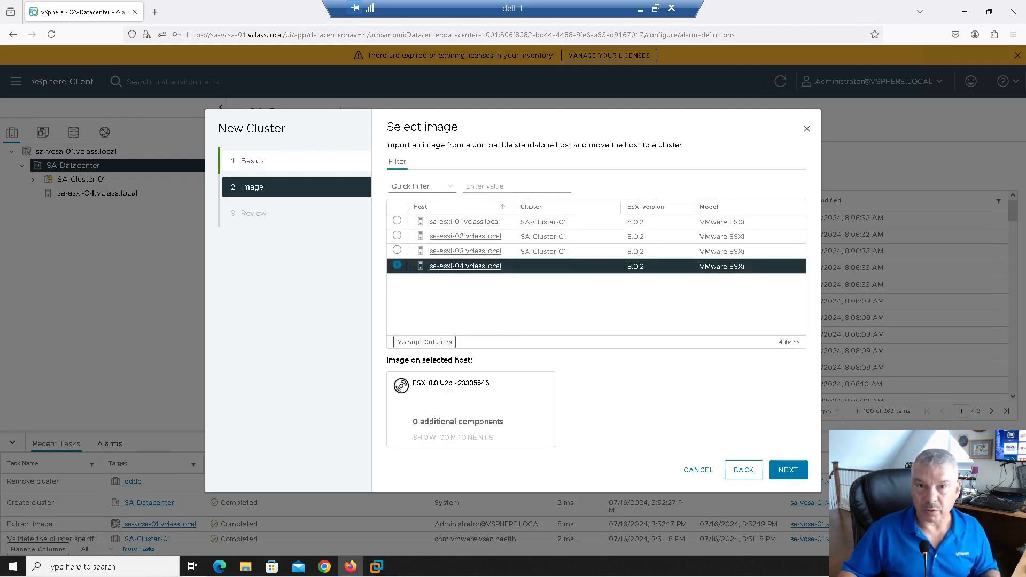
{"action": "left_click", "coordinate": [791, 474]}
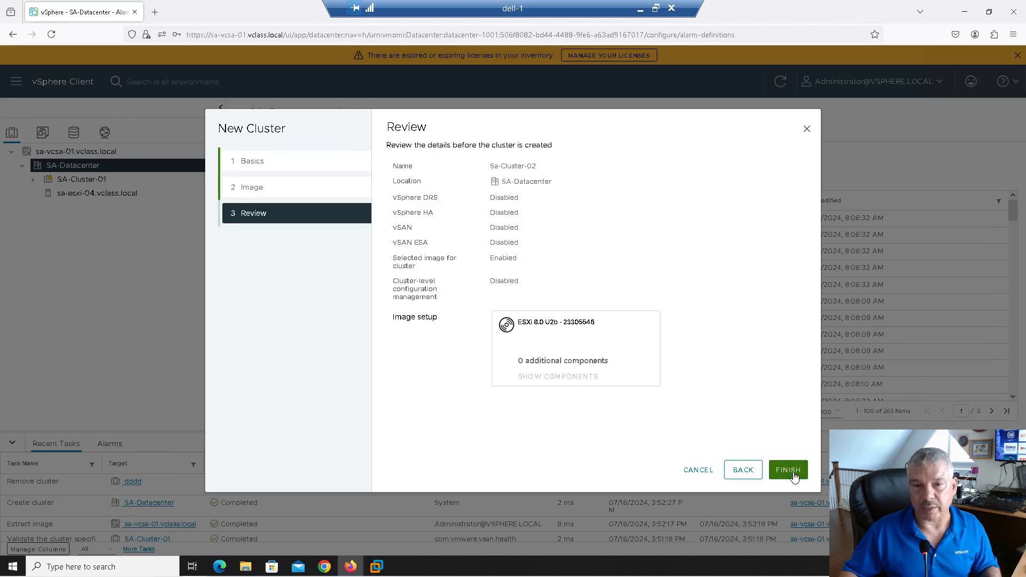
{"action": "left_click", "coordinate": [789, 472]}
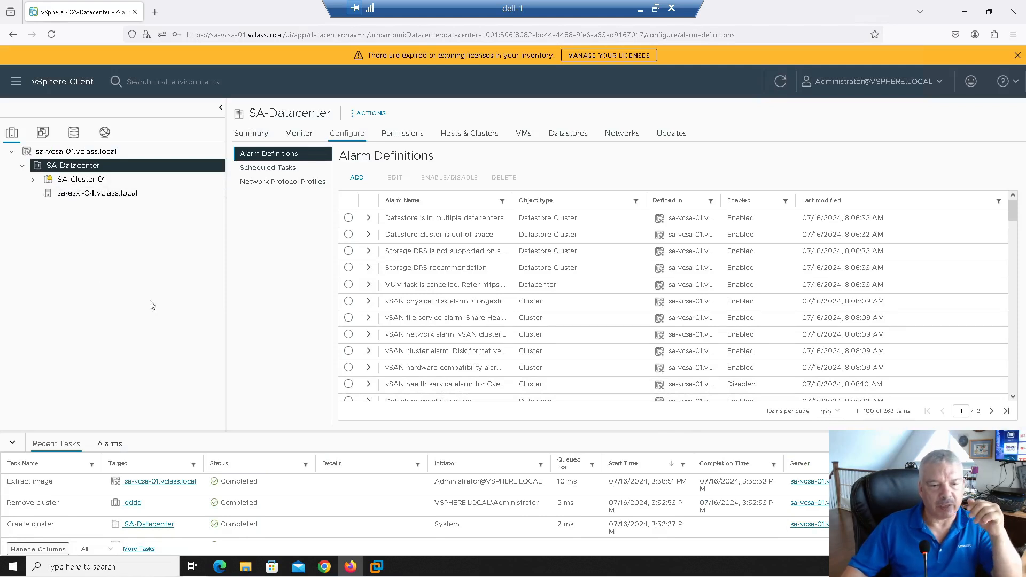
{"action": "left_click", "coordinate": [772, 83]}
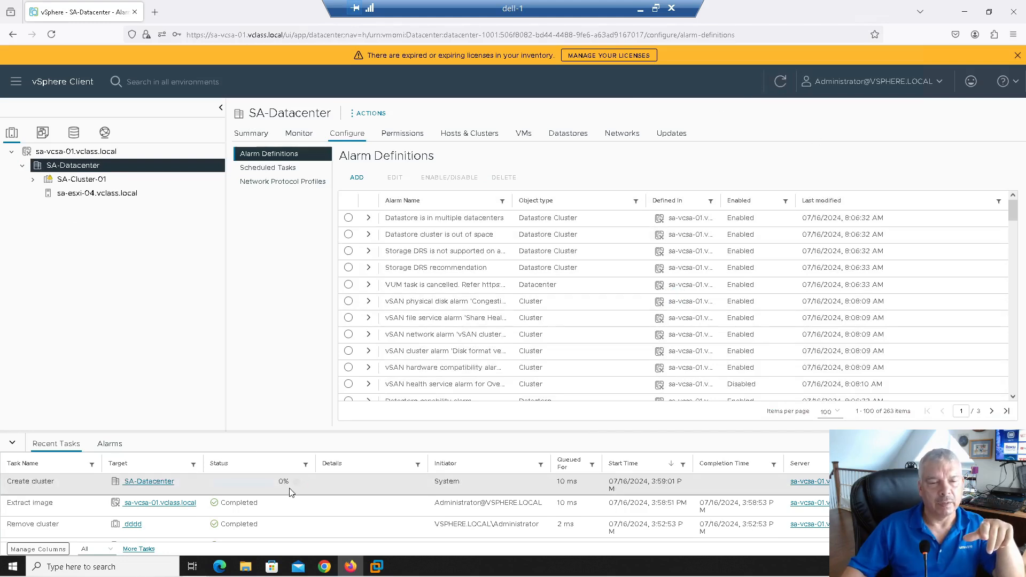
{"action": "left_click", "coordinate": [780, 83]}
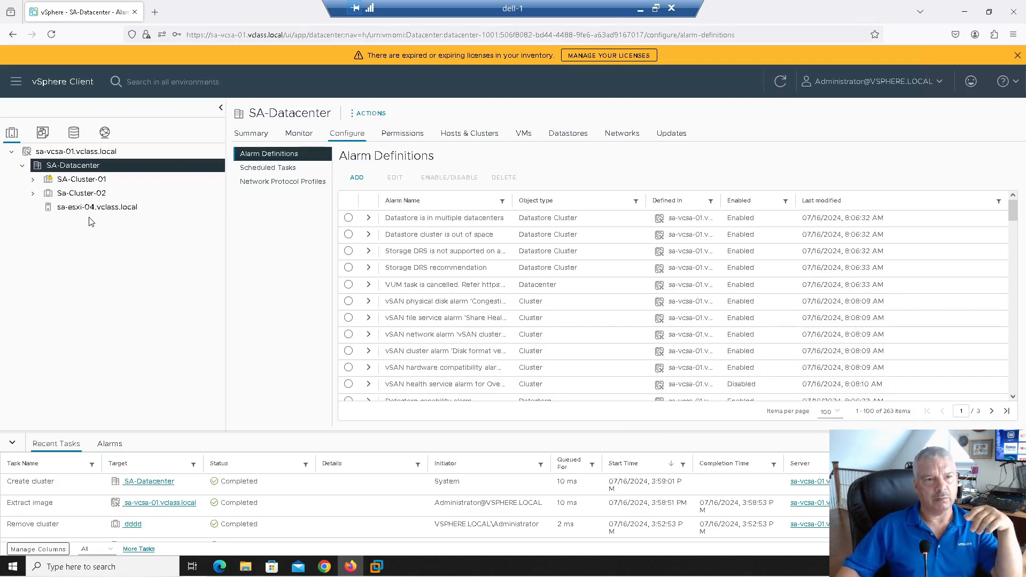
Step: Move sa-esxi-04 into Sa-Cluster-02, check its 8.0 U2b image, then select SA-Cluster-01
{"action": "mouse_move", "coordinate": [80, 213]}
{"action": "left_mouse_down"}
{"action": "mouse_move", "coordinate": [78, 182]}
{"action": "mouse_move", "coordinate": [78, 213]}
{"action": "mouse_move", "coordinate": [78, 199]}
{"action": "left_mouse_up"}
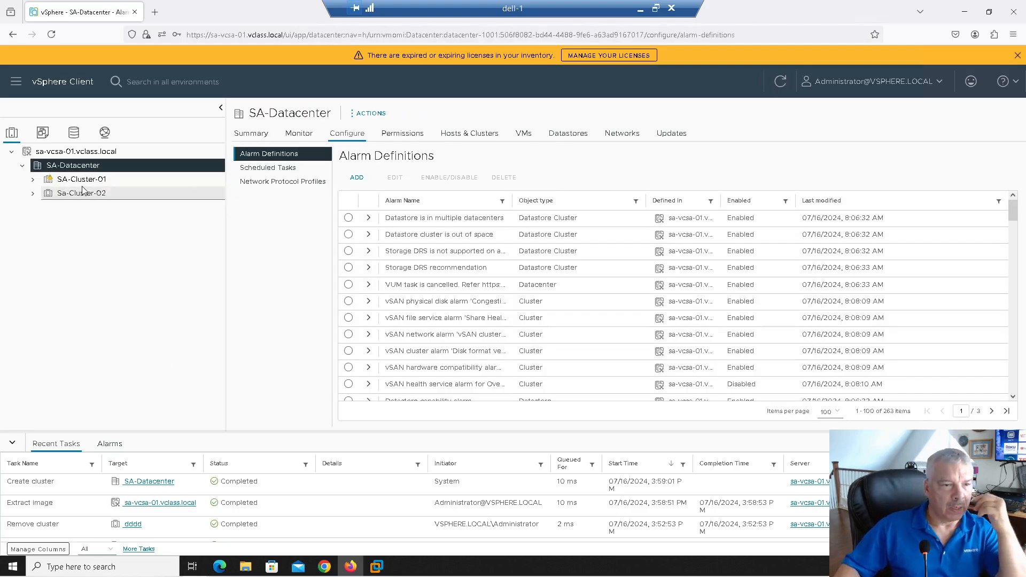
{"action": "left_click", "coordinate": [75, 198]}
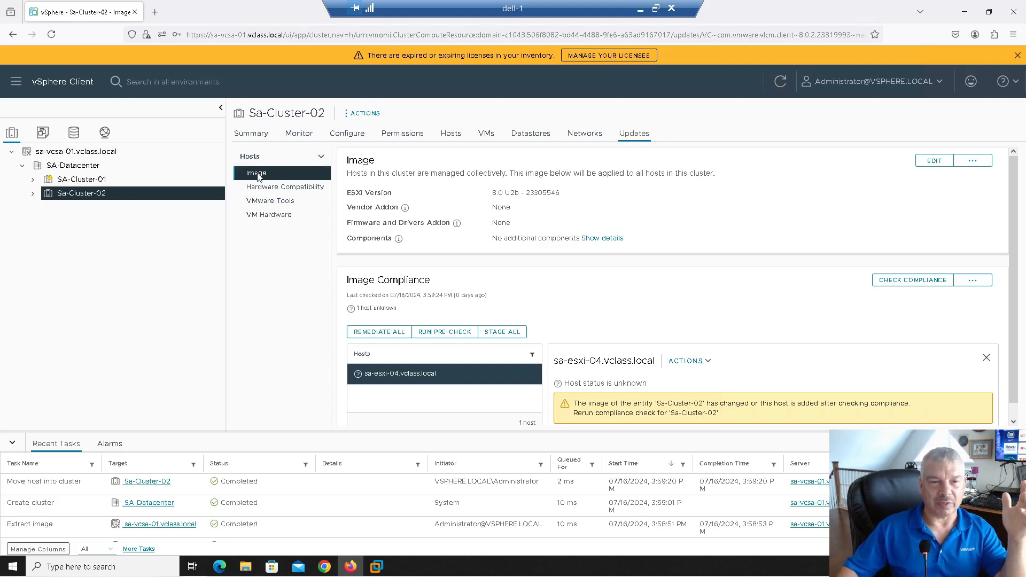
{"action": "left_click", "coordinate": [88, 183]}
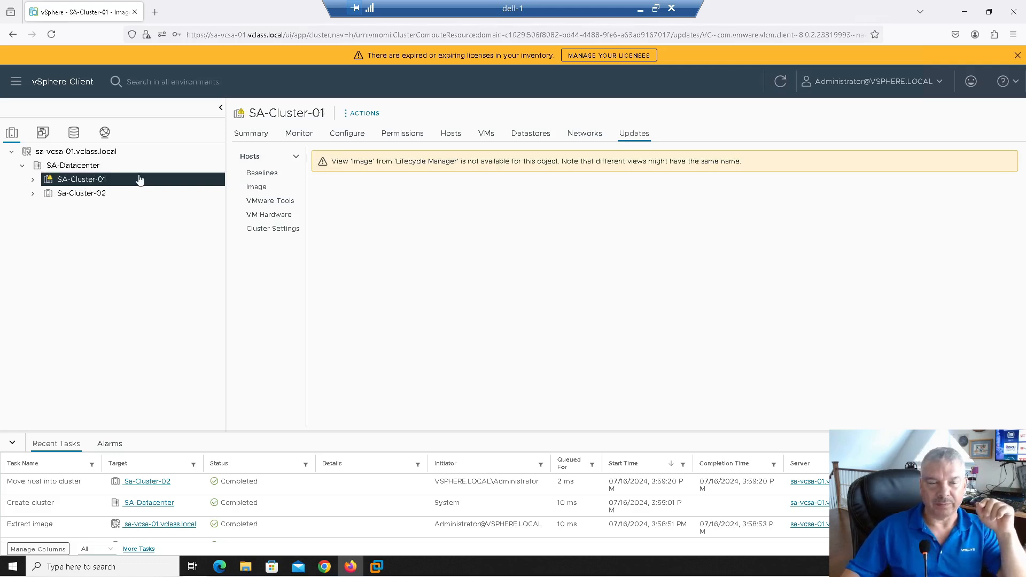
Step: Show SA-Cluster-01's baselines with 3 non-compliant ESXi 8.0.2 hosts and read the deprecation notice
{"action": "left_click", "coordinate": [256, 179]}
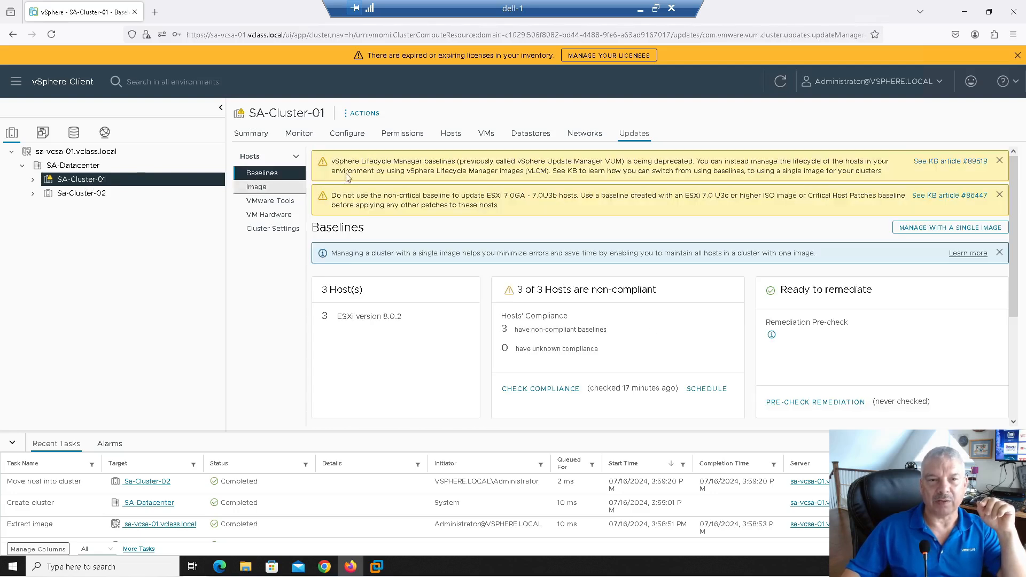
{"action": "left_click_drag", "start_coordinate": [335, 161], "coordinate": [696, 165]}
{"action": "left_click", "coordinate": [668, 159]}
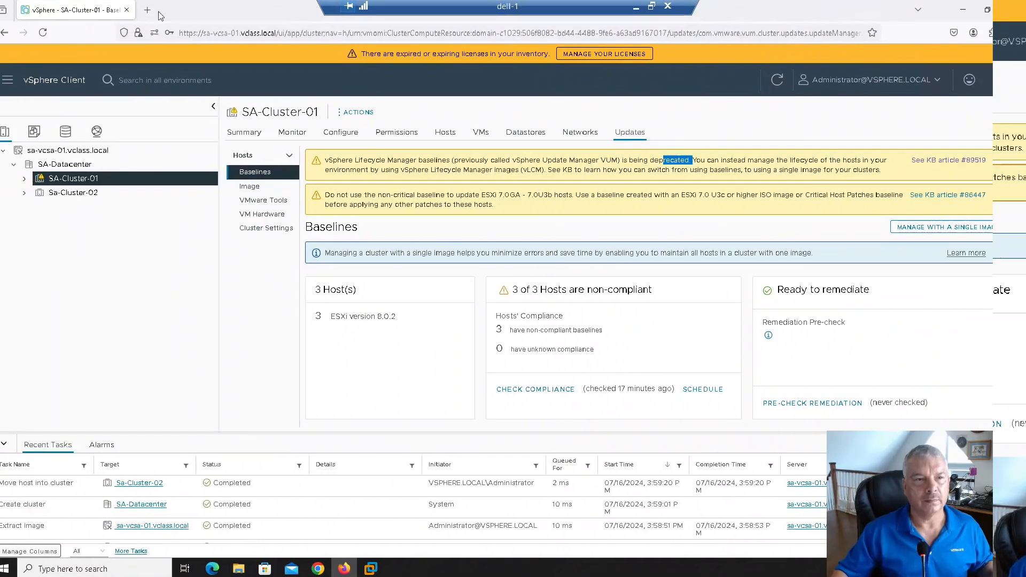
{"action": "left_click", "coordinate": [16, 83]}
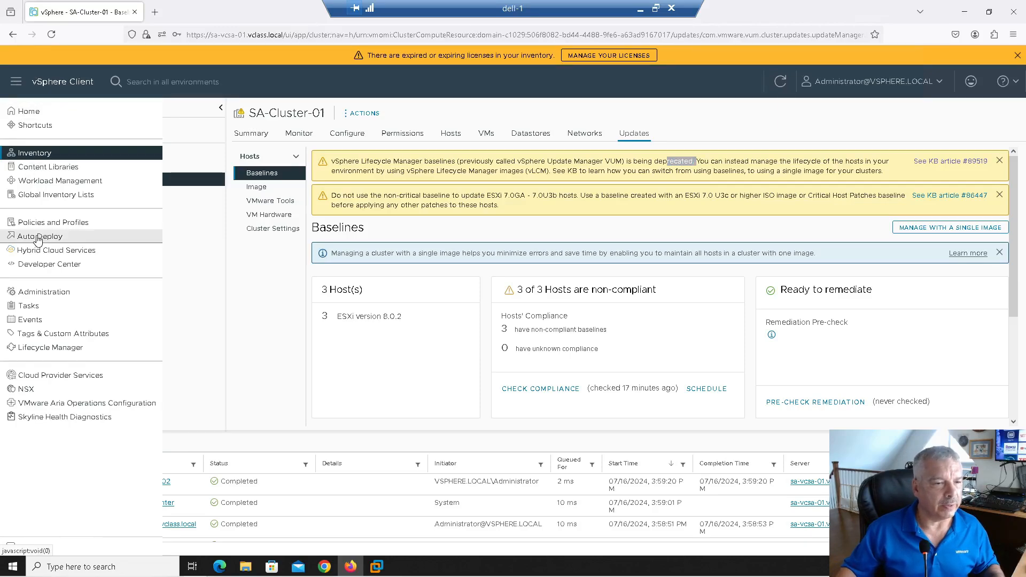
Step: Review Lifecycle Manager's automatic patch download setting without saving, then view Patch Setup sources
{"action": "left_click", "coordinate": [43, 354]}
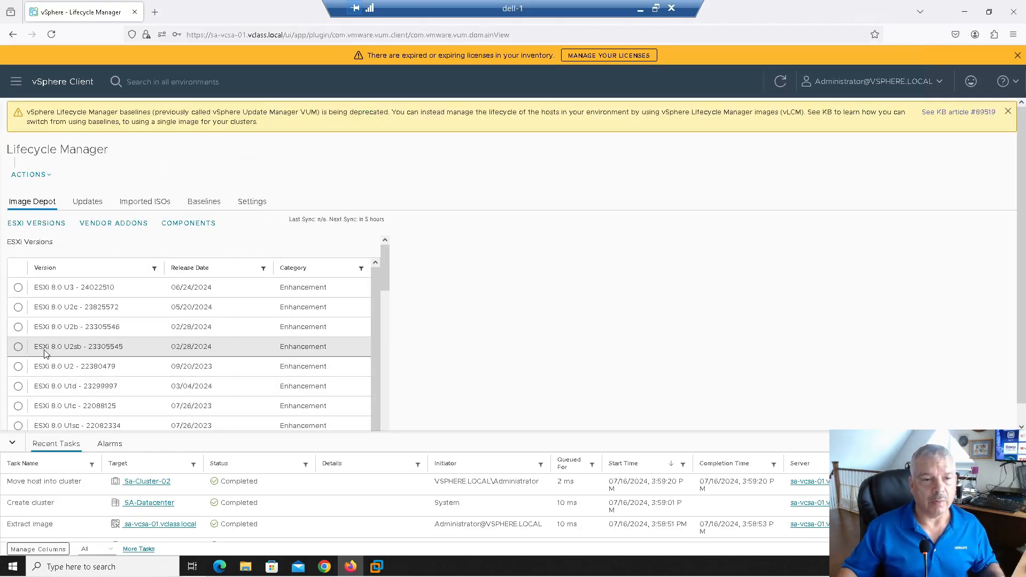
{"action": "left_click", "coordinate": [259, 205]}
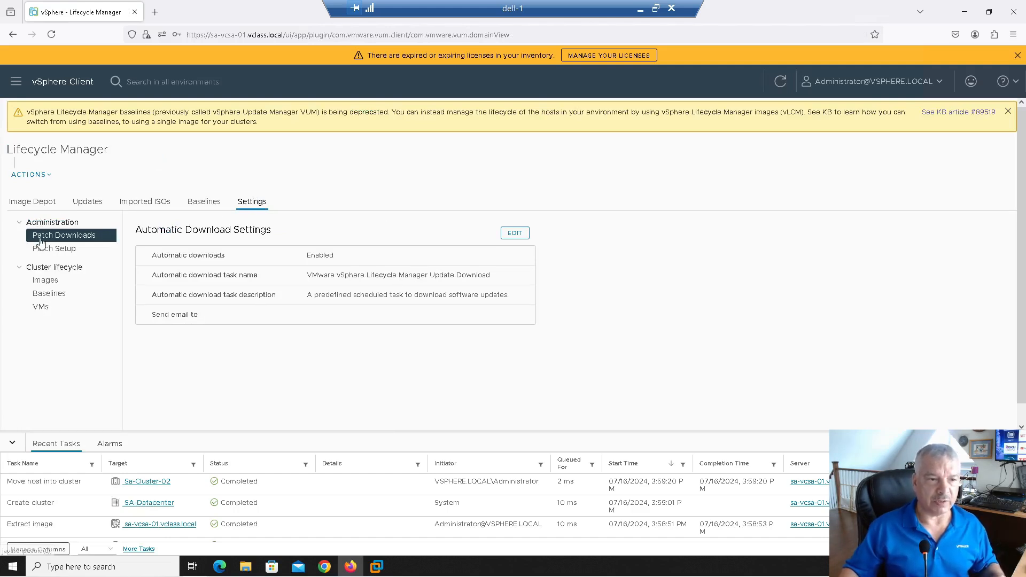
{"action": "left_click", "coordinate": [514, 235]}
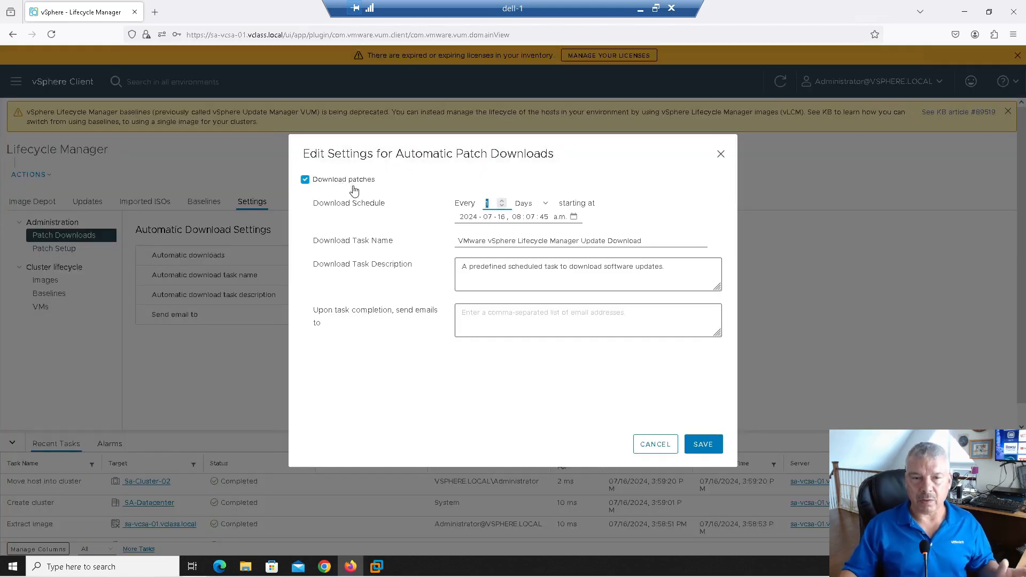
{"action": "left_click", "coordinate": [512, 180]}
{"action": "left_click", "coordinate": [346, 187]}
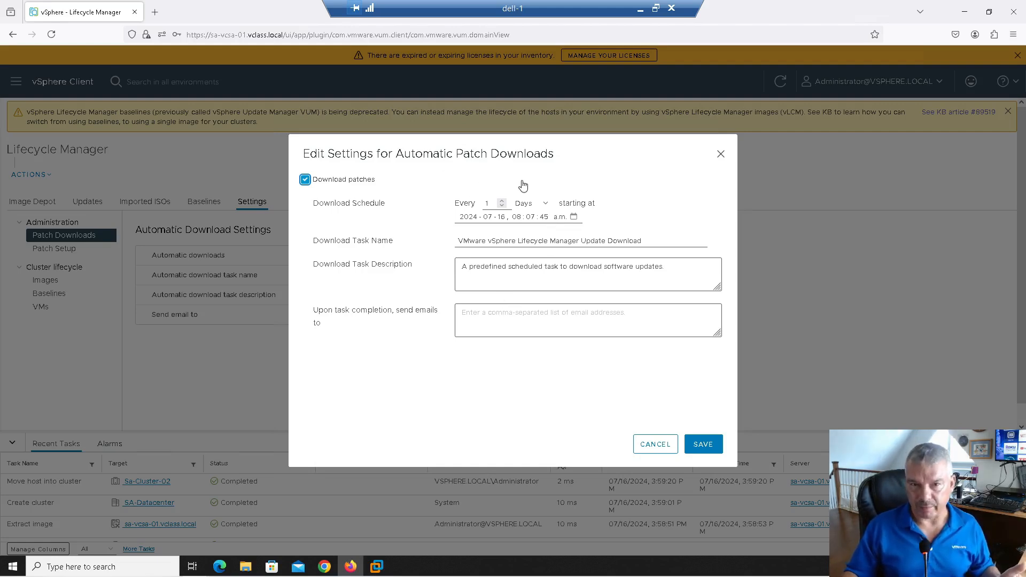
{"action": "left_click", "coordinate": [662, 450]}
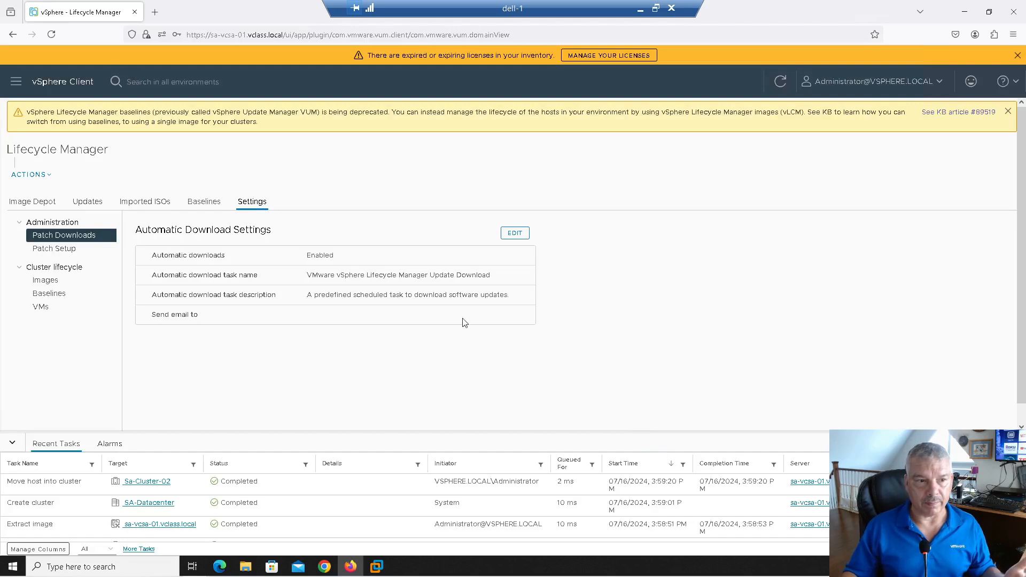
{"action": "left_click", "coordinate": [42, 251]}
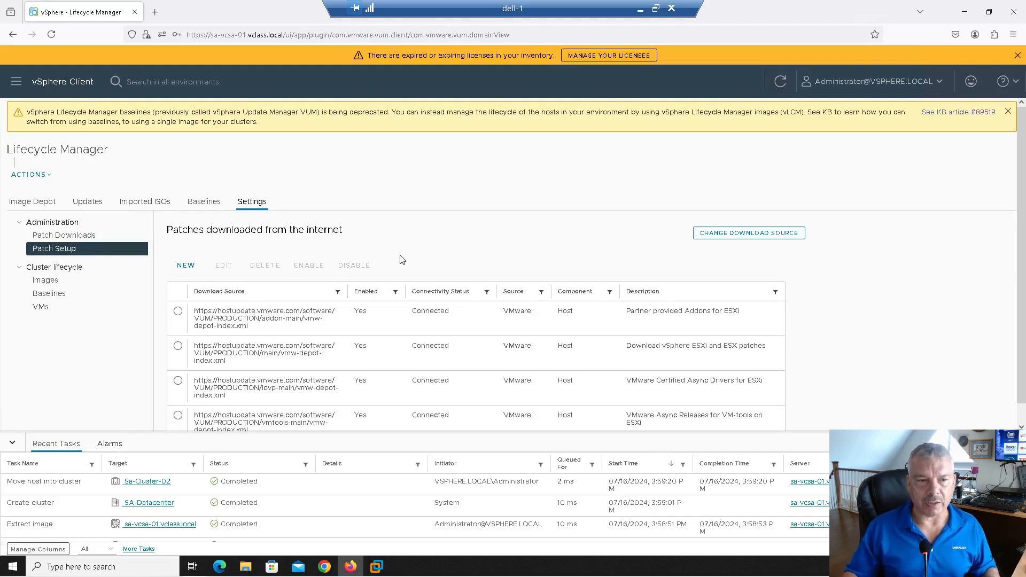
Step: Consider a UMDS shared repository as download source, then cancel to keep internet downloads
{"action": "scroll", "coordinate": [401, 259], "scroll_direction": "down", "scroll_amount": 1}
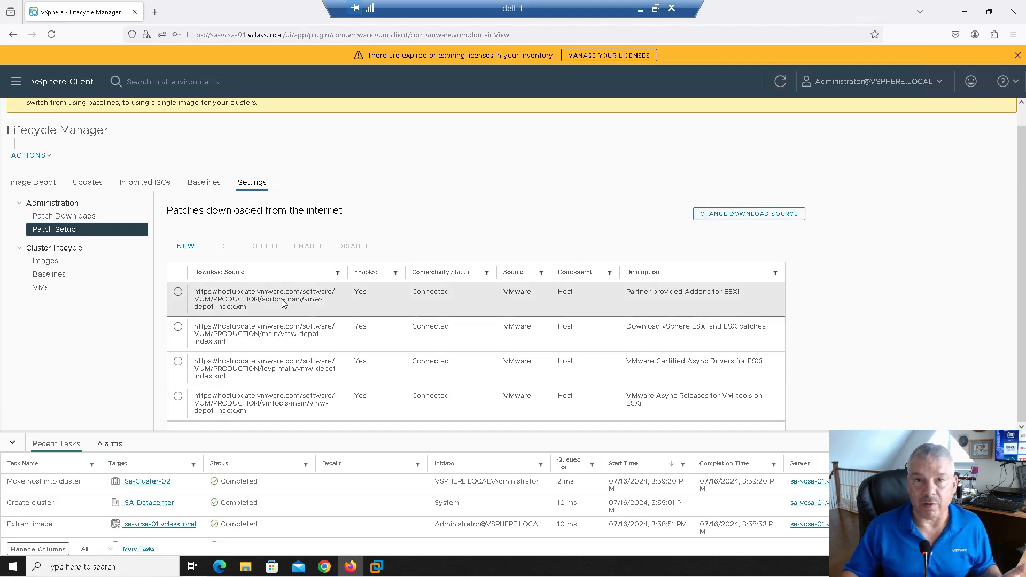
{"action": "left_click", "coordinate": [731, 219]}
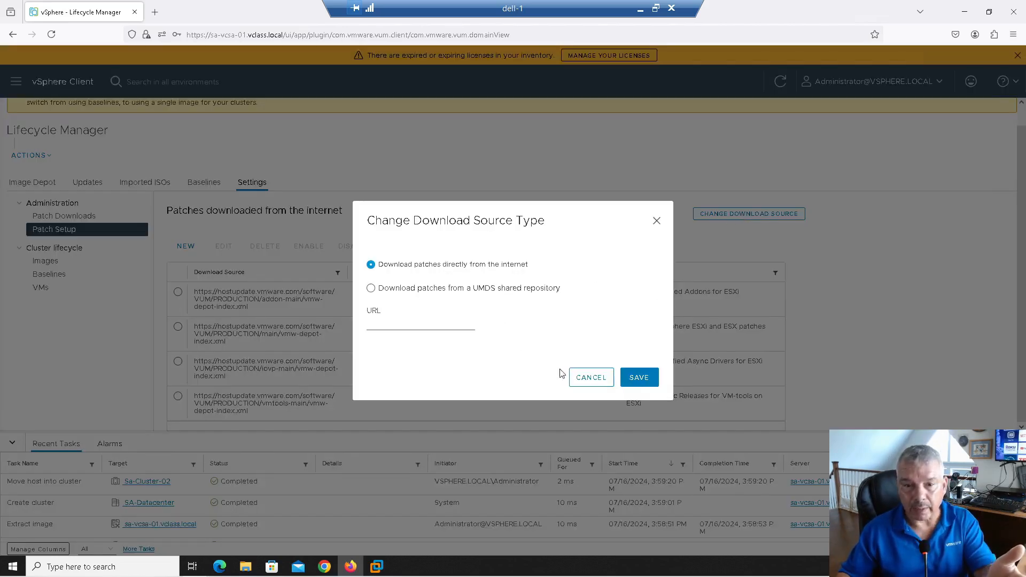
{"action": "left_click", "coordinate": [440, 295]}
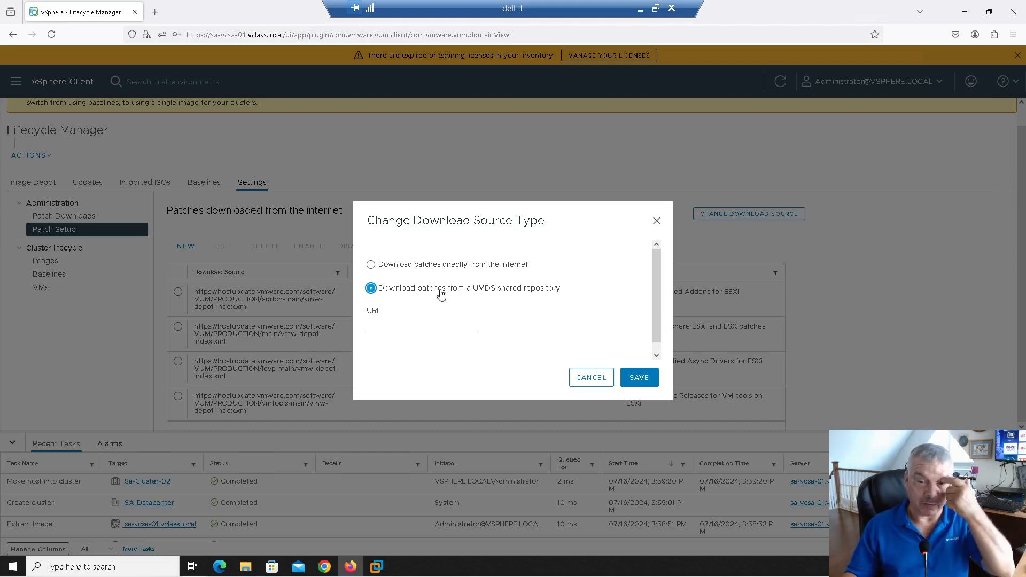
{"action": "left_click", "coordinate": [587, 380]}
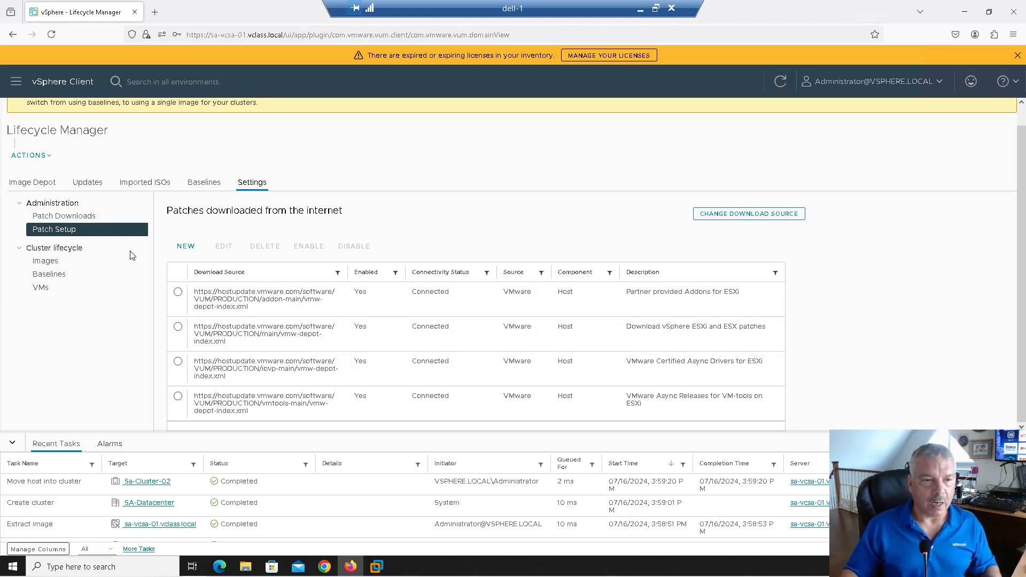
Step: Toggle between the Images and Baselines remediation settings several times, finishing on Images
{"action": "left_click", "coordinate": [46, 262]}
{"action": "left_click", "coordinate": [52, 277]}
{"action": "left_click", "coordinate": [54, 262]}
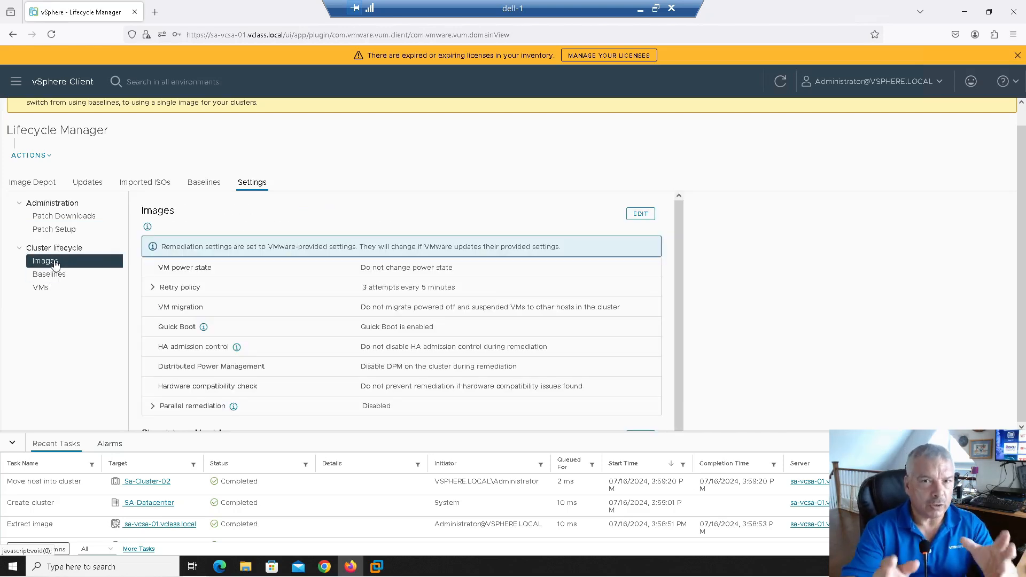
{"action": "left_click", "coordinate": [53, 274]}
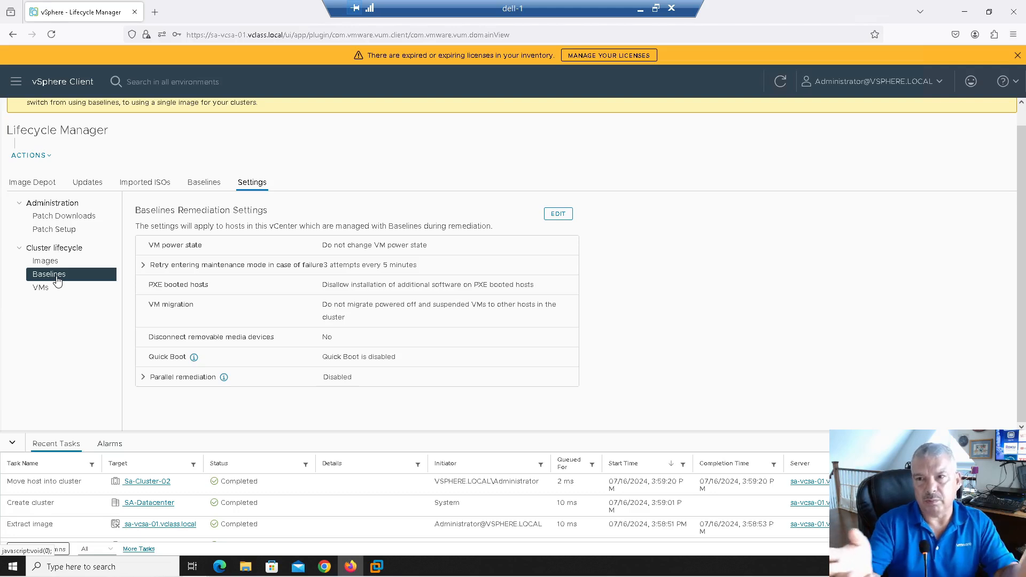
{"action": "left_click", "coordinate": [56, 262]}
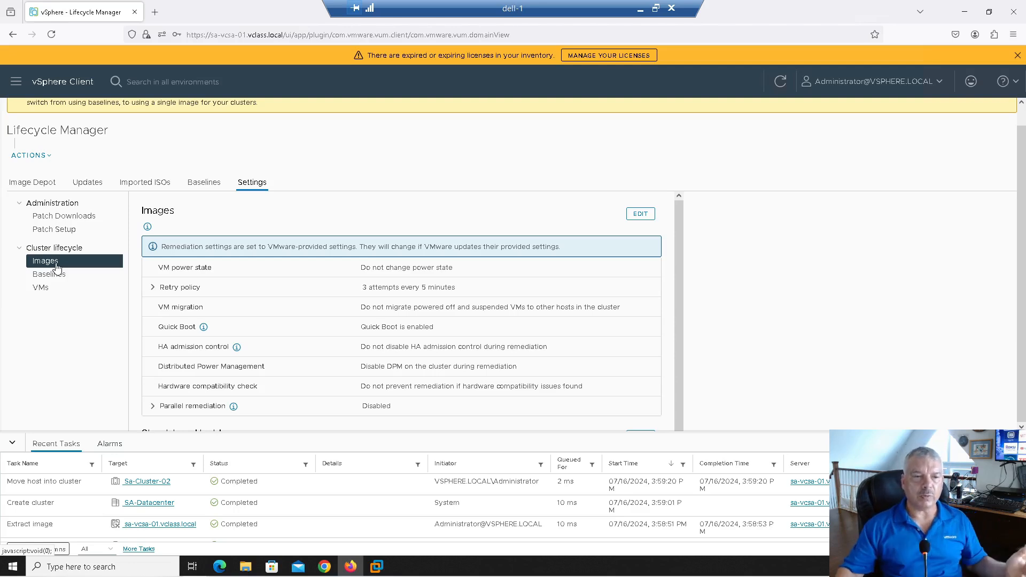
{"action": "left_click", "coordinate": [54, 274]}
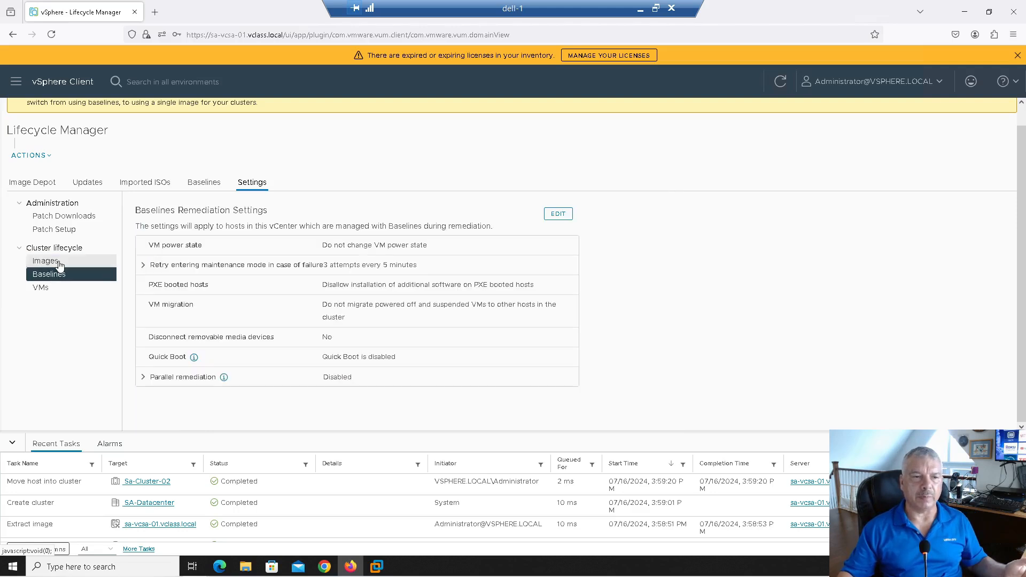
{"action": "left_click", "coordinate": [59, 262]}
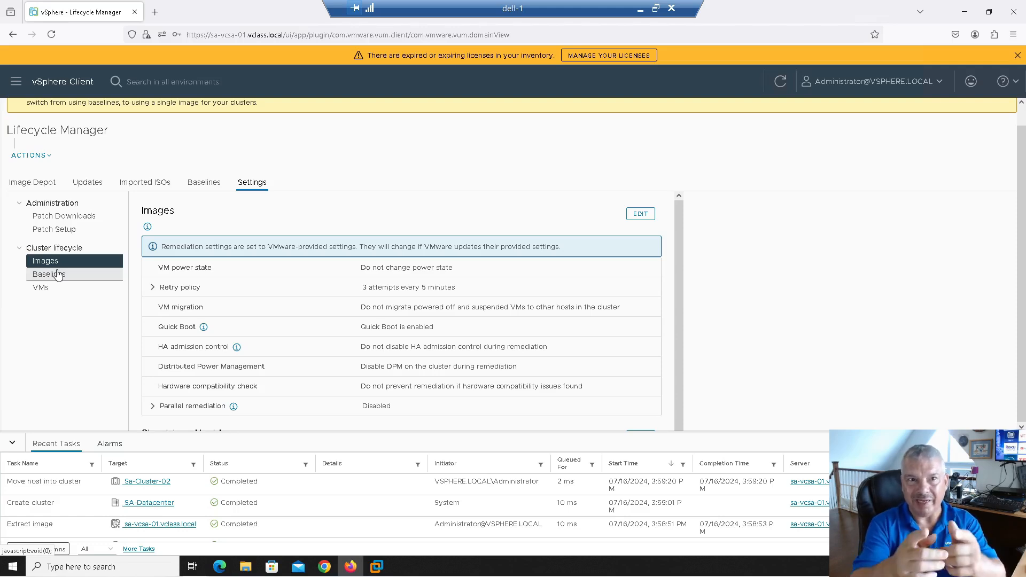
{"action": "left_click", "coordinate": [58, 274]}
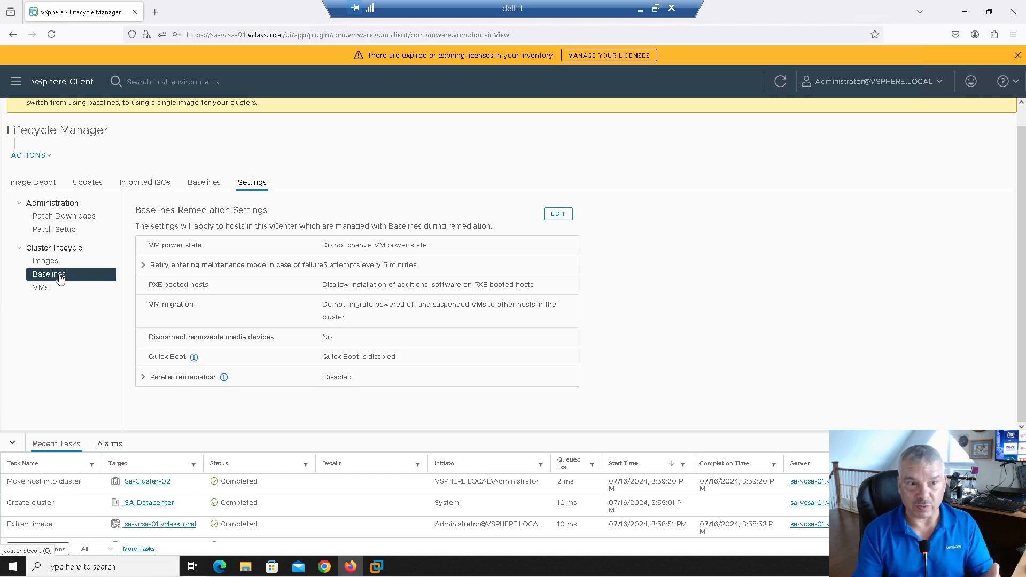
{"action": "left_click", "coordinate": [65, 262]}
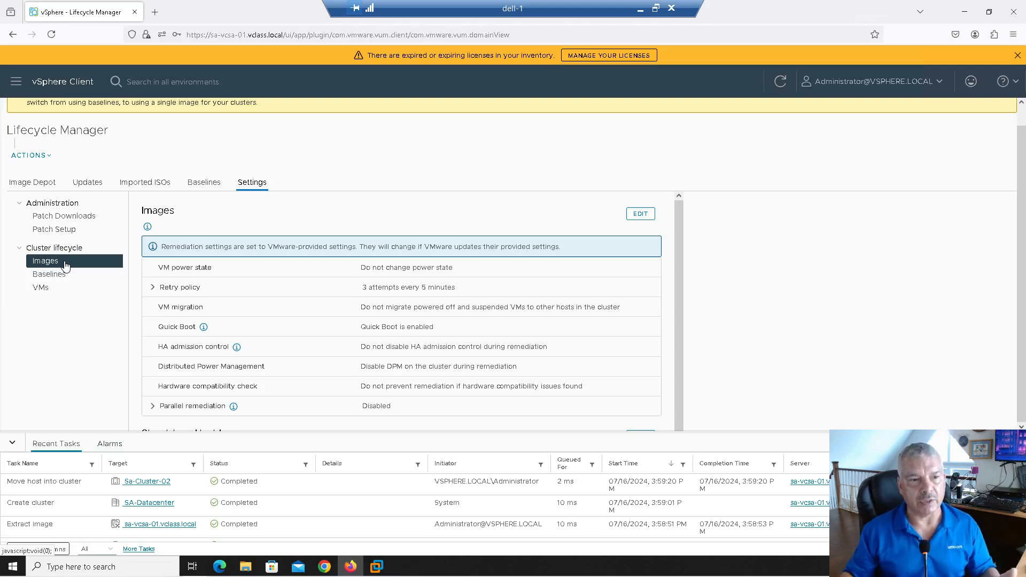
{"action": "left_click", "coordinate": [57, 278]}
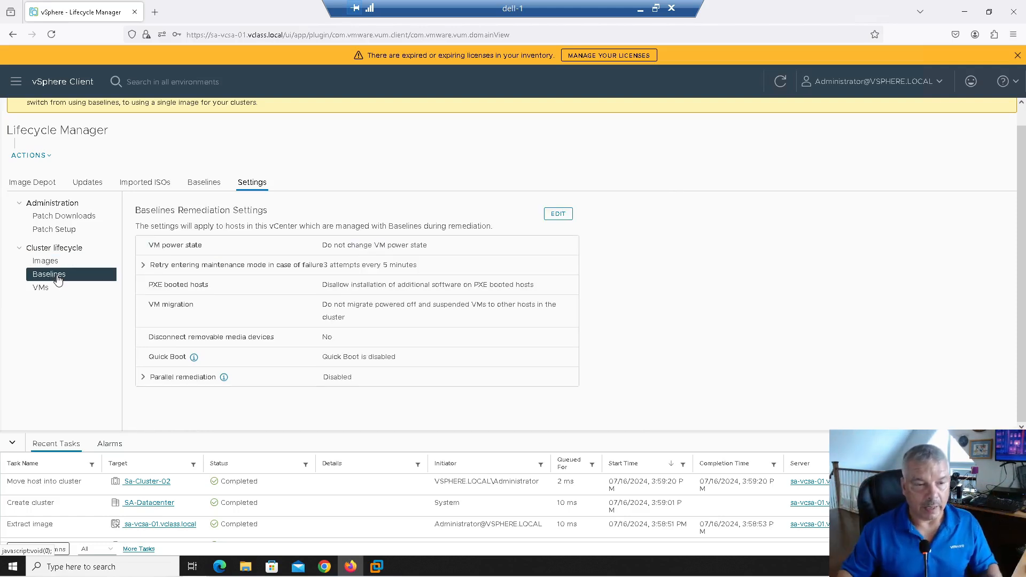
{"action": "left_click", "coordinate": [59, 262]}
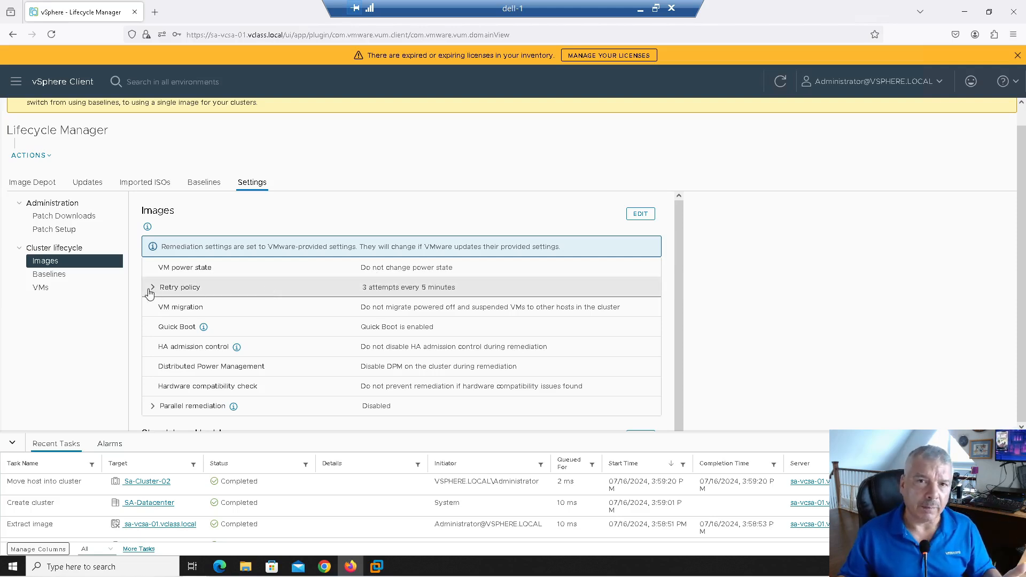
Step: Open the cluster and host remediation settings editors and cancel each without changes
{"action": "left_click", "coordinate": [641, 216]}
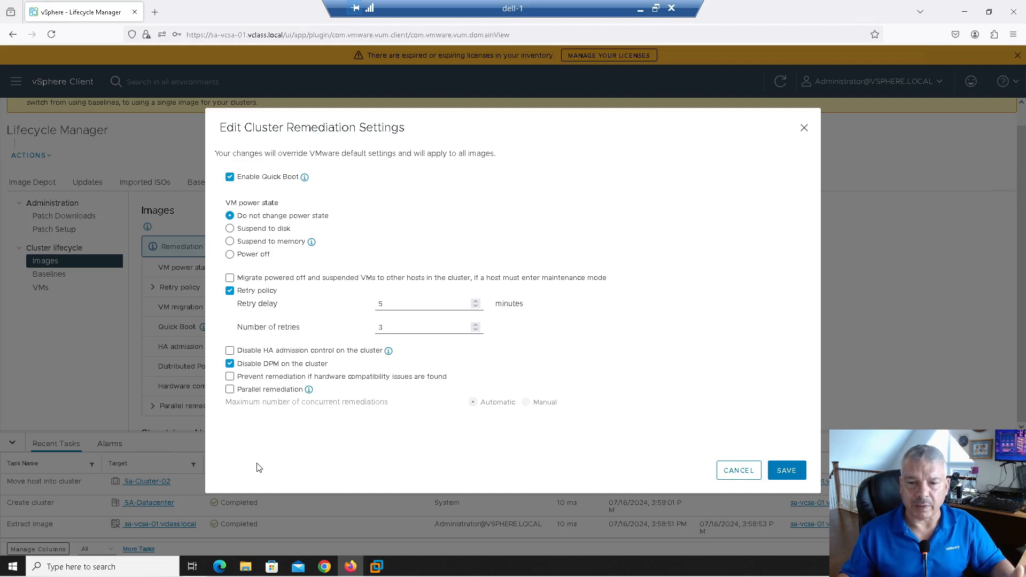
{"action": "left_click", "coordinate": [739, 471]}
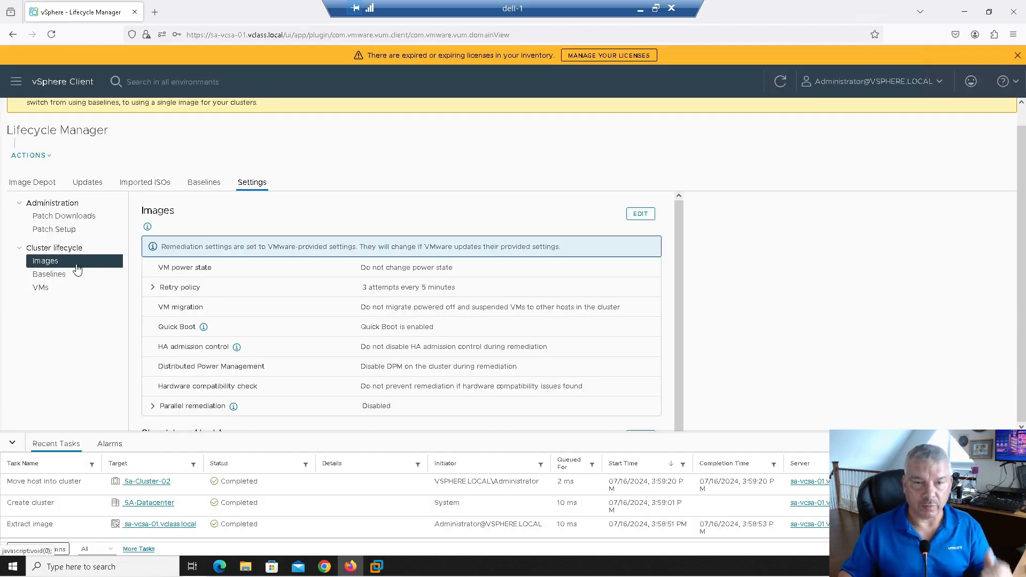
{"action": "left_click", "coordinate": [49, 274]}
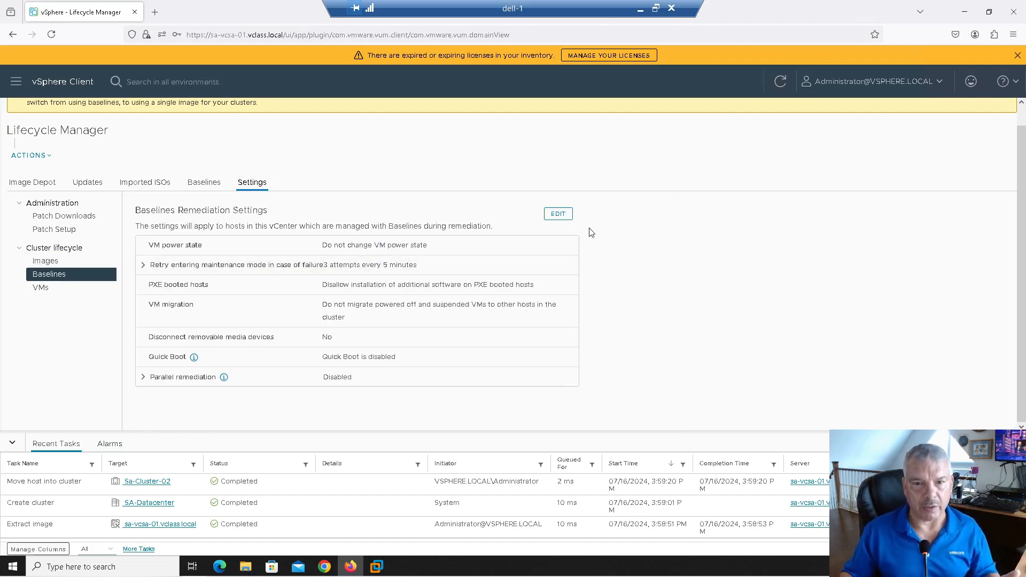
{"action": "left_click", "coordinate": [557, 215]}
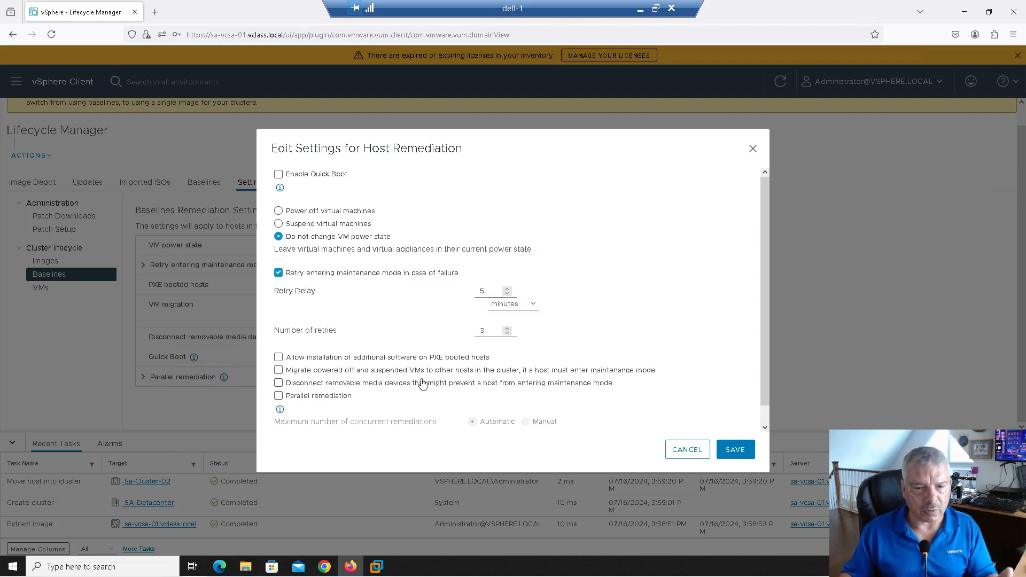
{"action": "left_click", "coordinate": [681, 453]}
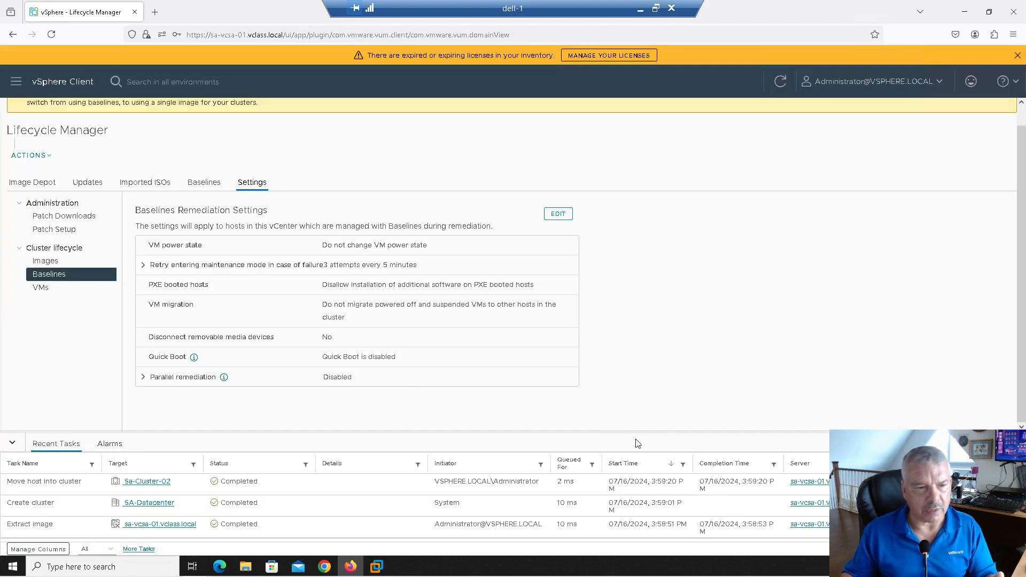
Step: Recheck the image remediation editor, then view VM rollback defaults: snapshots Yes, kept Forever
{"action": "left_click", "coordinate": [107, 261]}
{"action": "left_click", "coordinate": [640, 215]}
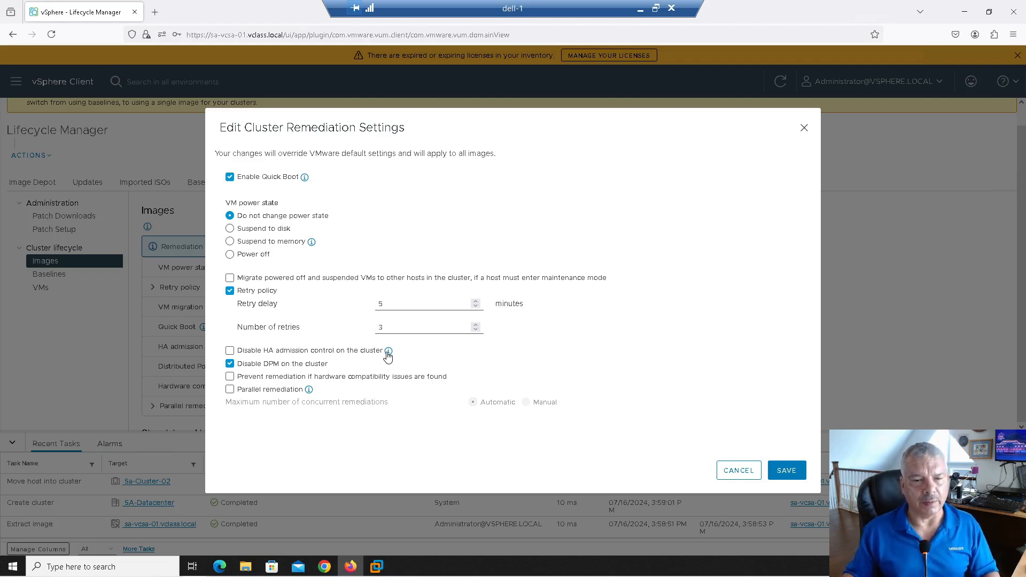
{"action": "left_click", "coordinate": [727, 476]}
{"action": "left_click", "coordinate": [42, 291]}
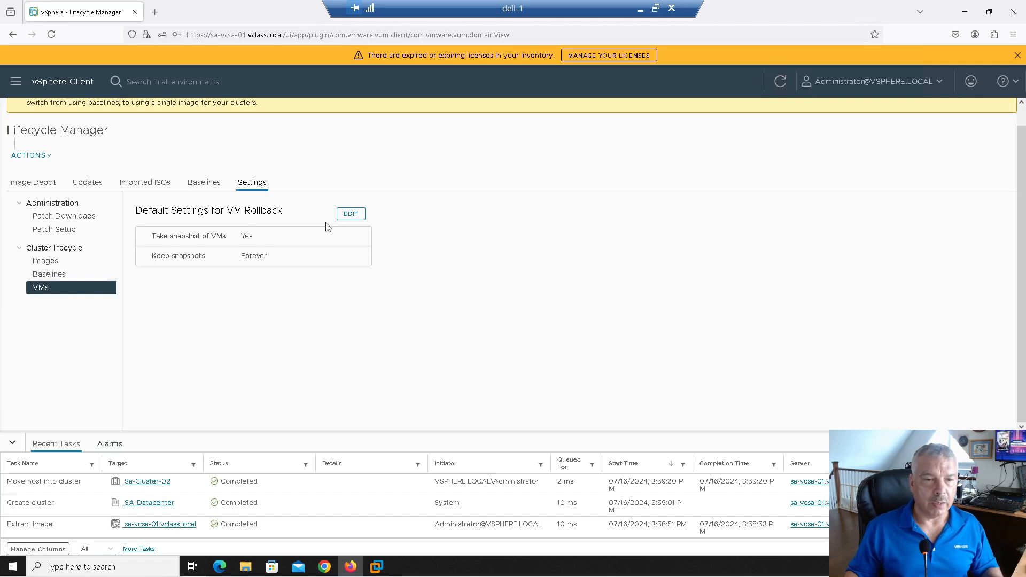
{"action": "left_click", "coordinate": [354, 219]}
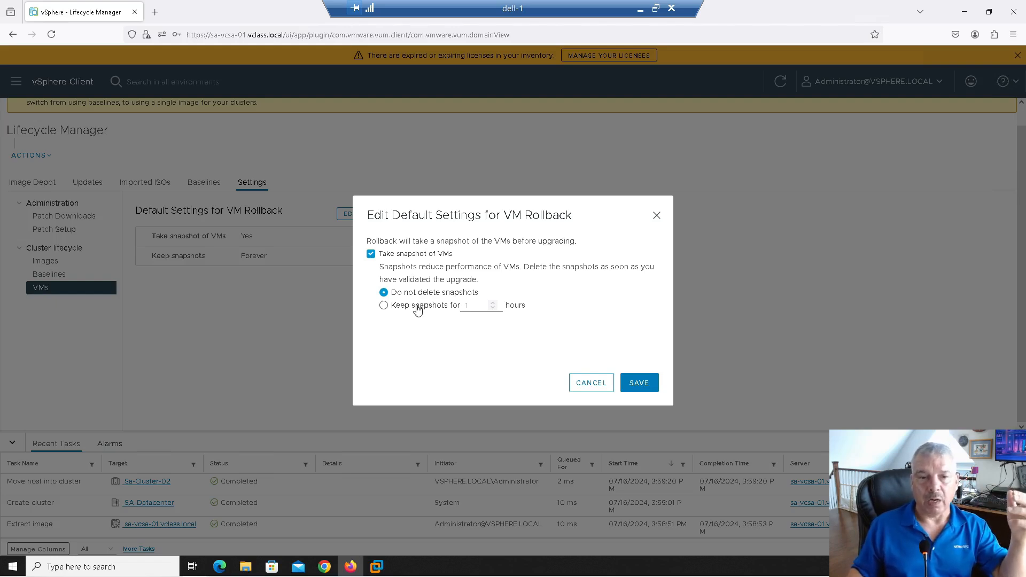
{"action": "left_click", "coordinate": [417, 309]}
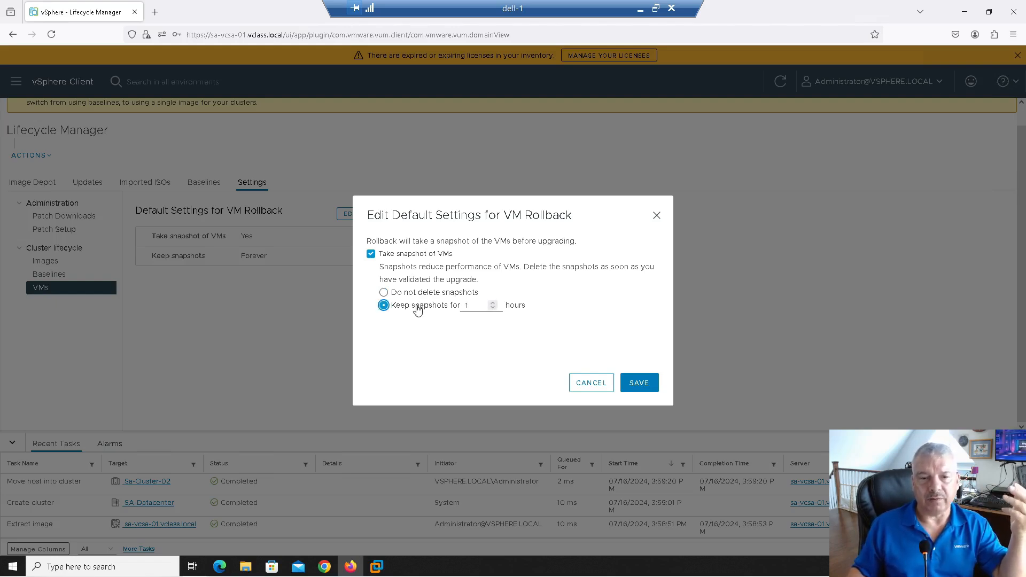
{"action": "double_click", "coordinate": [474, 305]}
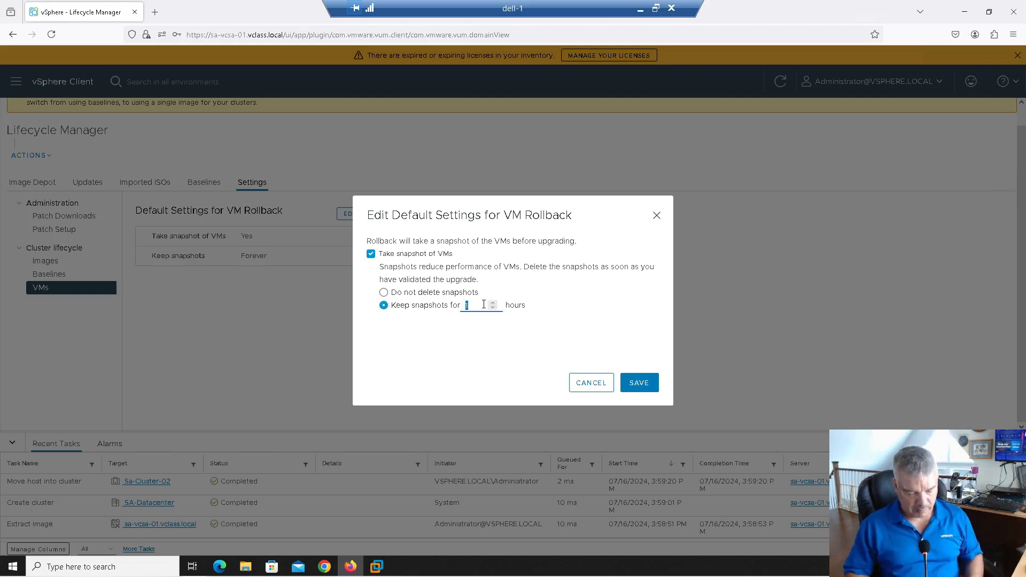
{"action": "type", "text": "2000"}
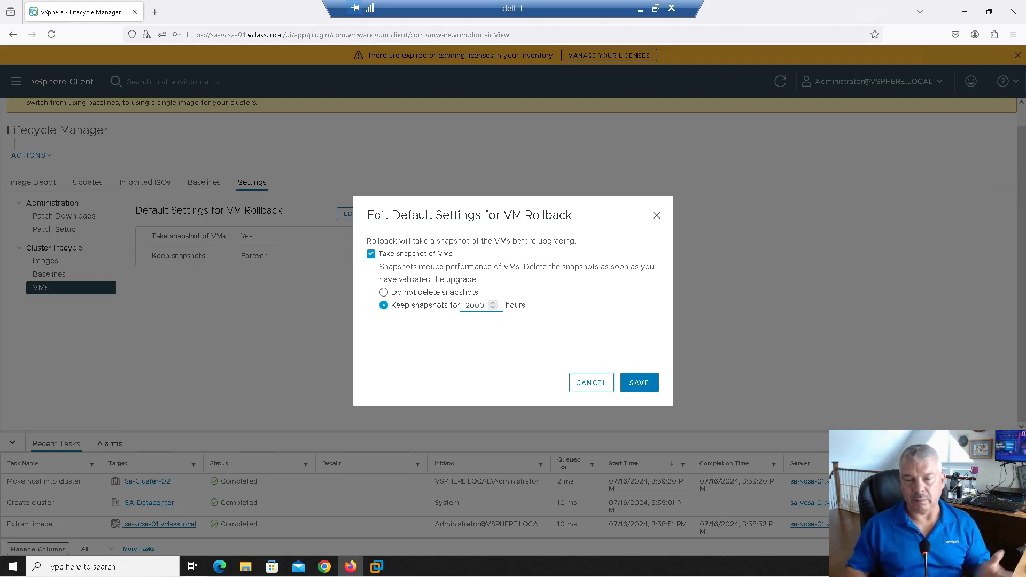
{"action": "key", "text": "BackSpace"}
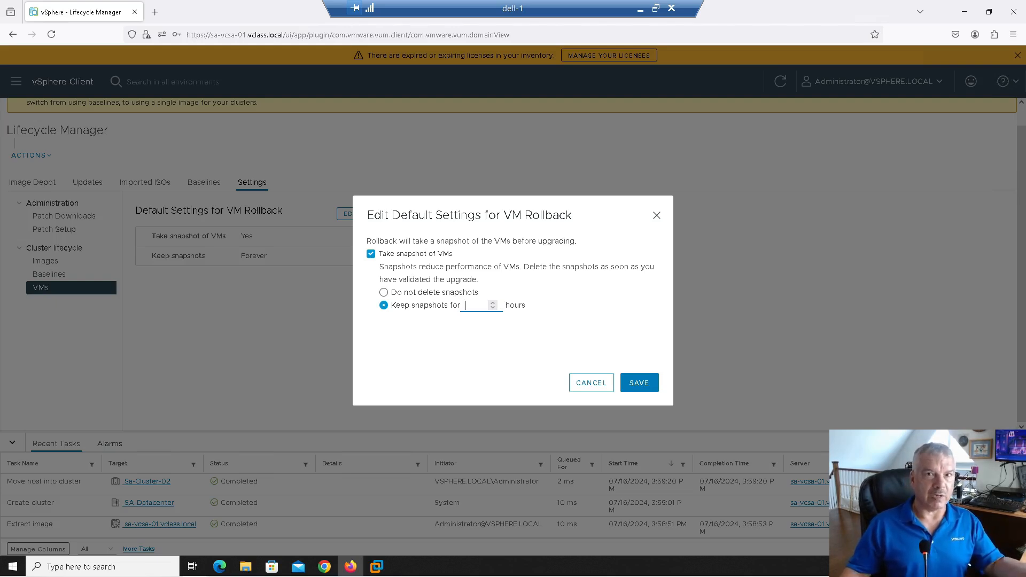
{"action": "left_click", "coordinate": [426, 293]}
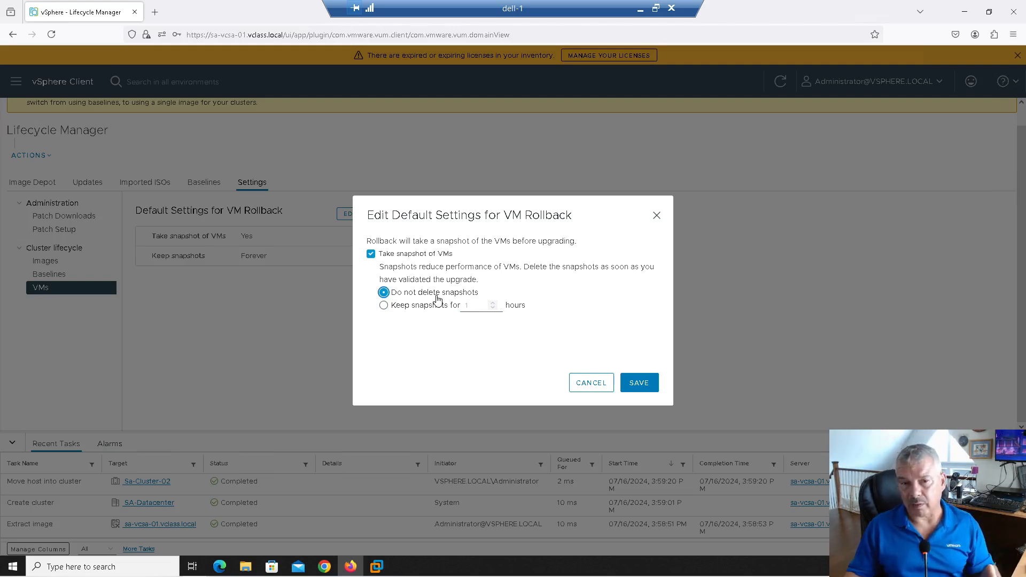
{"action": "left_click", "coordinate": [592, 383]}
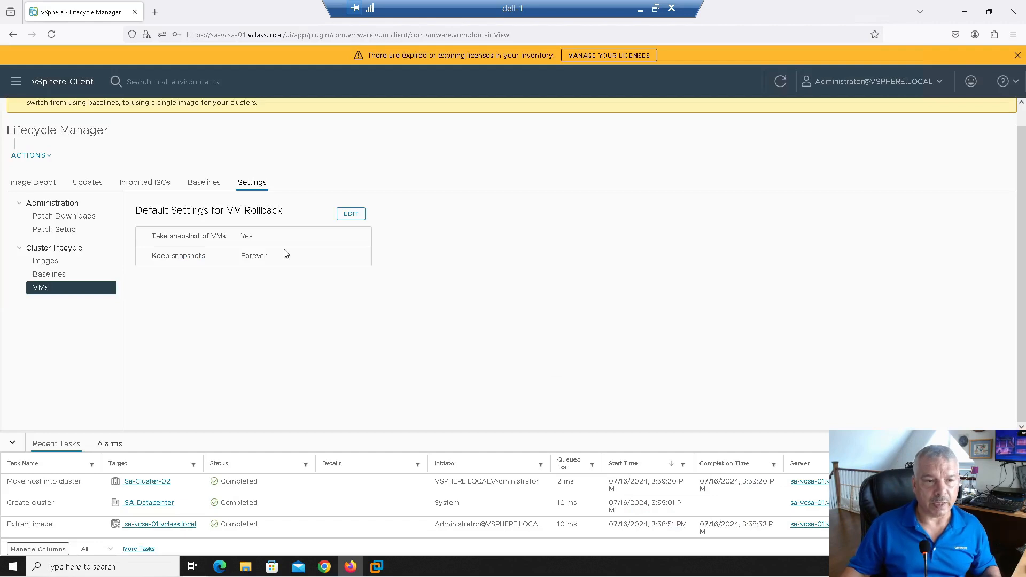
Step: List the 5 baselines and baseline groups, then bring up the NEW menu
{"action": "left_click", "coordinate": [213, 187]}
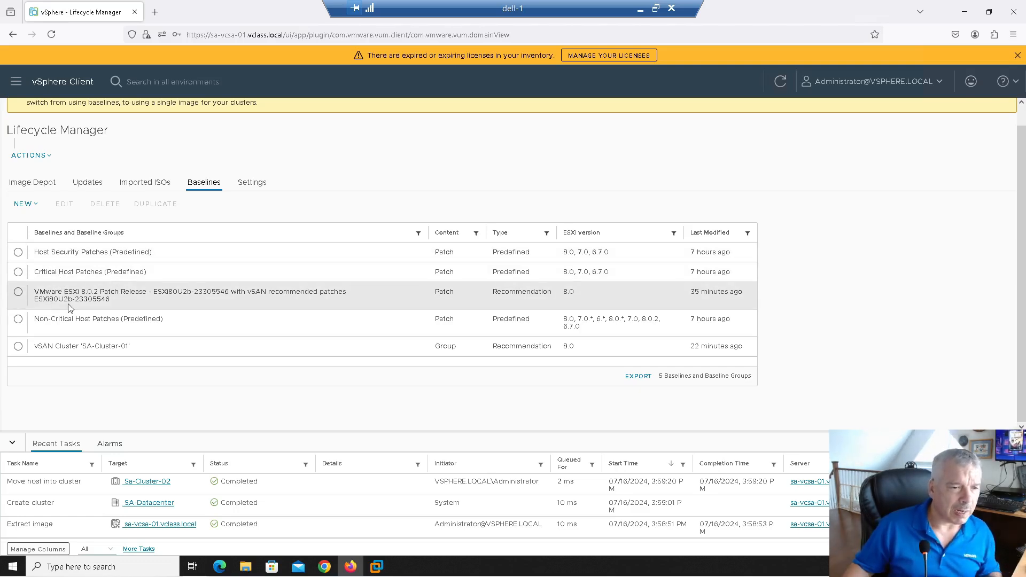
{"action": "left_click", "coordinate": [23, 204]}
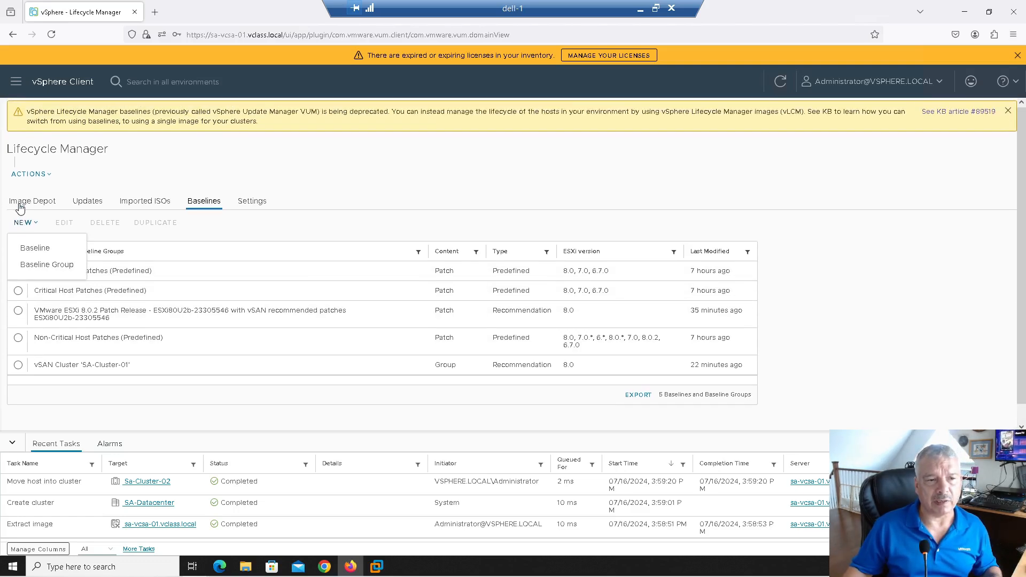
Step: Start a new baseline with Patch content type and advance to automatic selection criteria
{"action": "left_click", "coordinate": [27, 250]}
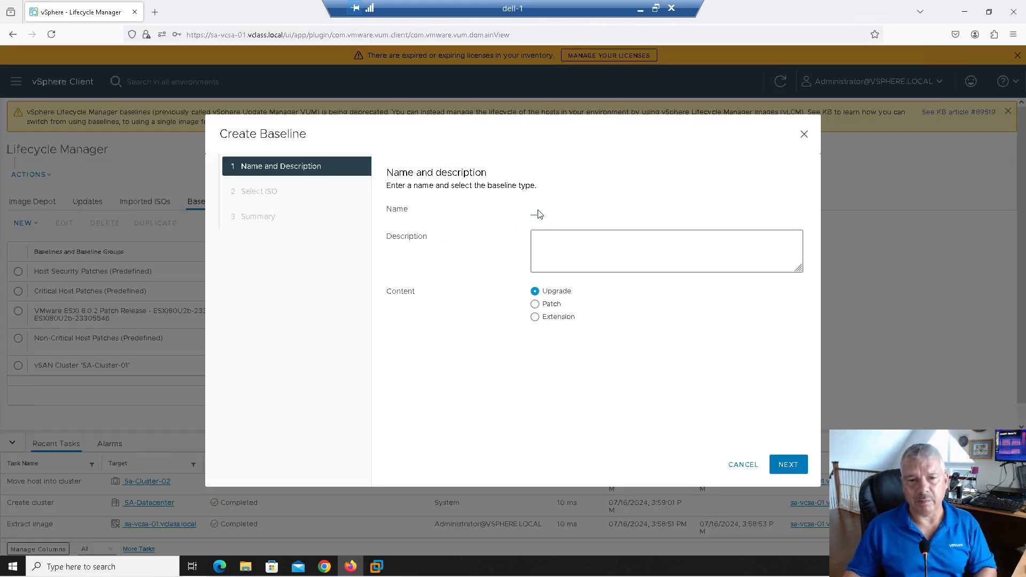
{"action": "left_click", "coordinate": [550, 306]}
{"action": "left_click", "coordinate": [550, 319]}
{"action": "left_click", "coordinate": [547, 305]}
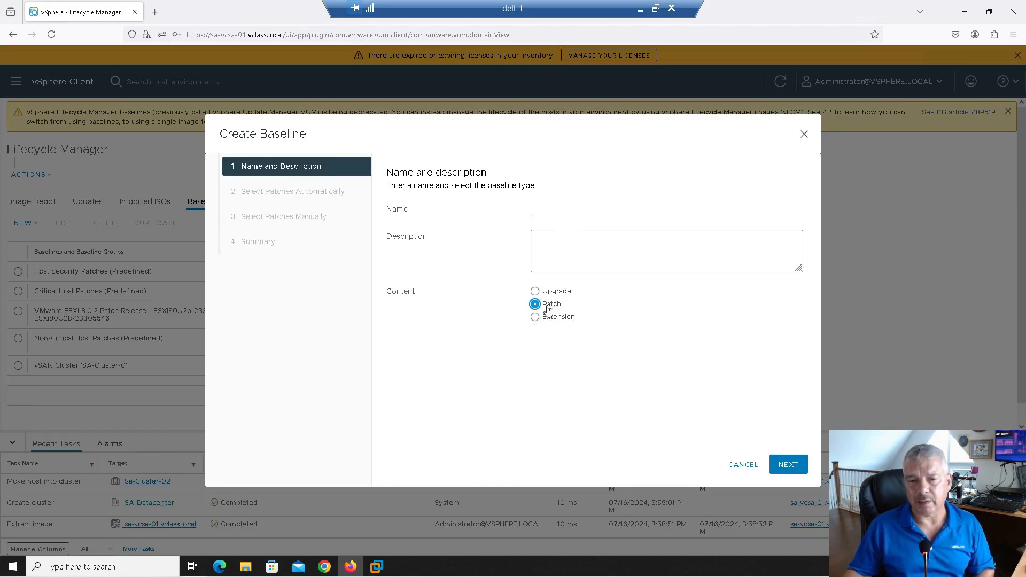
{"action": "left_click", "coordinate": [787, 464]}
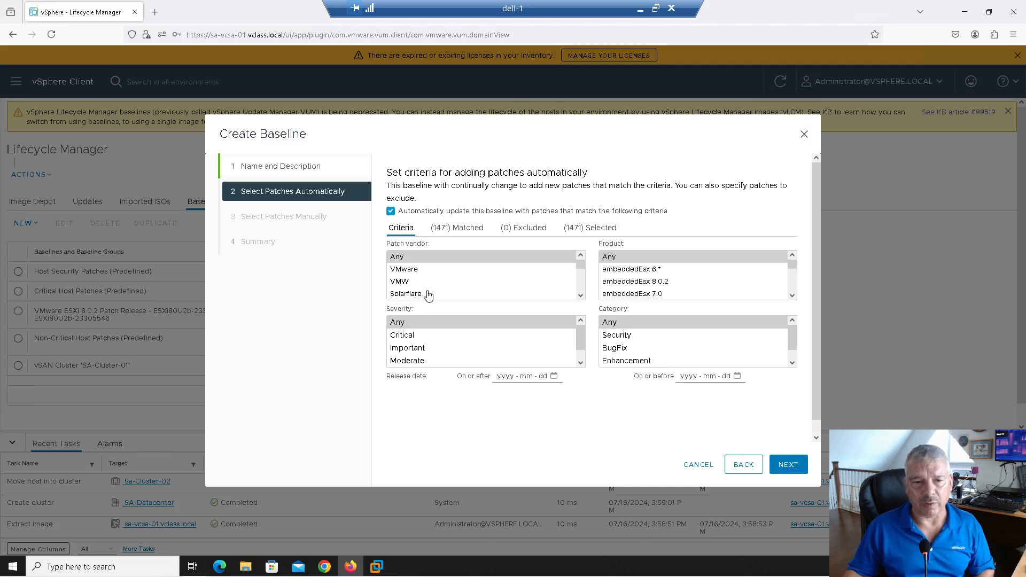
Step: Try criteria VMware, embeddedEsx 7.0, Critical, category Any, then cancel the wizard
{"action": "left_click", "coordinate": [418, 269]}
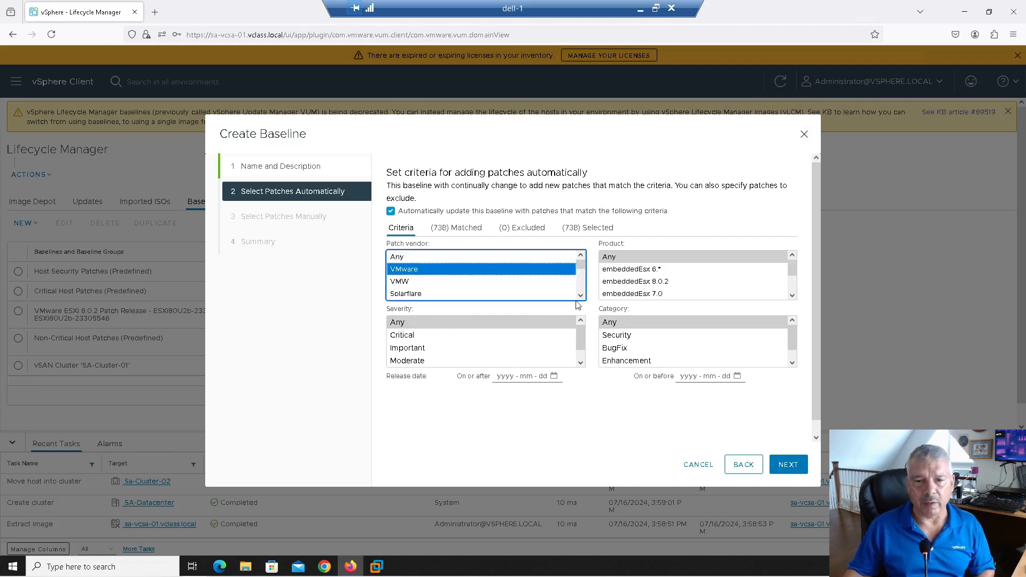
{"action": "left_click", "coordinate": [609, 282]}
{"action": "left_click", "coordinate": [429, 336]}
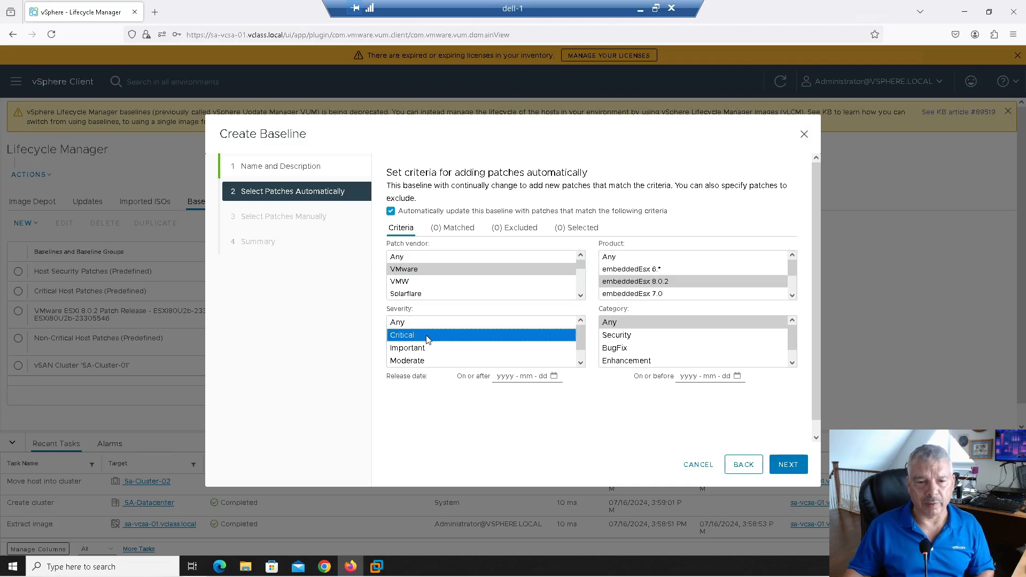
{"action": "left_click", "coordinate": [618, 335]}
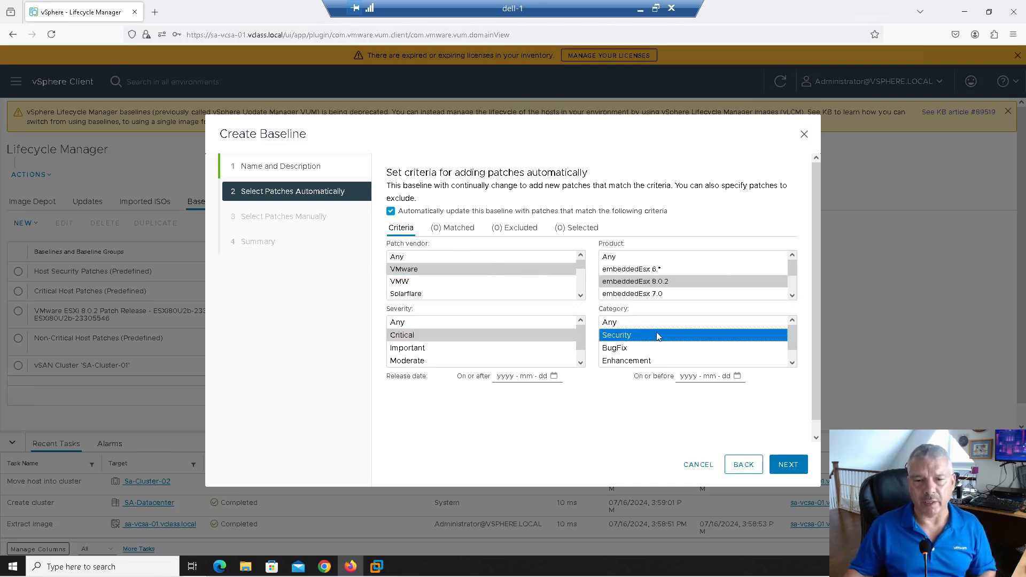
{"action": "left_click", "coordinate": [622, 323]}
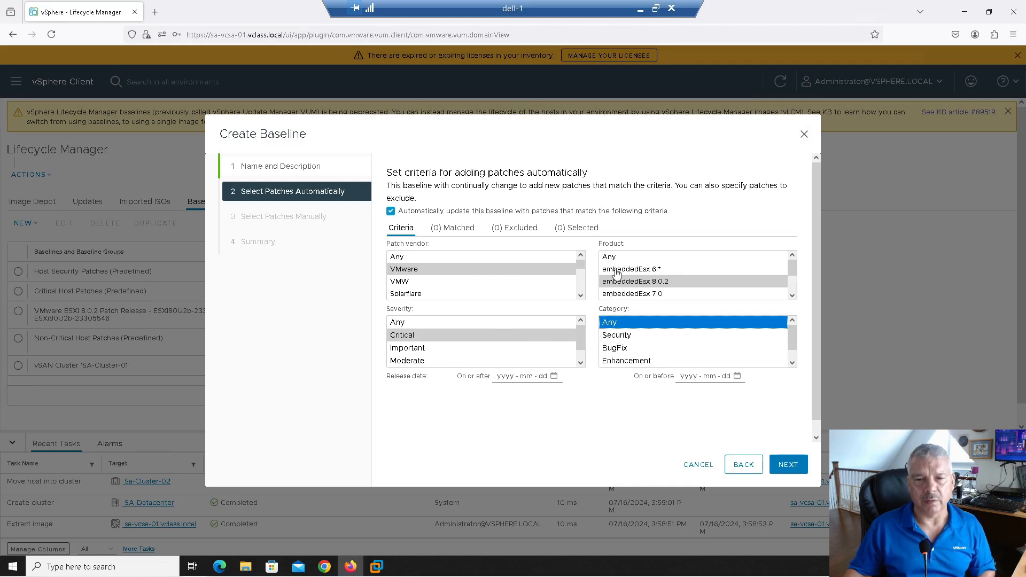
{"action": "left_click", "coordinate": [618, 294]}
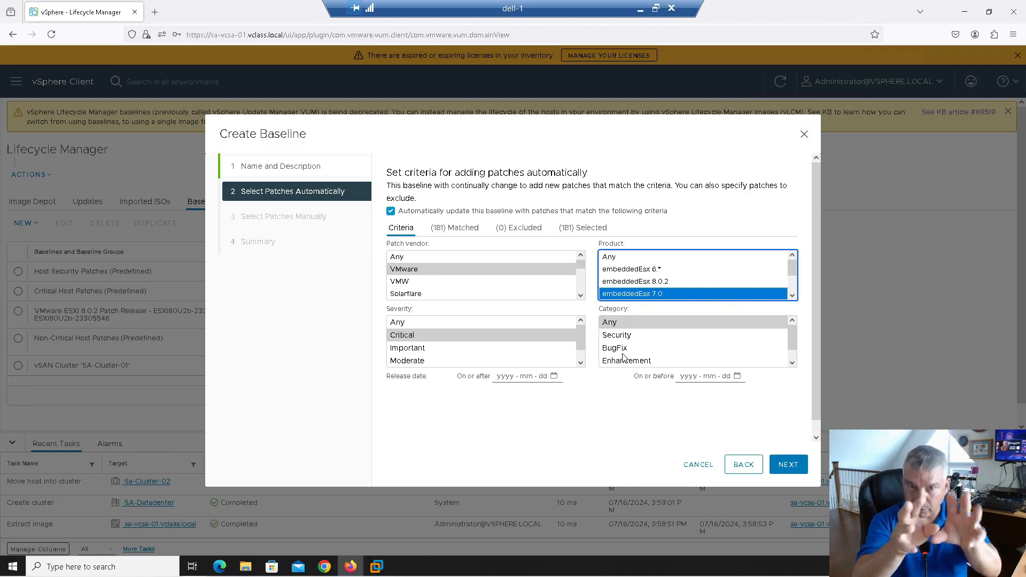
{"action": "left_click", "coordinate": [698, 466]}
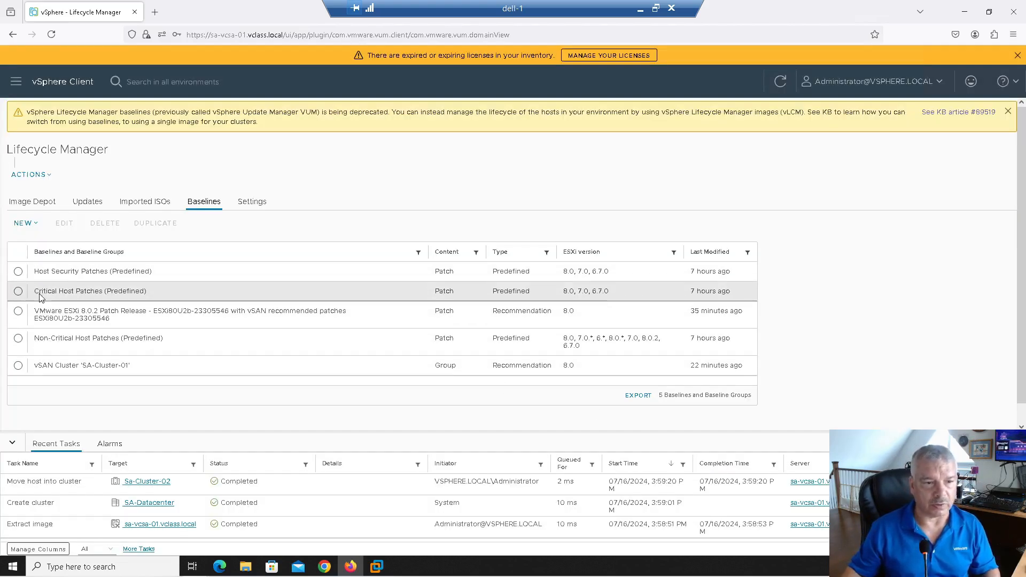
Step: Browse Imported ISOs, Updates and Image Depot, ending on Patch Downloads with automatic downloads enabled
{"action": "left_click", "coordinate": [21, 224]}
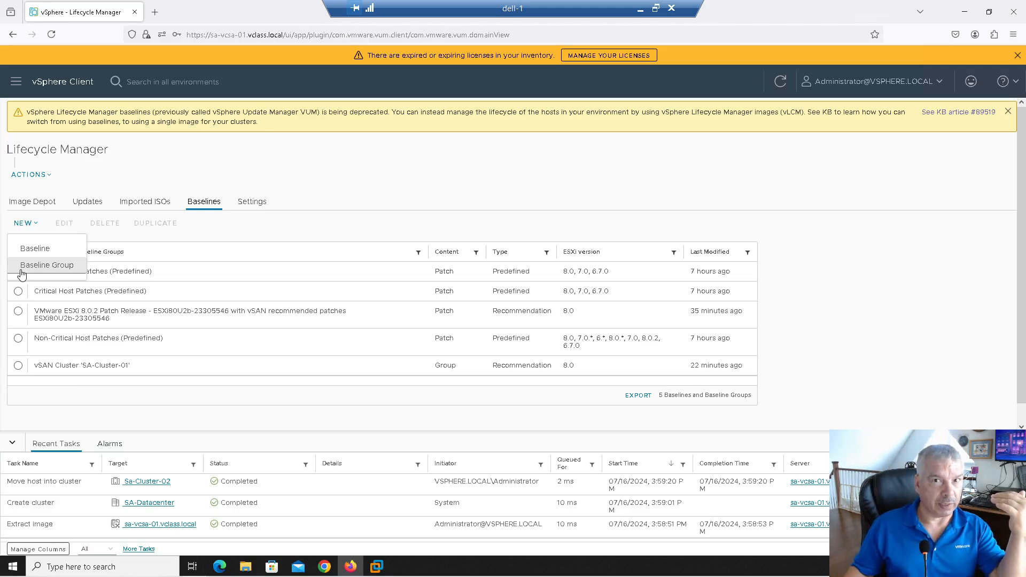
{"action": "left_click", "coordinate": [396, 175]}
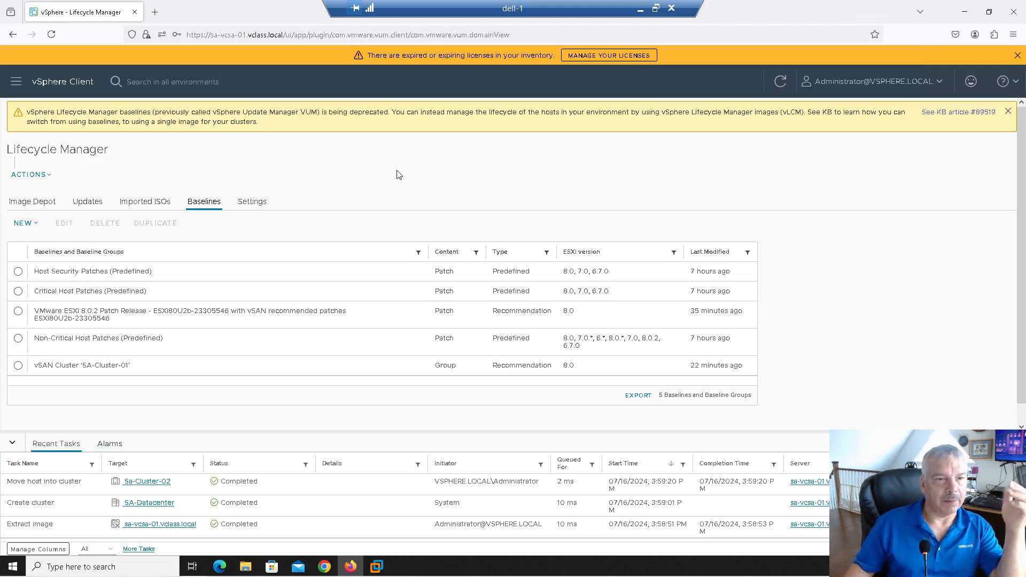
{"action": "left_click", "coordinate": [152, 205]}
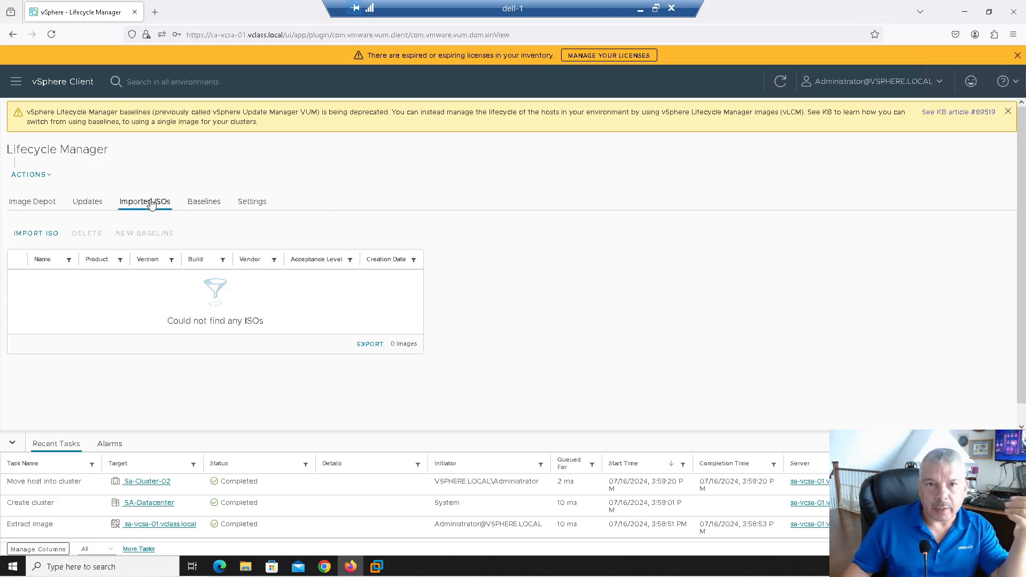
{"action": "left_click", "coordinate": [80, 204]}
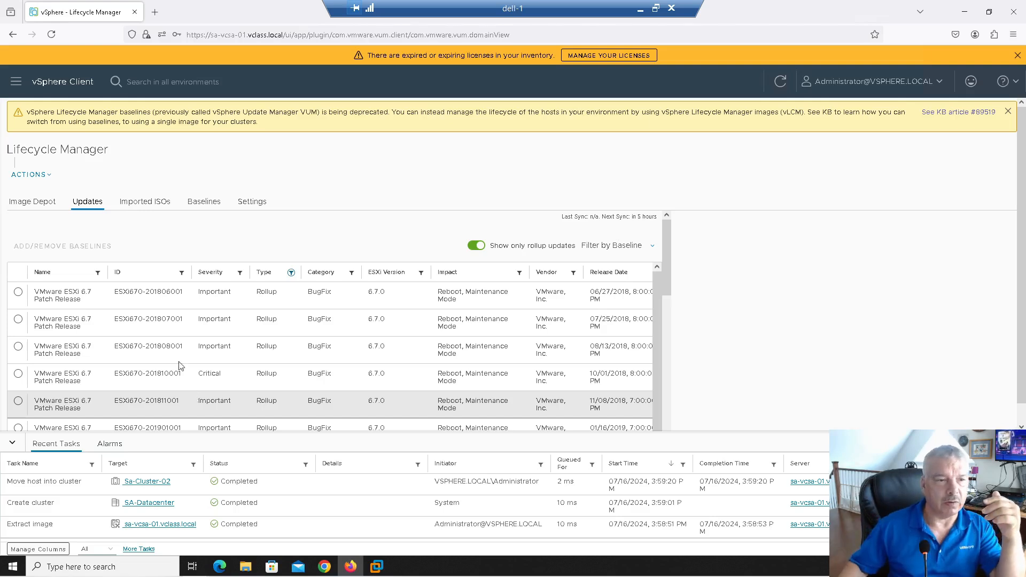
{"action": "left_click", "coordinate": [39, 201]}
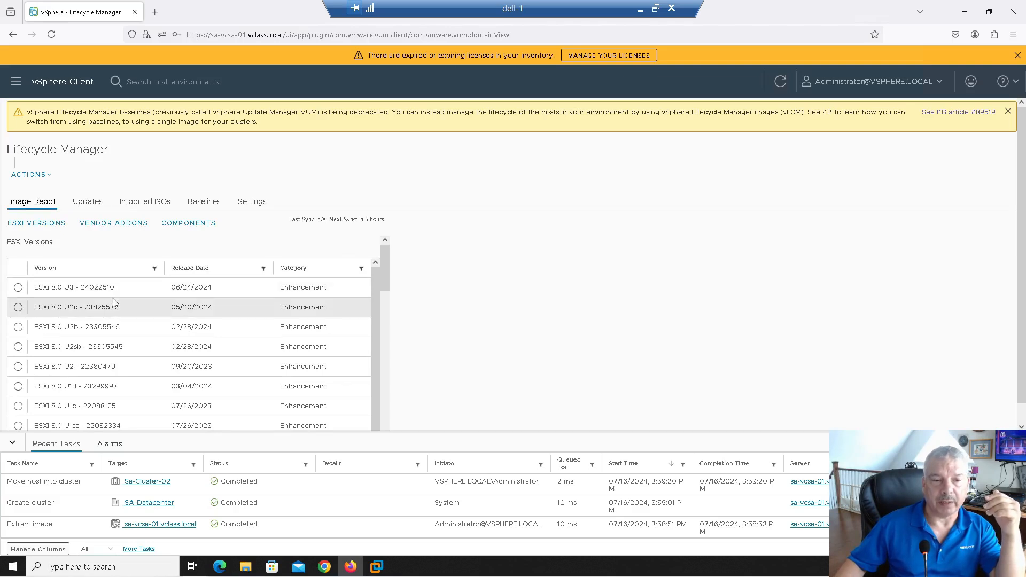
{"action": "scroll", "coordinate": [108, 358], "scroll_direction": "down", "scroll_amount": 2}
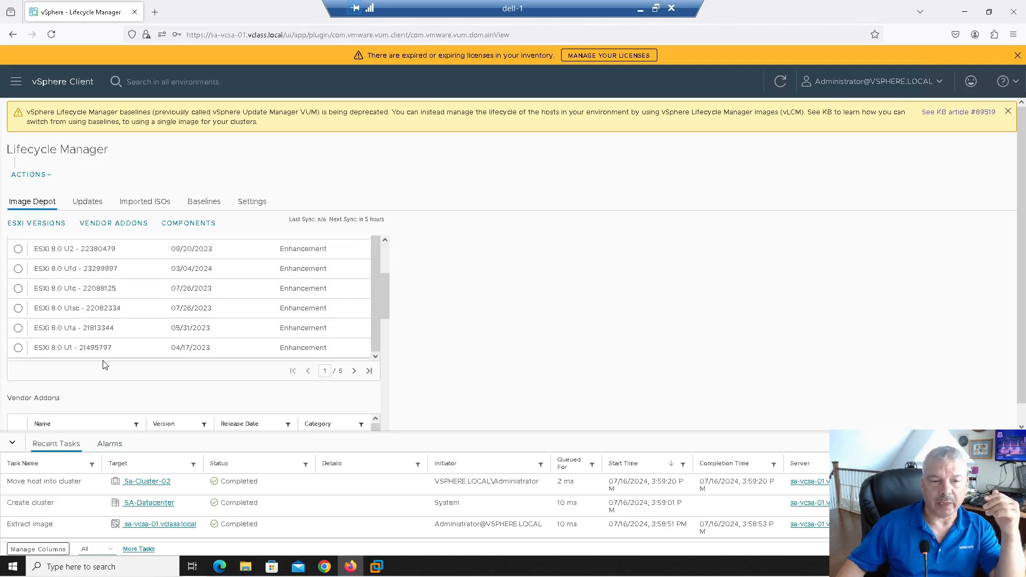
{"action": "scroll", "coordinate": [105, 358], "scroll_direction": "up", "scroll_amount": 3}
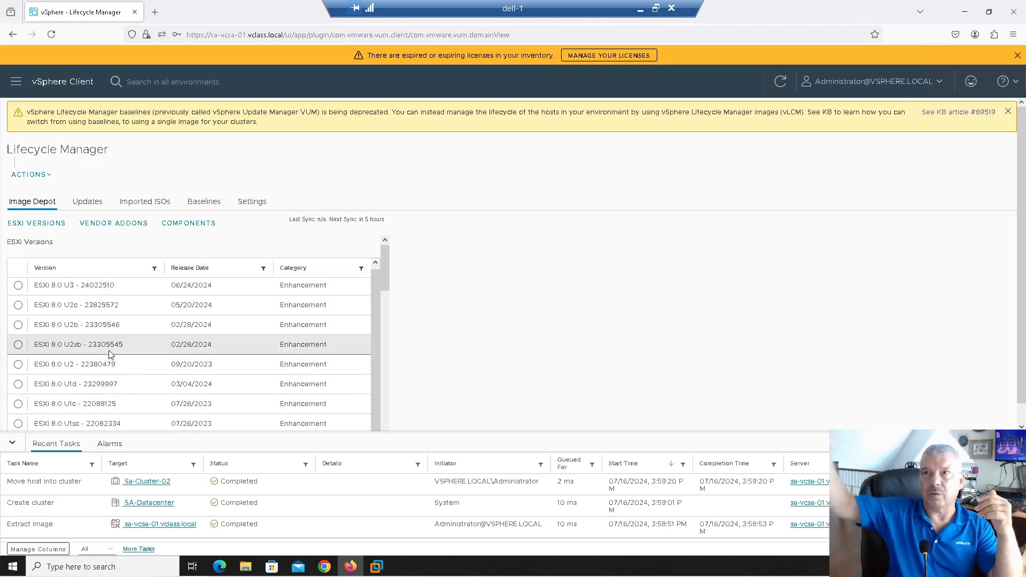
{"action": "left_click", "coordinate": [239, 202]}
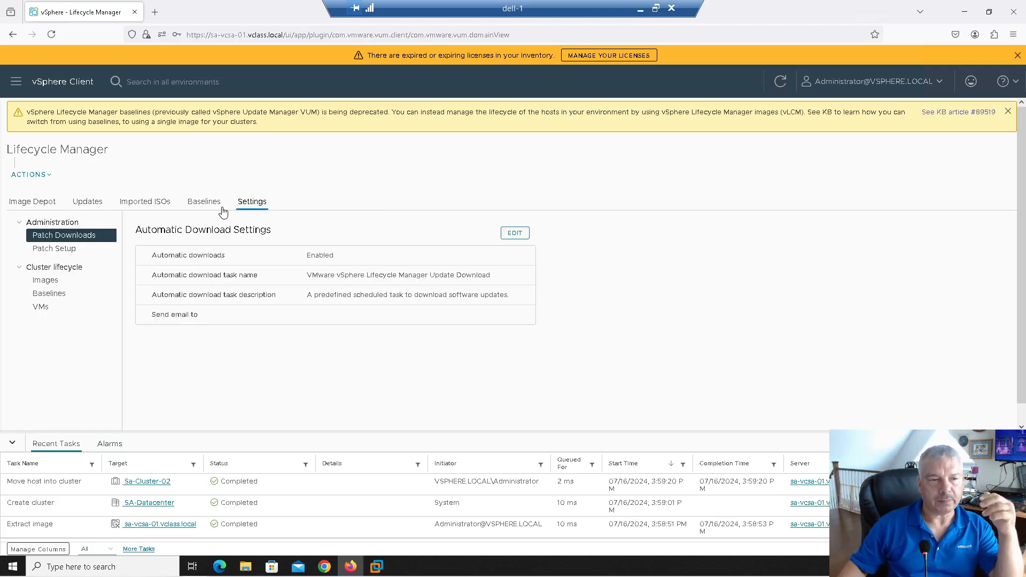
Step: Go to Inventory, view SA-Cluster-01's non-compliant hosts, and choose managing with a single image
{"action": "left_click", "coordinate": [17, 81]}
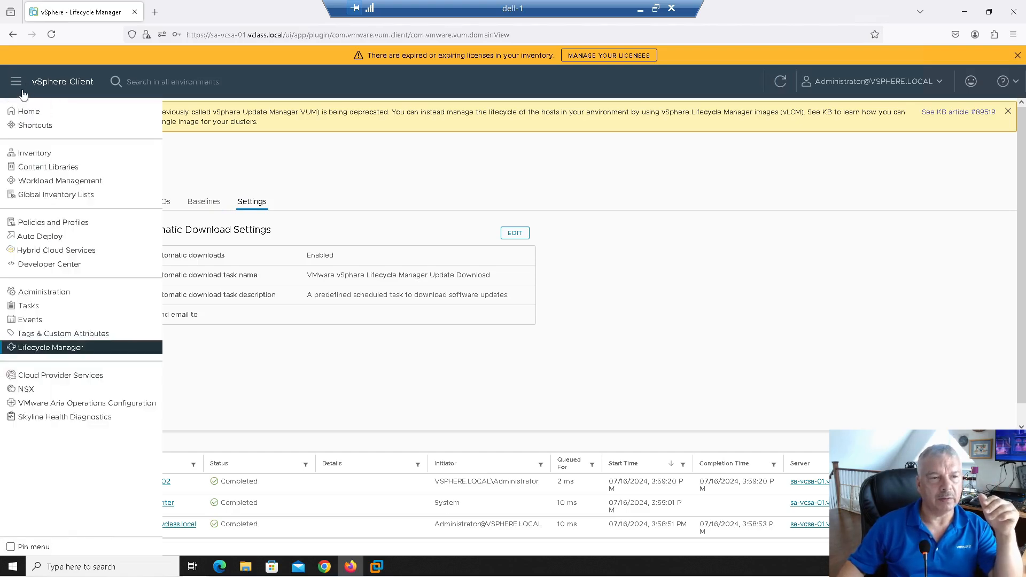
{"action": "left_click", "coordinate": [35, 153]}
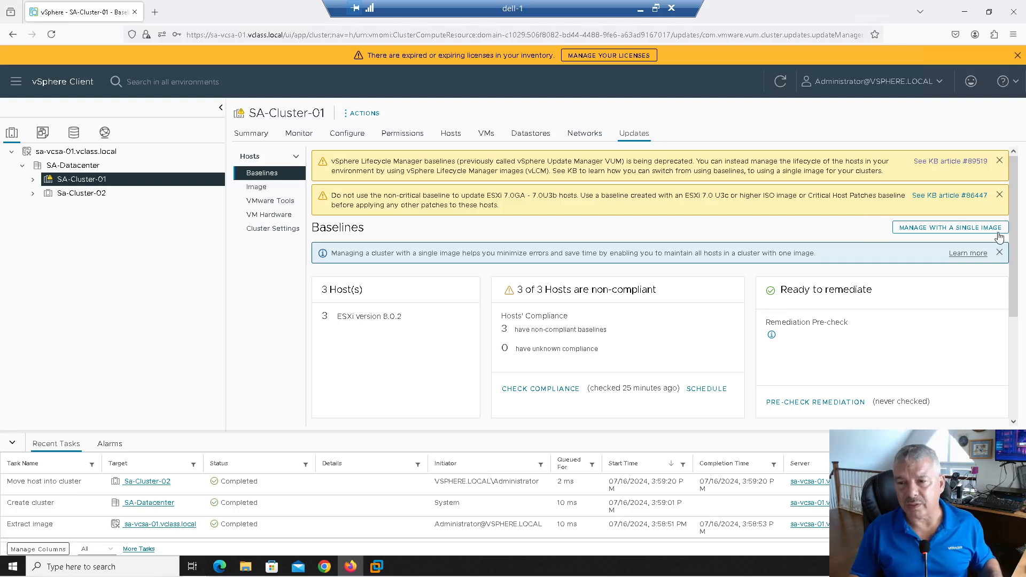
{"action": "left_click", "coordinate": [911, 232]}
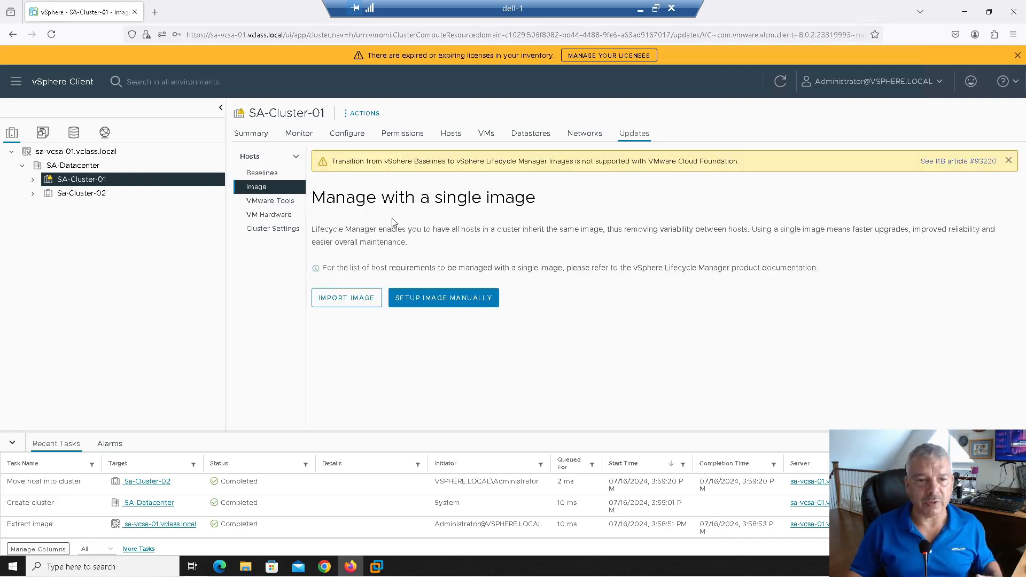
Step: Open Import Image and browse for an image JSON, then cancel both without importing
{"action": "left_click", "coordinate": [342, 302]}
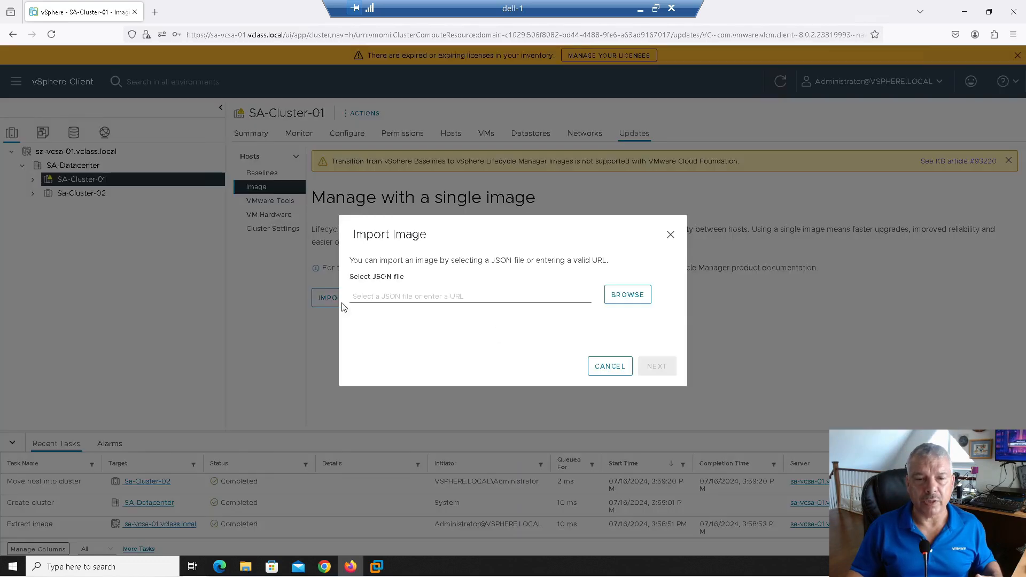
{"action": "left_click", "coordinate": [628, 297]}
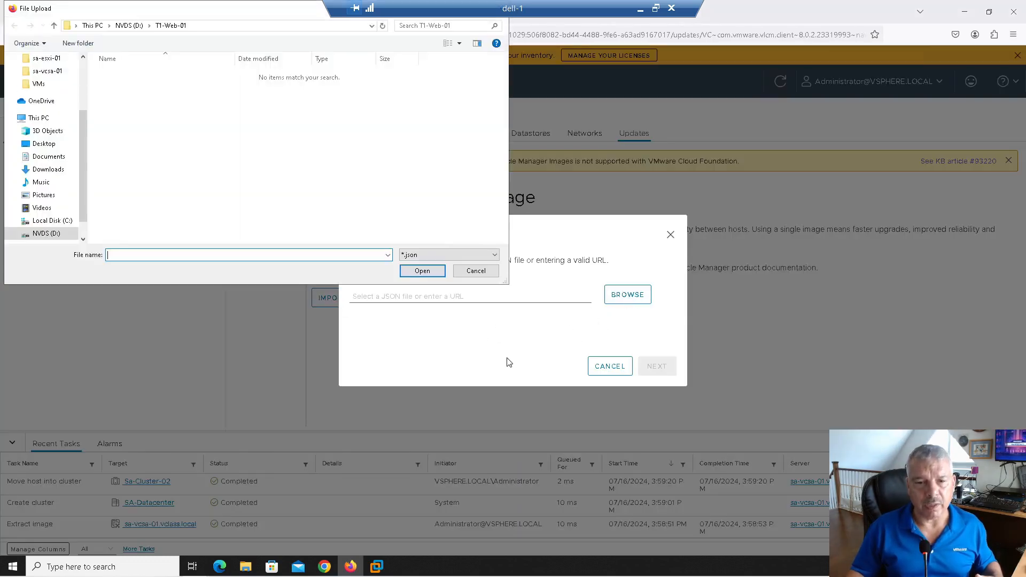
{"action": "left_click", "coordinate": [486, 275]}
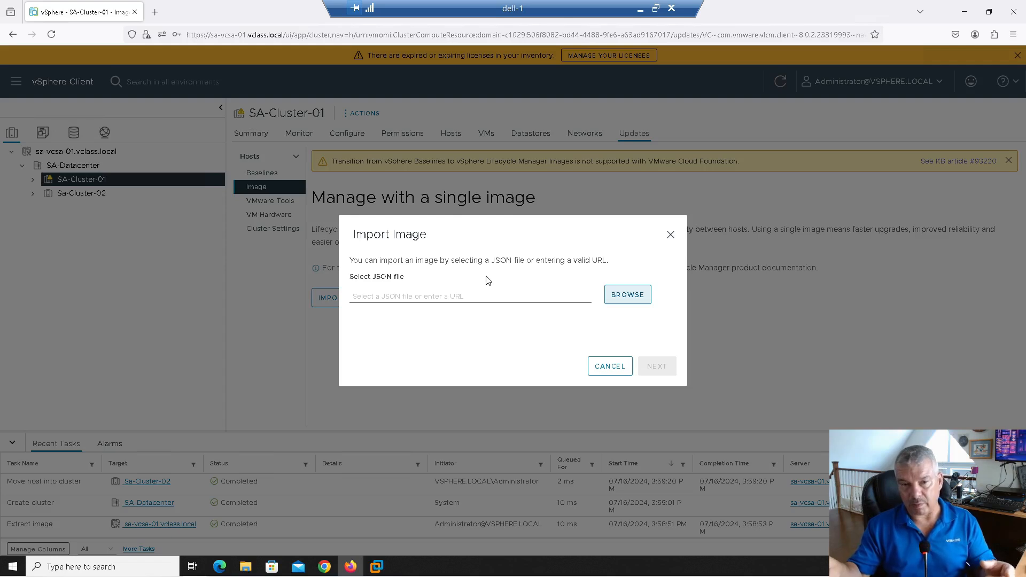
{"action": "left_click", "coordinate": [612, 368]}
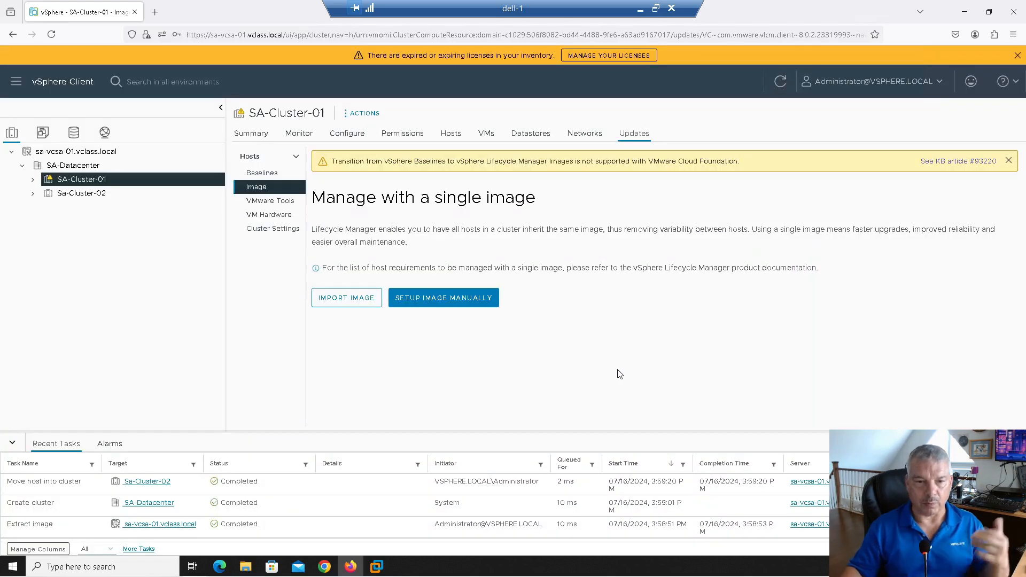
Step: Define SA-Cluster-01's image manually with ESXi 8.0 U2b - 23305546 and no vendor addon
{"action": "left_click", "coordinate": [470, 300]}
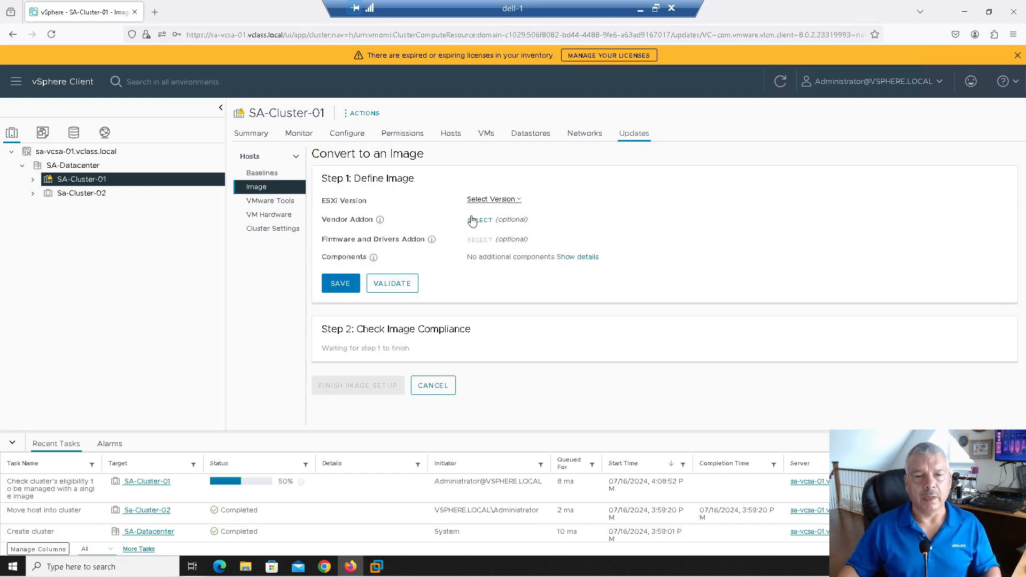
{"action": "left_click", "coordinate": [492, 199]}
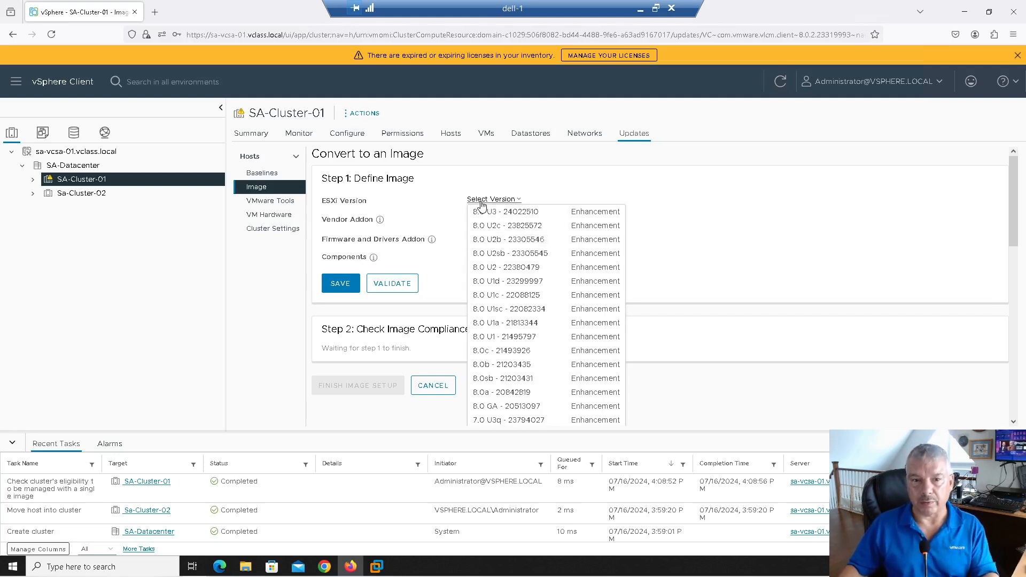
{"action": "left_click", "coordinate": [507, 244]}
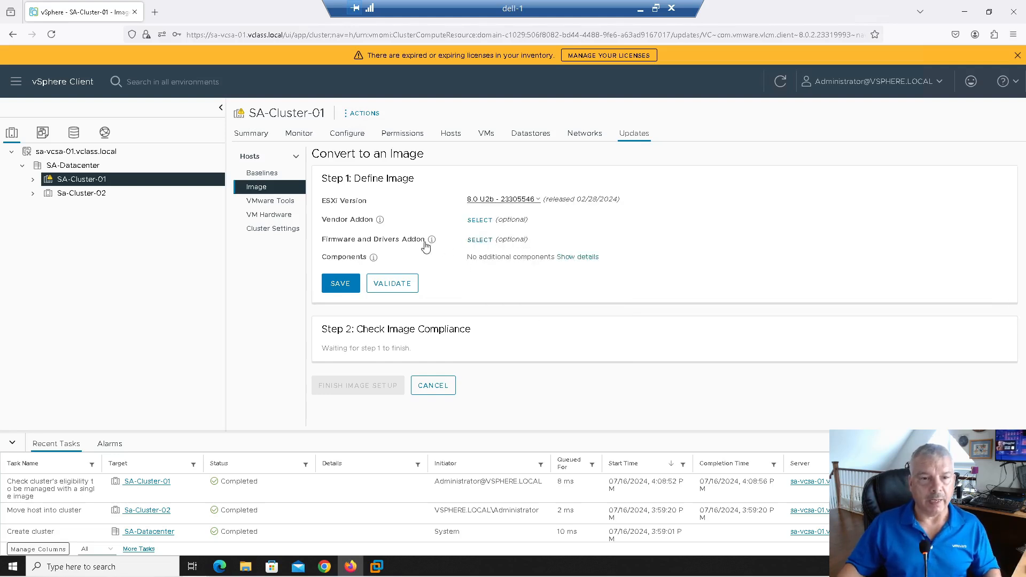
{"action": "left_click", "coordinate": [479, 220]}
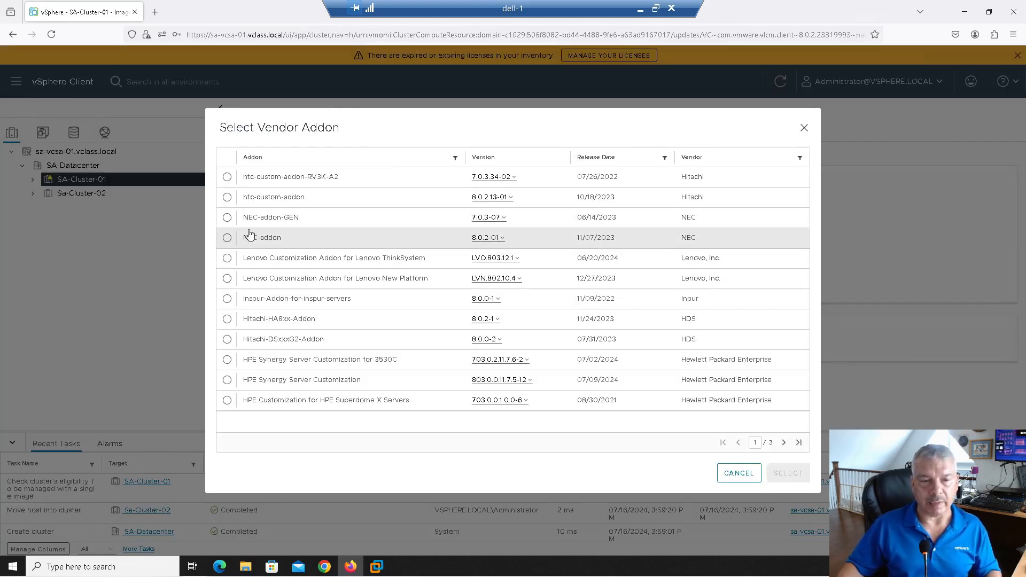
{"action": "left_click", "coordinate": [725, 474]}
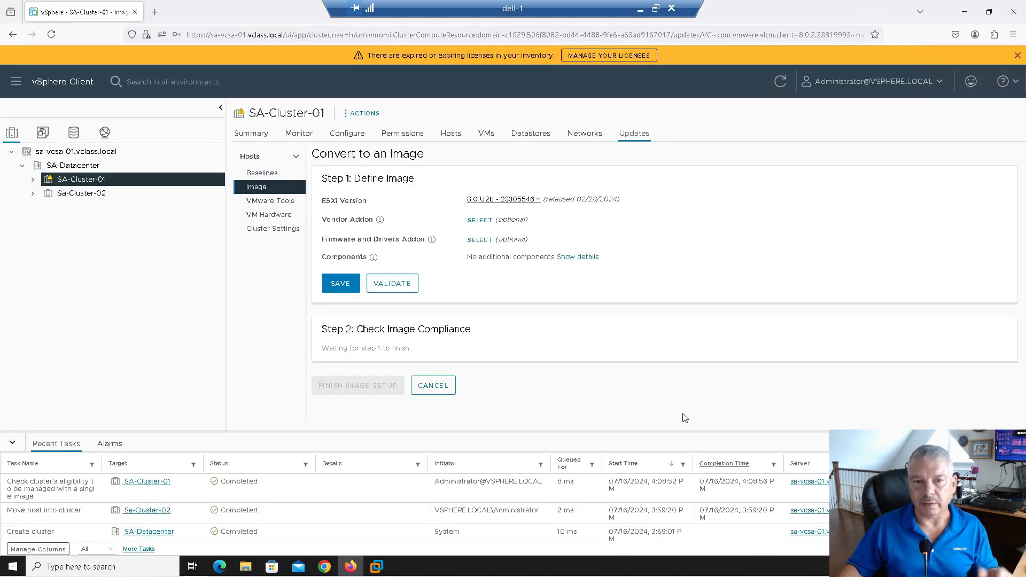
Step: Leave the firmware and drivers addon empty and validate the draft image
{"action": "left_click", "coordinate": [473, 240]}
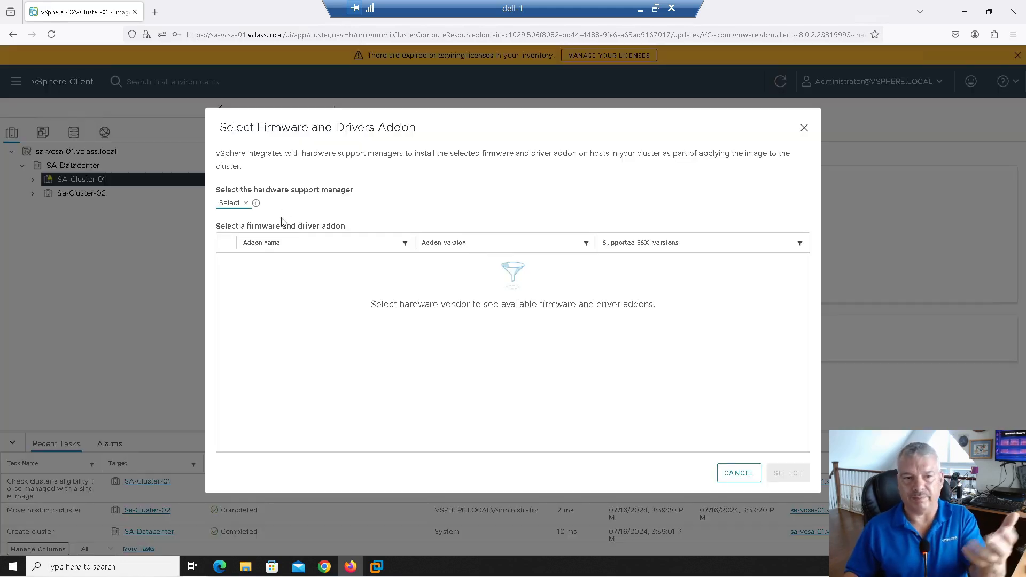
{"action": "left_click", "coordinate": [732, 472]}
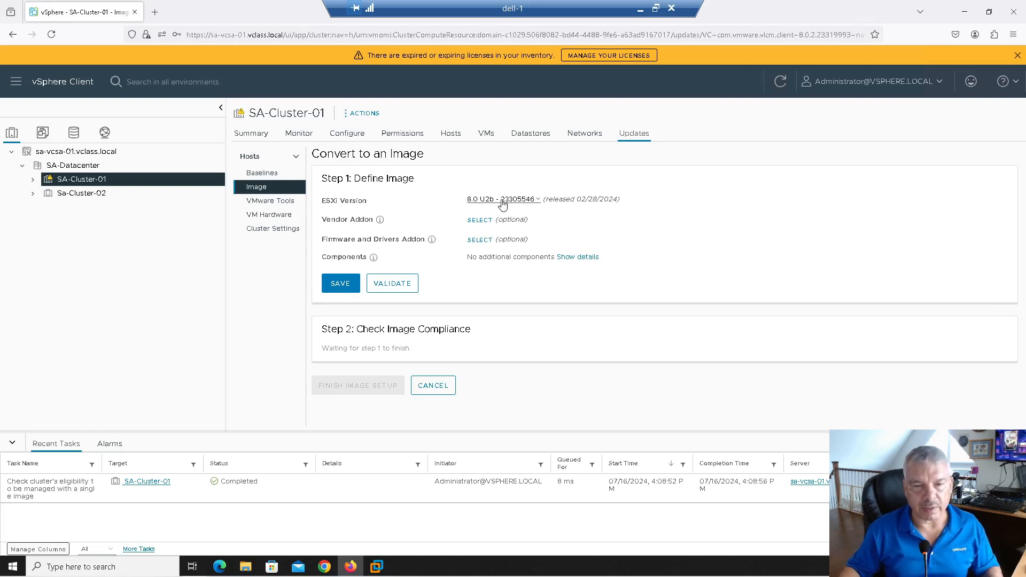
{"action": "left_click", "coordinate": [395, 283]}
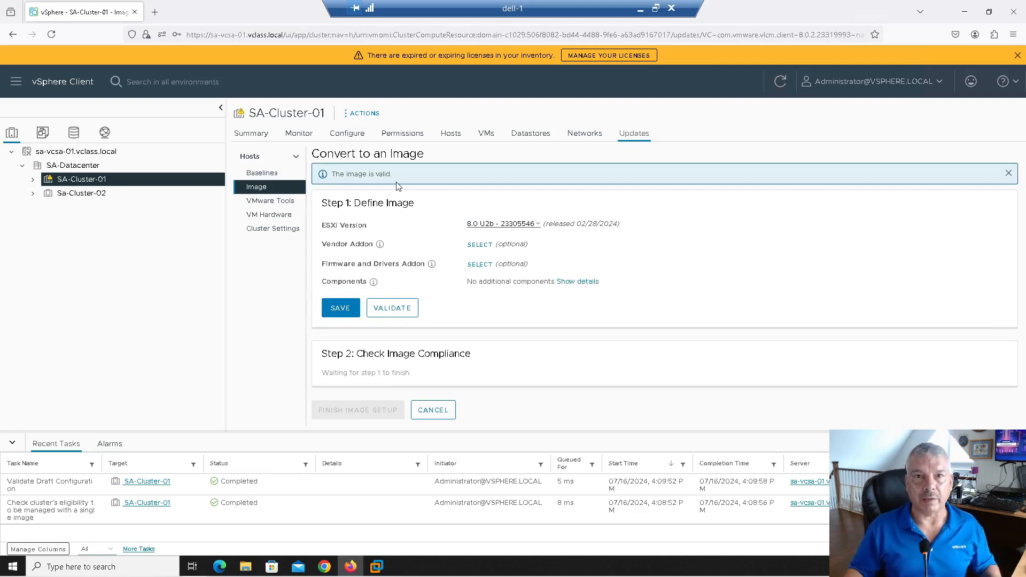
Step: Save the ESXi 8.0 U2b - 23305546 image and let the compliance check complete
{"action": "left_click", "coordinate": [340, 309]}
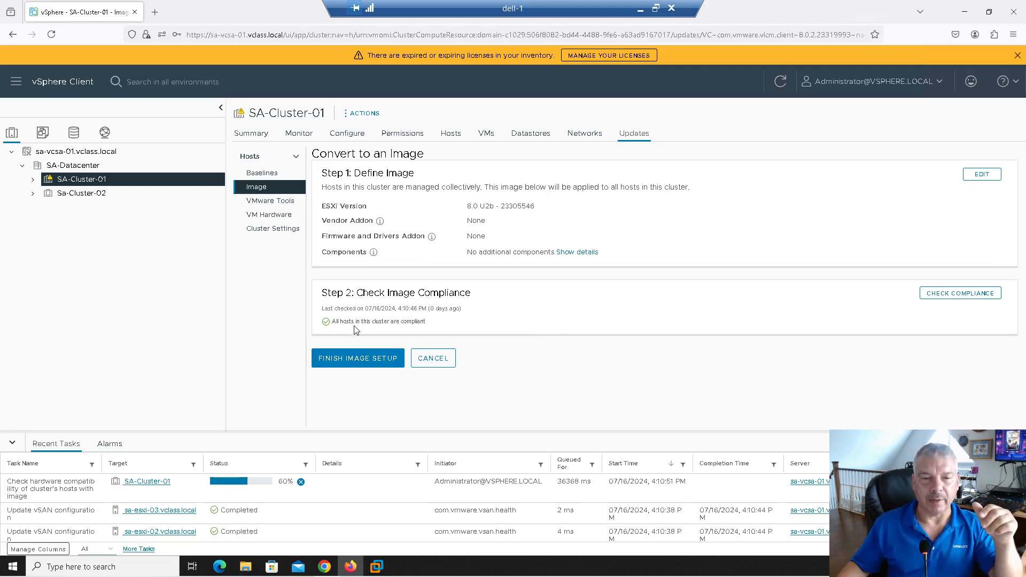
Step: Finish SA-Cluster-01's image setup, confirming the warning that the image replaces baselines
{"action": "left_click", "coordinate": [353, 364]}
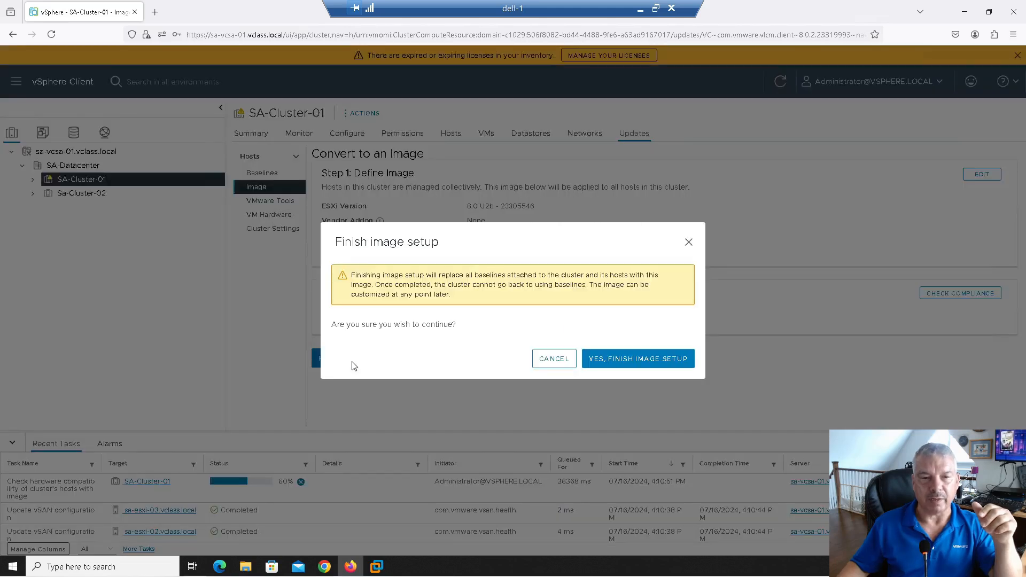
{"action": "left_click_drag", "start_coordinate": [357, 275], "coordinate": [532, 274]}
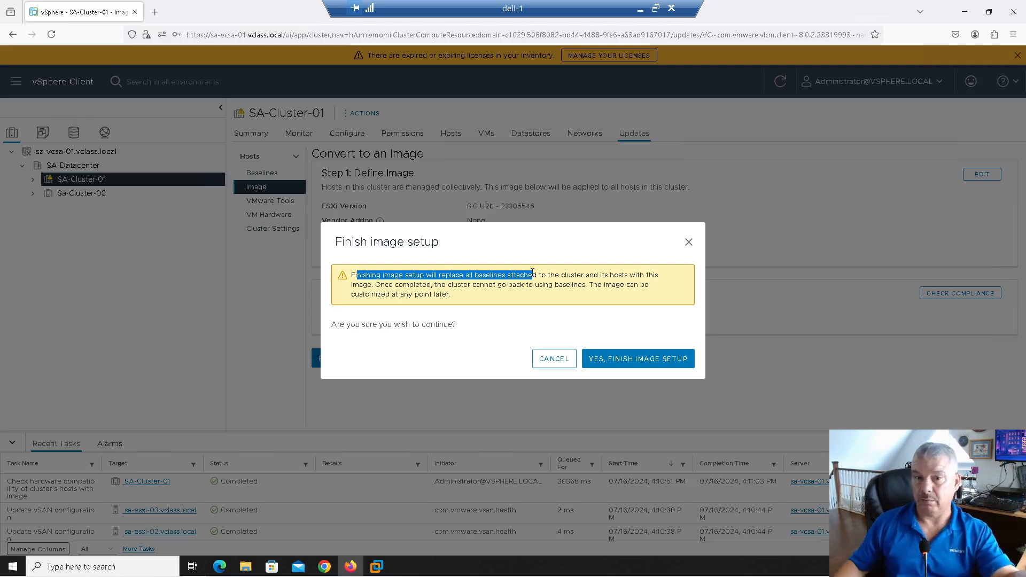
{"action": "left_click", "coordinate": [653, 363]}
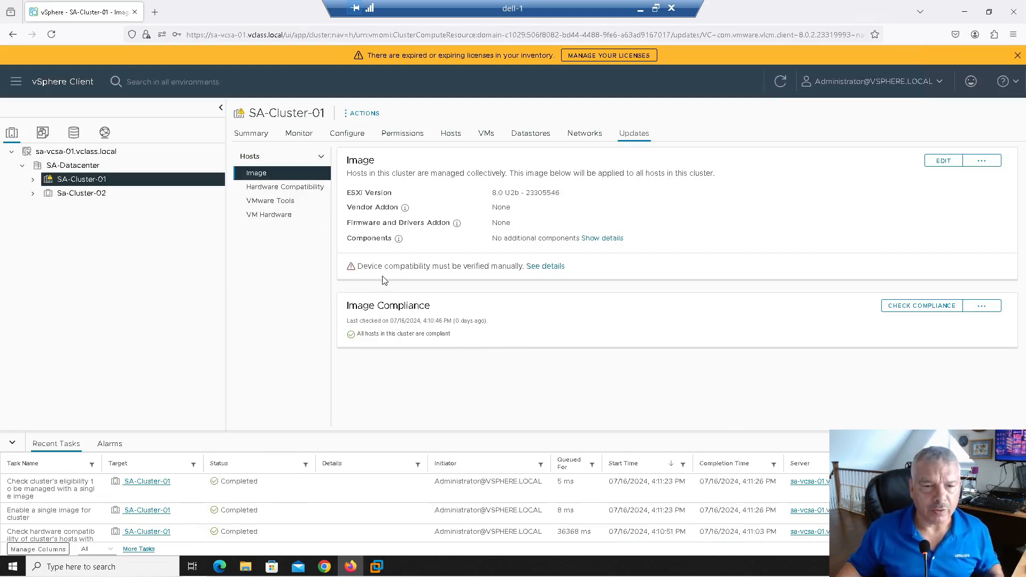
Step: Review compatibility details and expand the PVSCSI SCSI Controller flagged non-compliant on 3 hosts
{"action": "left_click", "coordinate": [556, 272]}
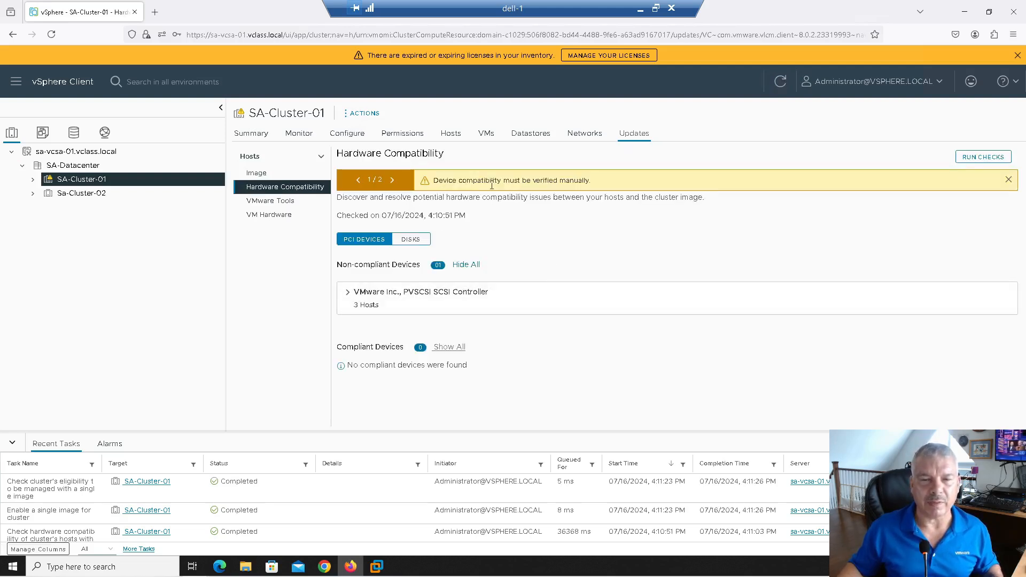
{"action": "left_click", "coordinate": [392, 180]}
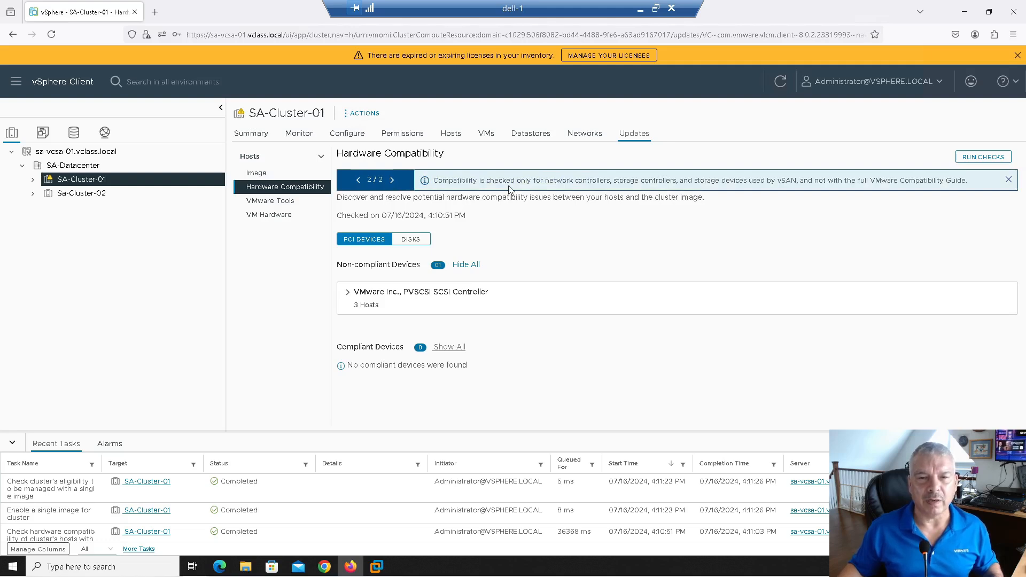
{"action": "left_click", "coordinate": [358, 180]}
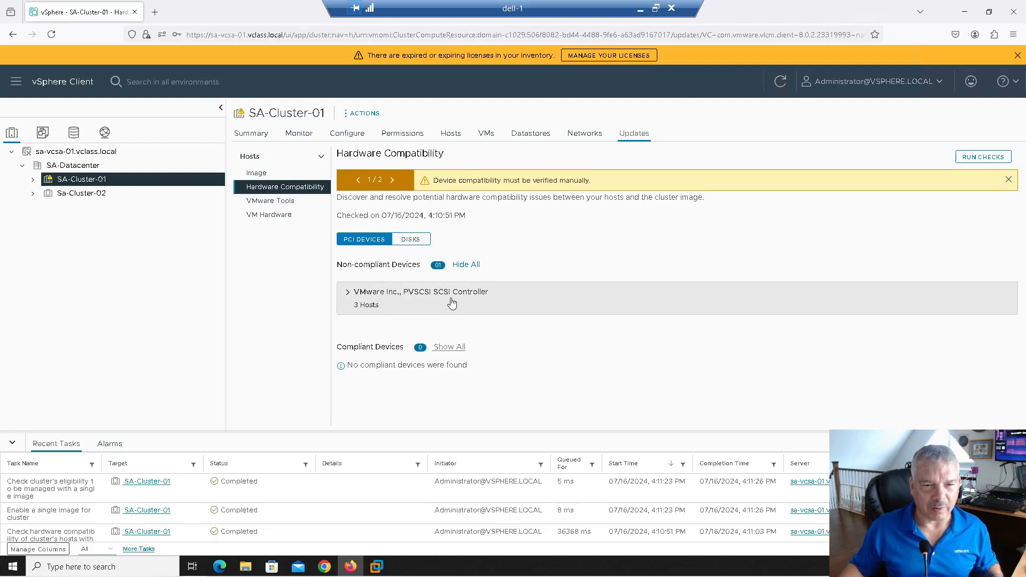
{"action": "left_click", "coordinate": [344, 295]}
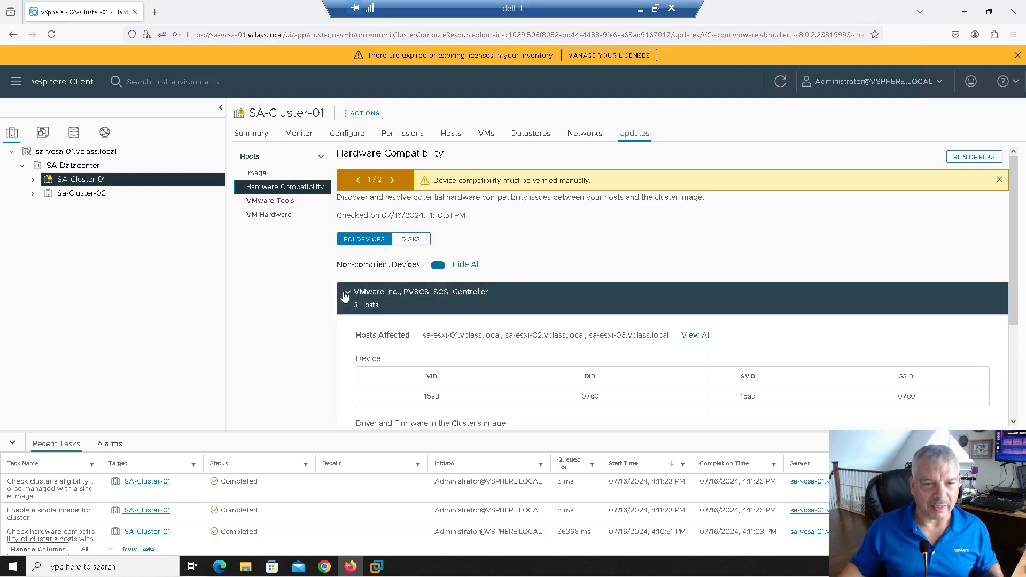
{"action": "scroll", "coordinate": [459, 329], "scroll_direction": "down", "scroll_amount": 2}
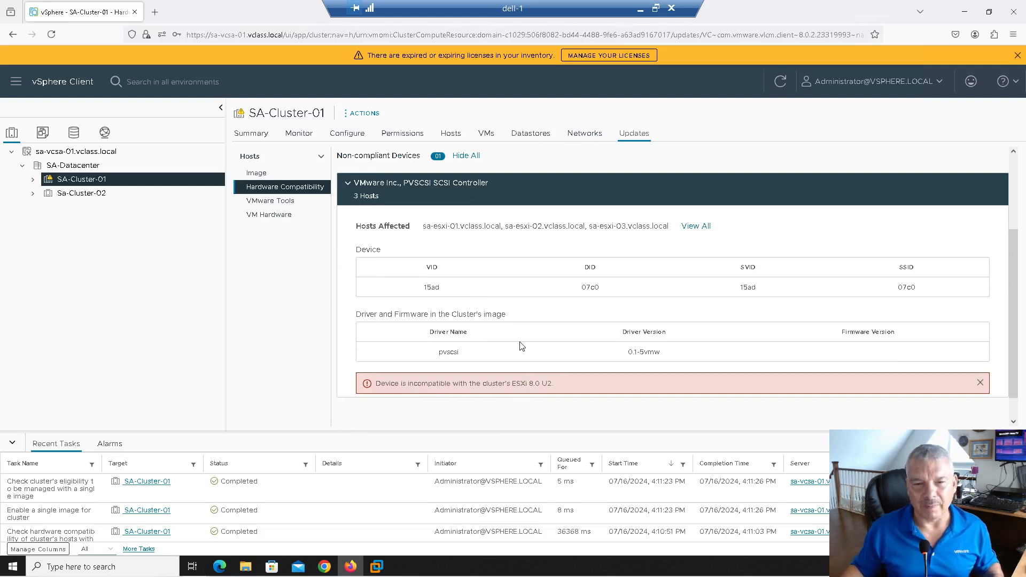
{"action": "scroll", "coordinate": [521, 346], "scroll_direction": "up", "scroll_amount": 1}
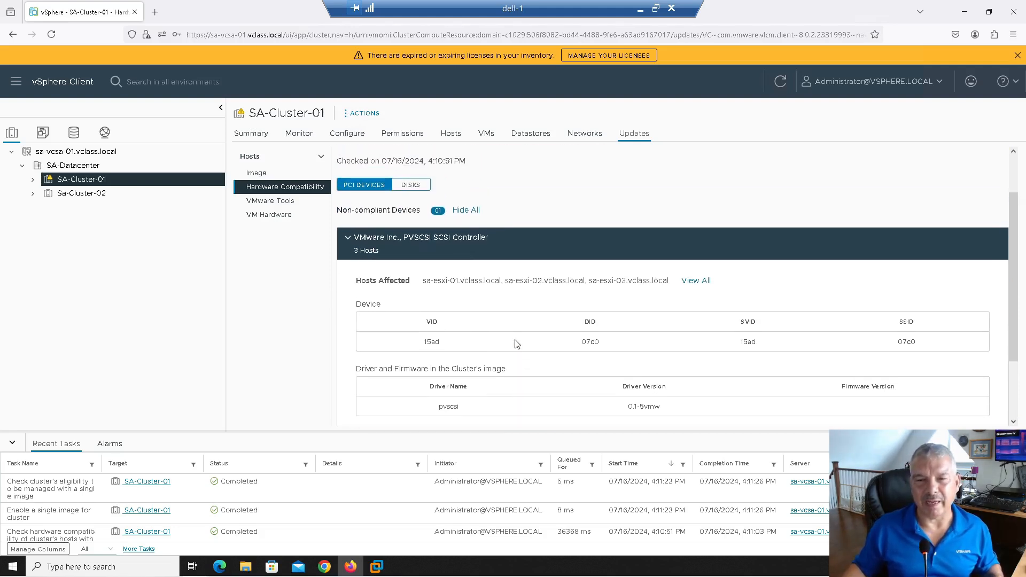
{"action": "scroll", "coordinate": [516, 343], "scroll_direction": "up", "scroll_amount": 1}
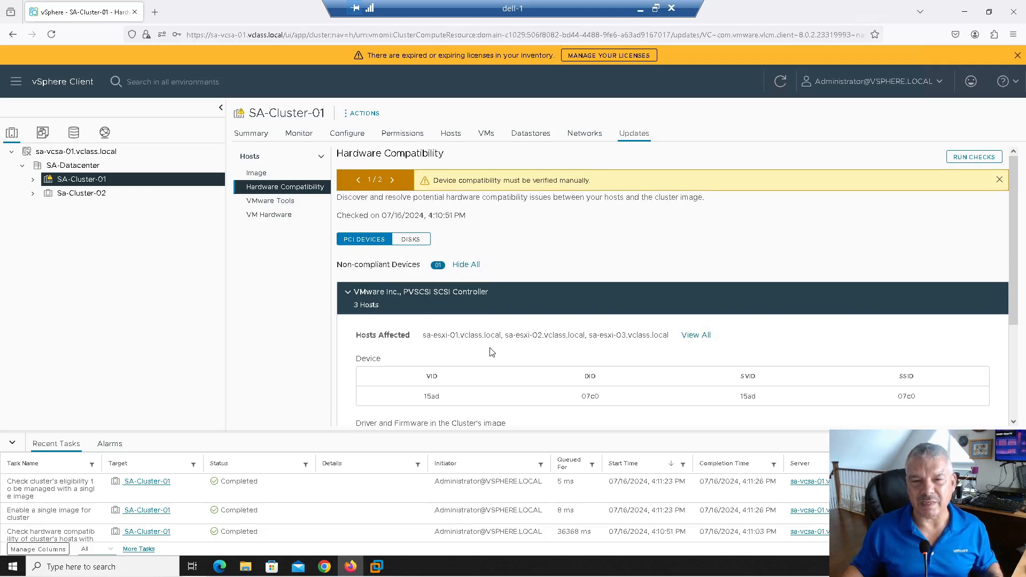
{"action": "left_click", "coordinate": [392, 180]}
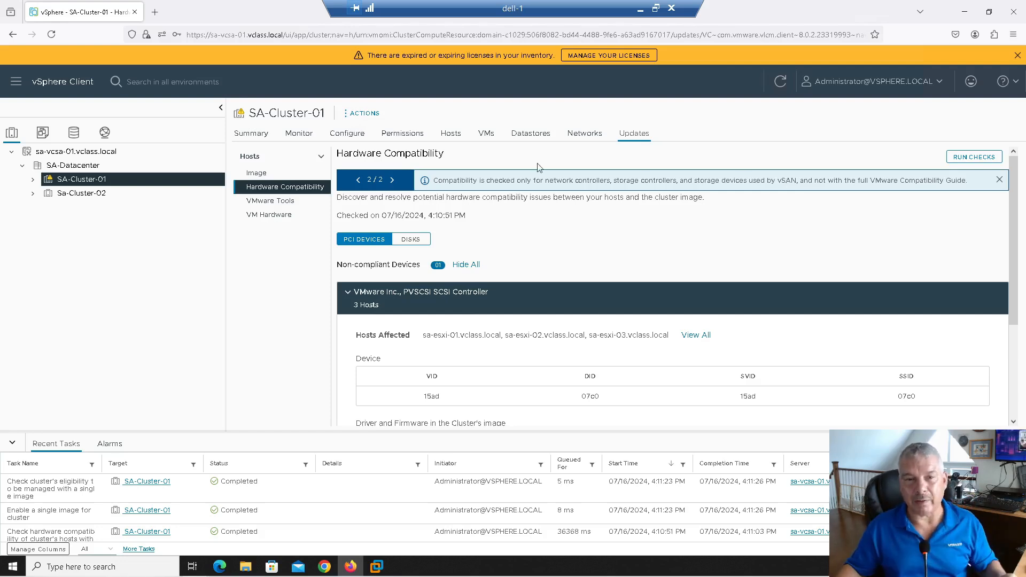
{"action": "left_click", "coordinate": [358, 180]}
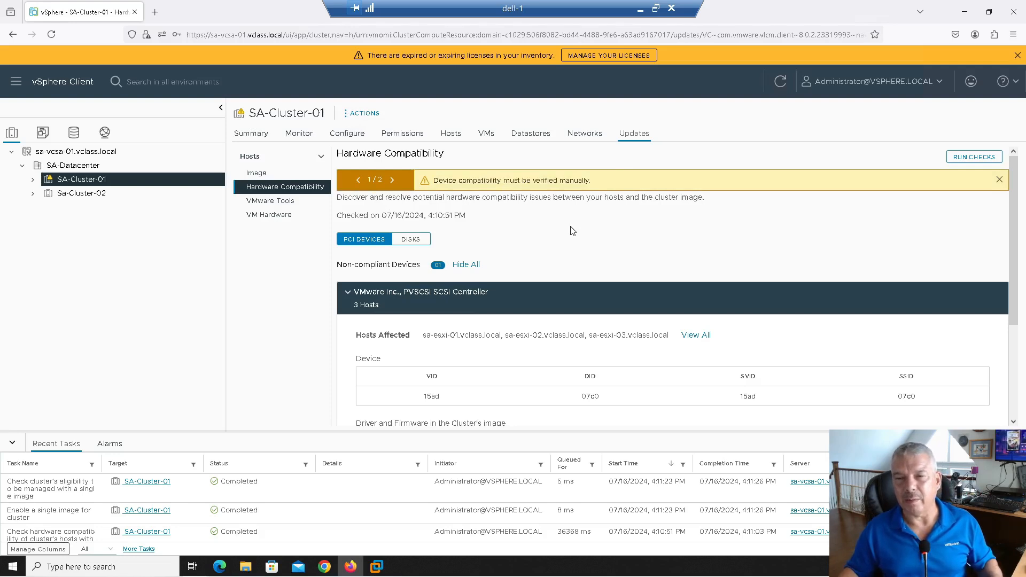
Step: Run Check for recommended images on Sa-Cluster-02 from its Image summary's actions menu
{"action": "left_click", "coordinate": [258, 173]}
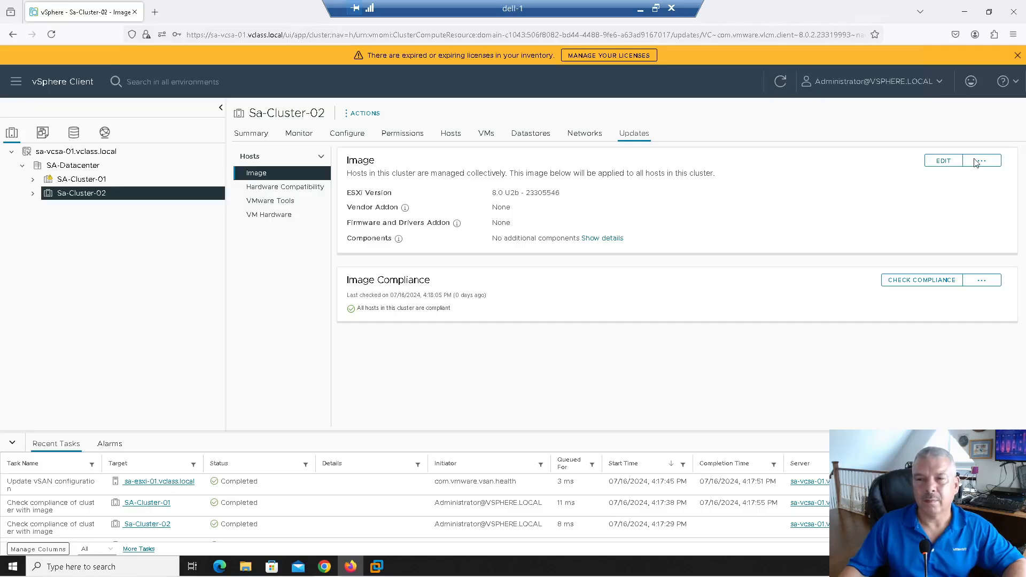
{"action": "left_click", "coordinate": [974, 163]}
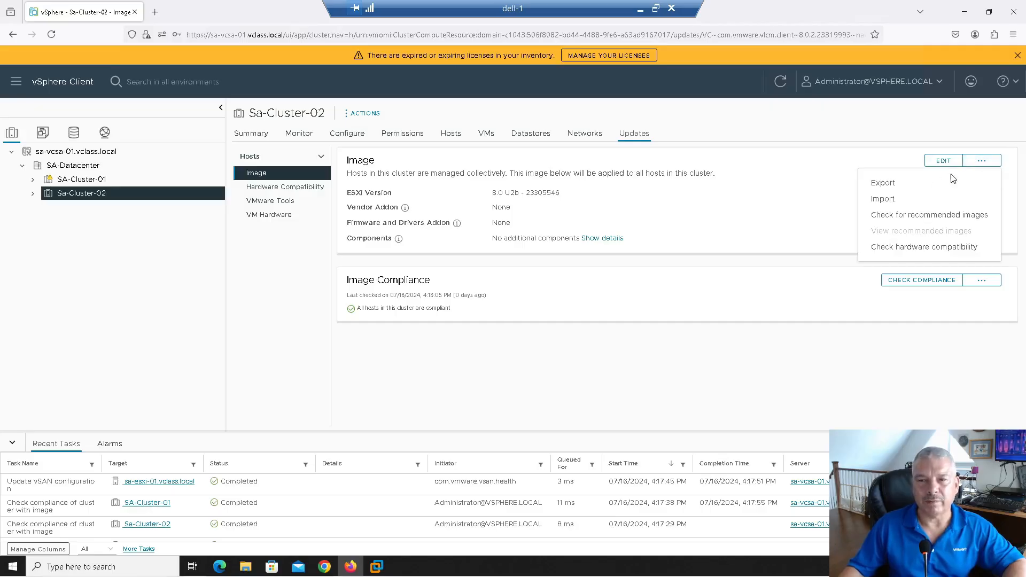
{"action": "left_click", "coordinate": [887, 216]}
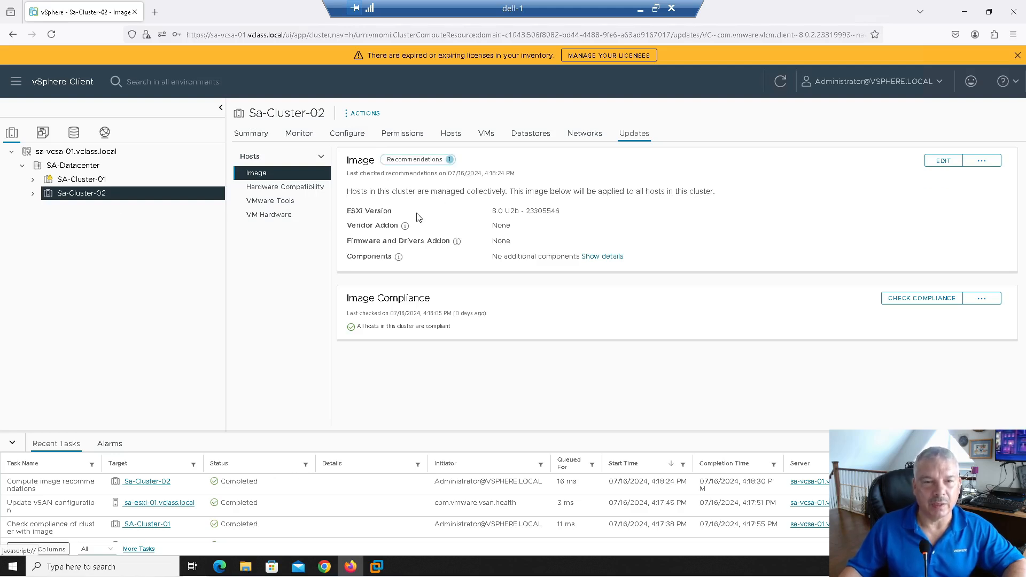
Step: Choose the recommended ESXi 8.0 U3 image as the draft, then discard that draft edit
{"action": "left_click", "coordinate": [411, 161]}
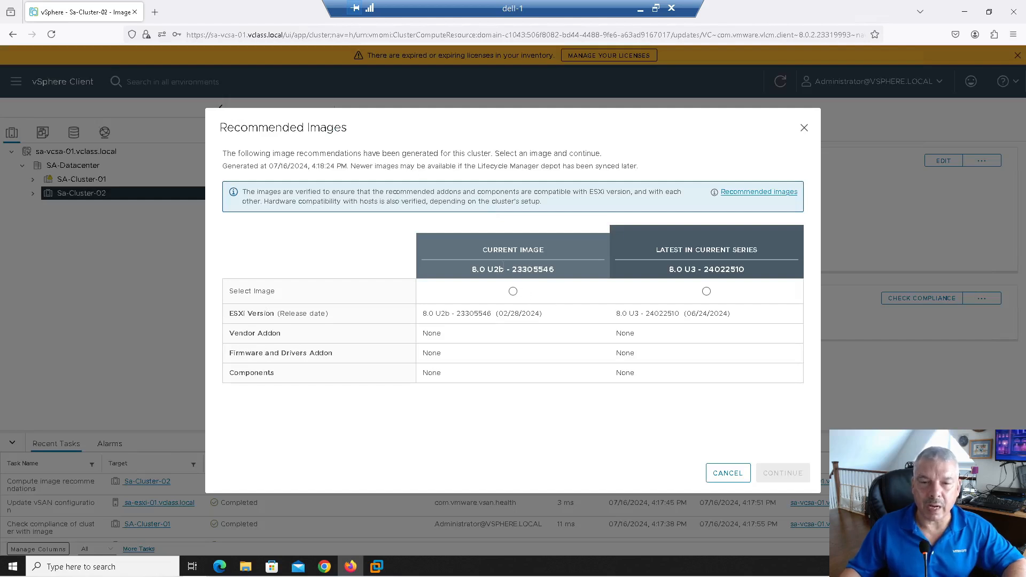
{"action": "left_click_drag", "start_coordinate": [473, 269], "coordinate": [556, 272]}
{"action": "left_click", "coordinate": [560, 273]}
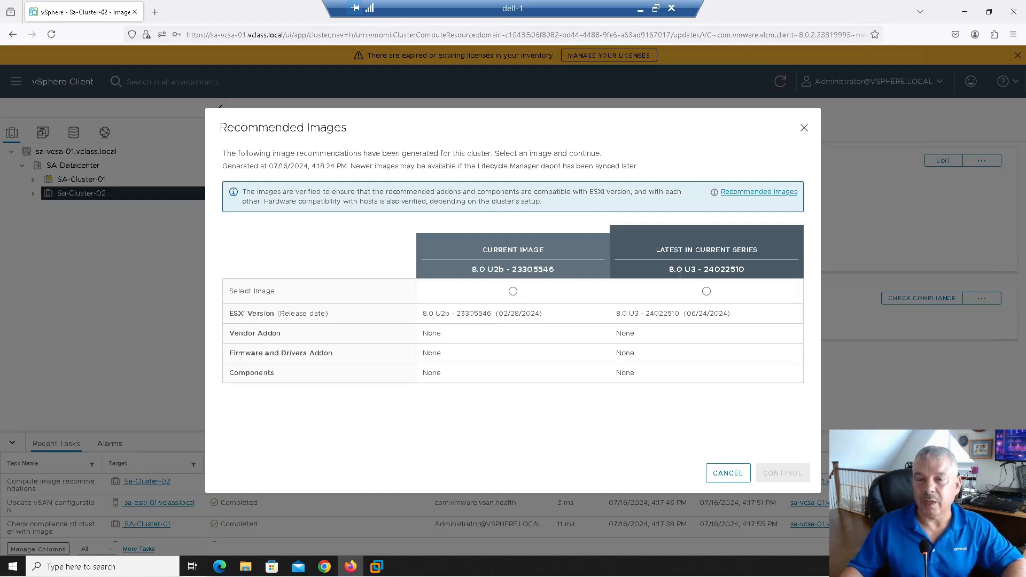
{"action": "left_click_drag", "start_coordinate": [679, 270], "coordinate": [743, 280]}
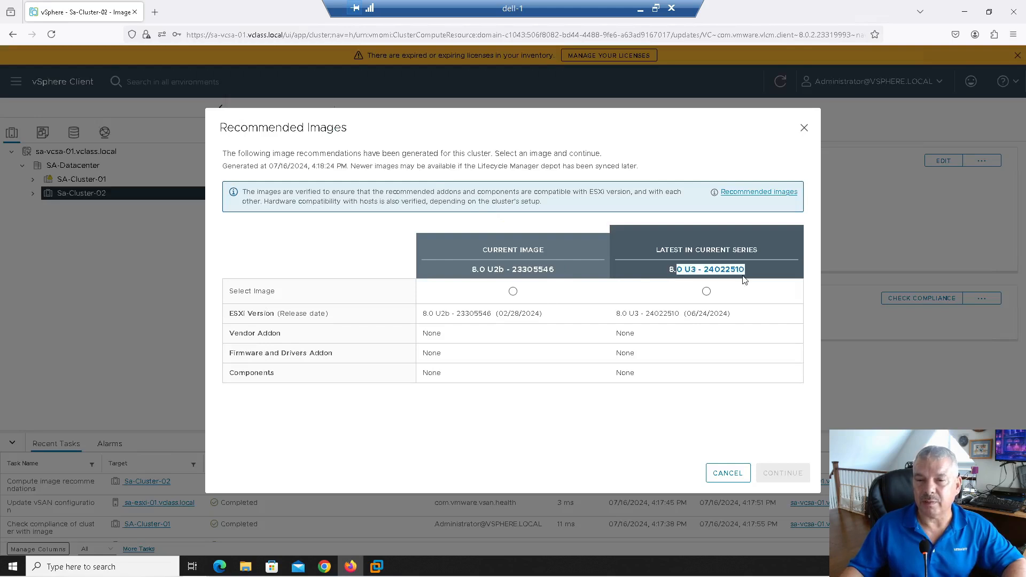
{"action": "left_click", "coordinate": [706, 291]}
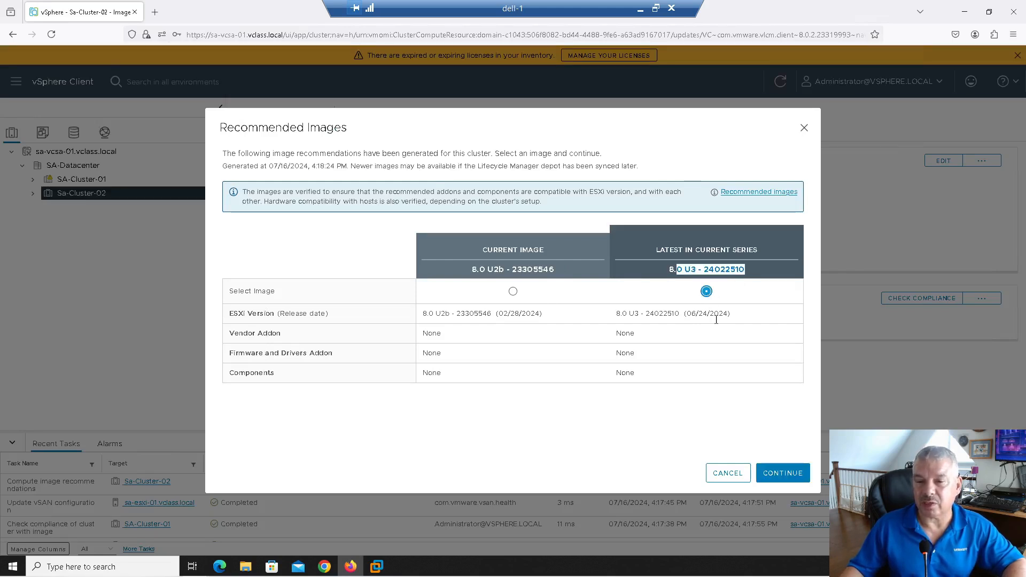
{"action": "left_click", "coordinate": [777, 474]}
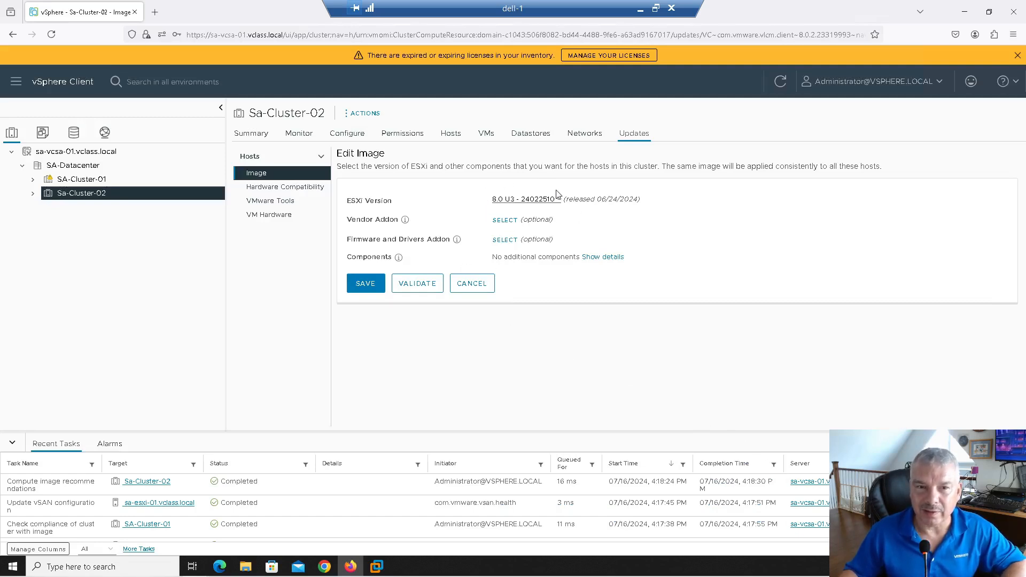
{"action": "left_click", "coordinate": [464, 287]}
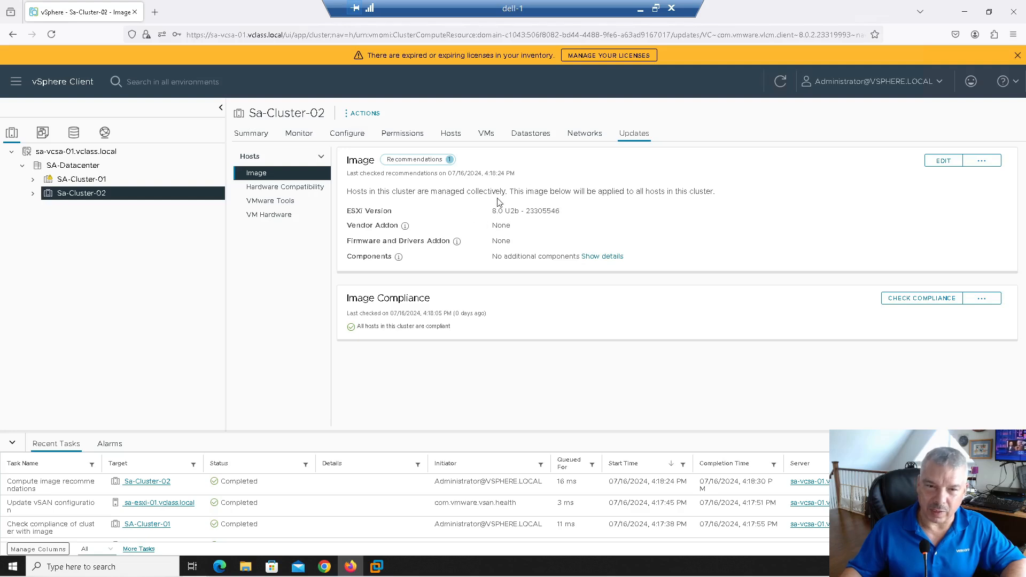
Step: Reload the ESXi 8.0 U3 - 24022510 recommendation into the draft and validate it
{"action": "left_click", "coordinate": [415, 160]}
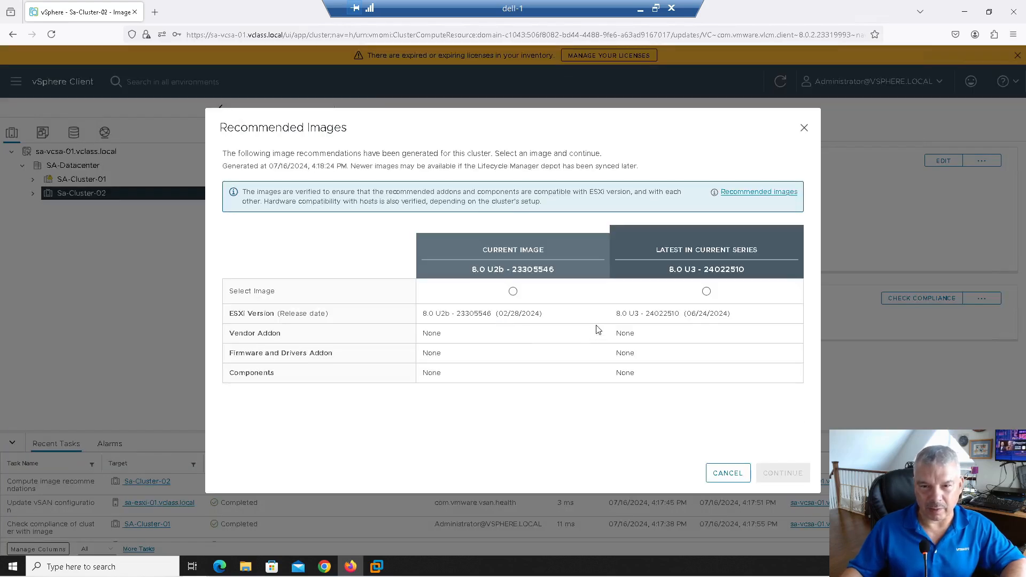
{"action": "left_click", "coordinate": [704, 293]}
{"action": "left_click", "coordinate": [781, 472]}
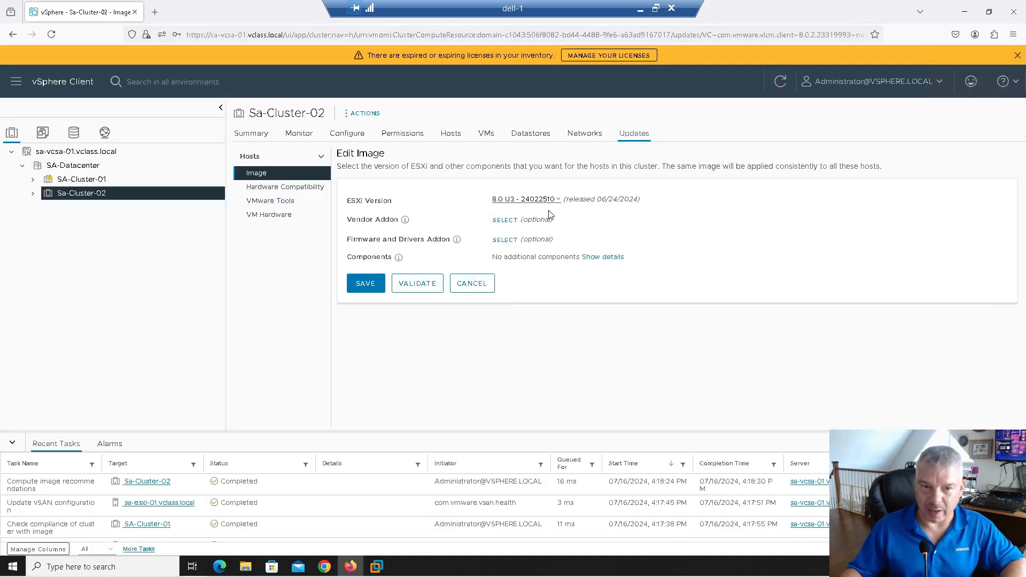
{"action": "left_click", "coordinate": [416, 281]}
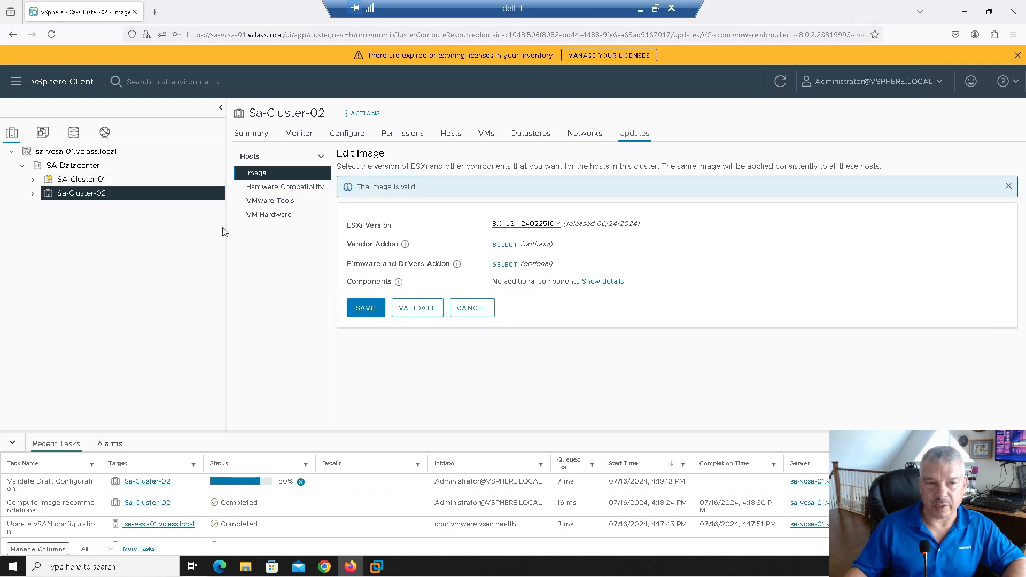
Step: Save the ESXi 8.0 U3 - 24022510 image and scroll to sa-esxi-04's compliance status
{"action": "left_click", "coordinate": [366, 312]}
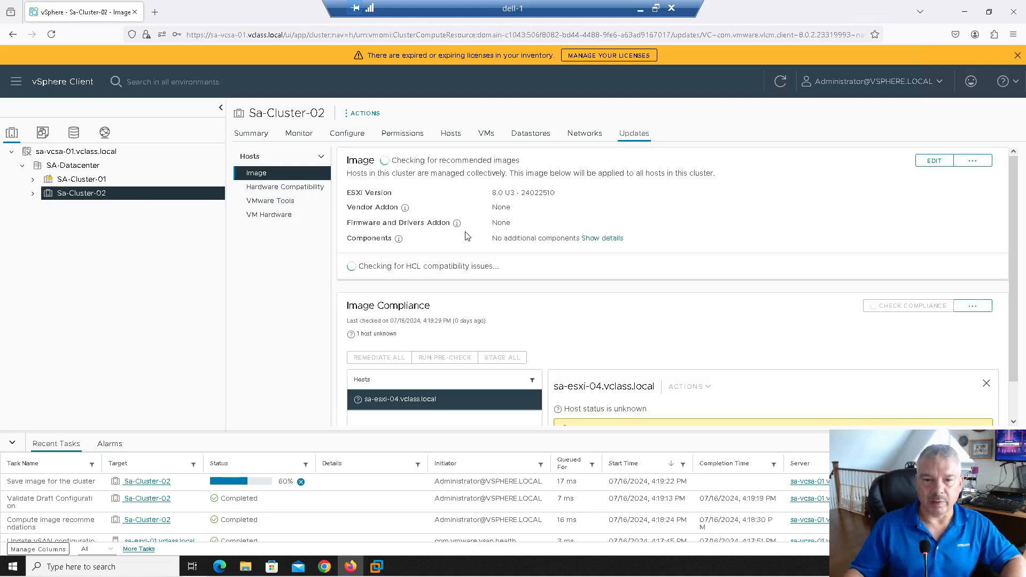
{"action": "scroll", "coordinate": [556, 334], "scroll_direction": "down", "scroll_amount": 1}
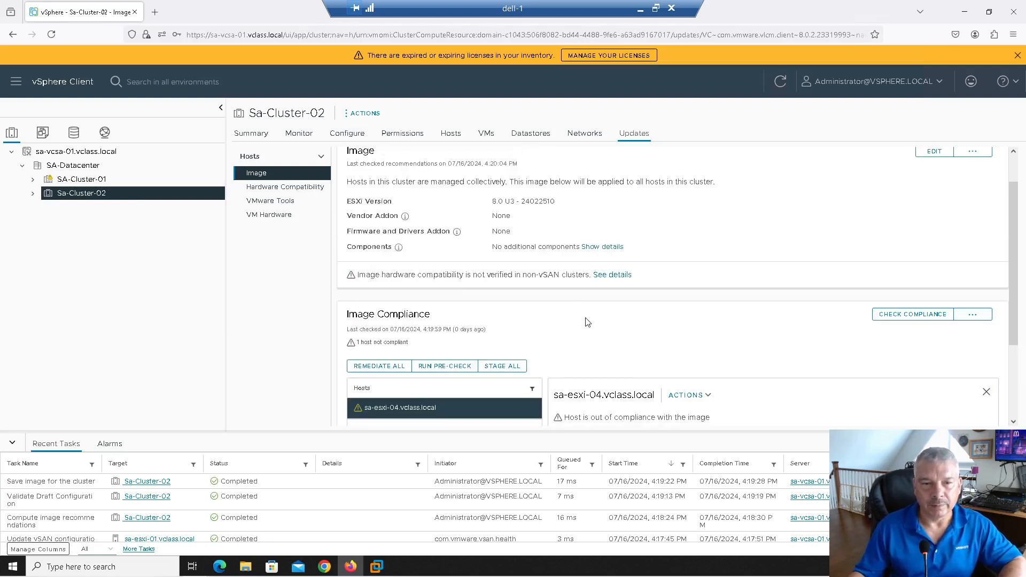
{"action": "scroll", "coordinate": [593, 310], "scroll_direction": "down", "scroll_amount": 2}
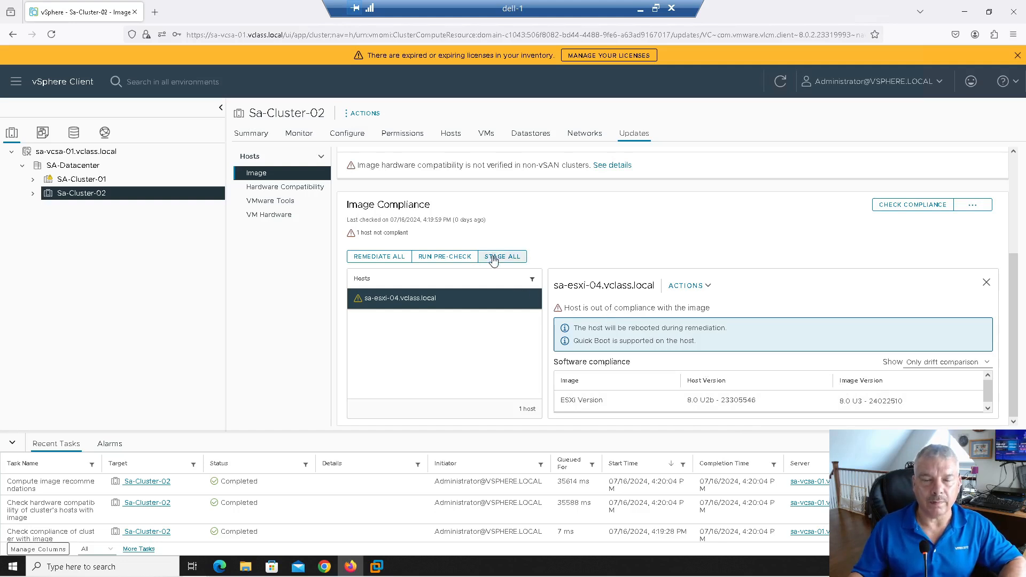
Step: Expand Sa-Cluster-02 and use Stage All to stage the 8.0 U3 image onto its hosts
{"action": "left_click", "coordinate": [33, 194]}
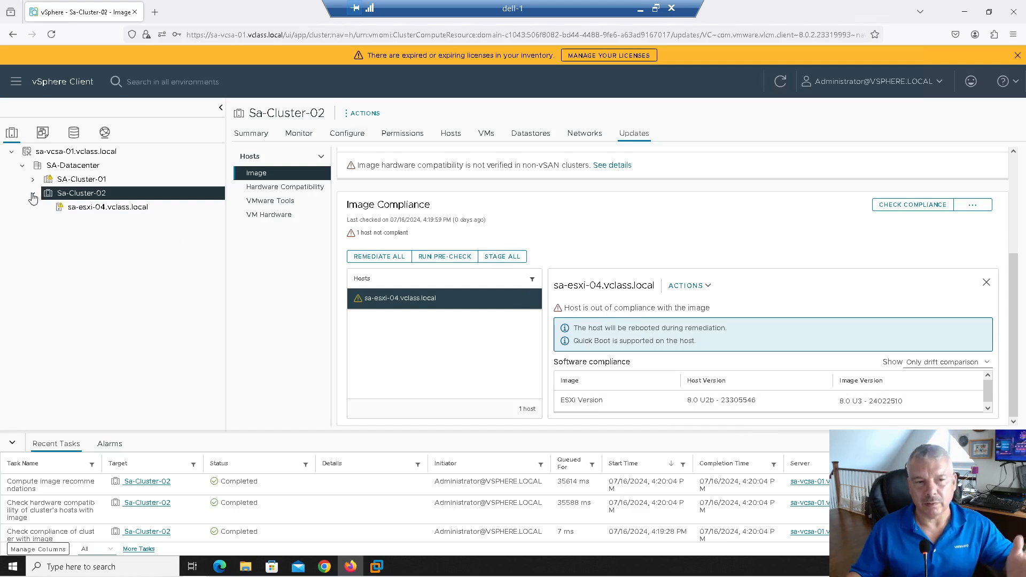
{"action": "left_click", "coordinate": [502, 261]}
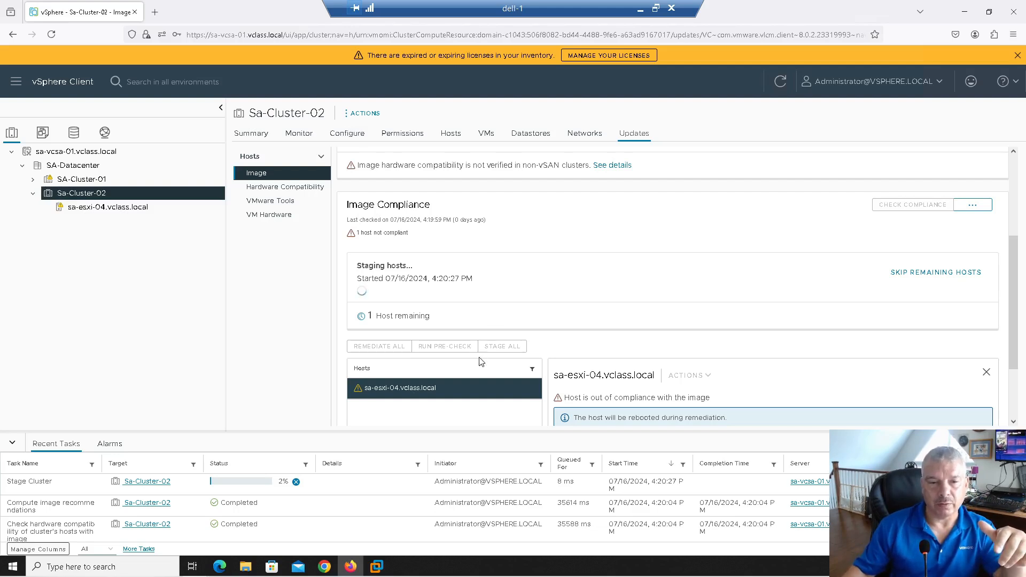
{"action": "scroll", "coordinate": [567, 346], "scroll_direction": "down", "scroll_amount": 1}
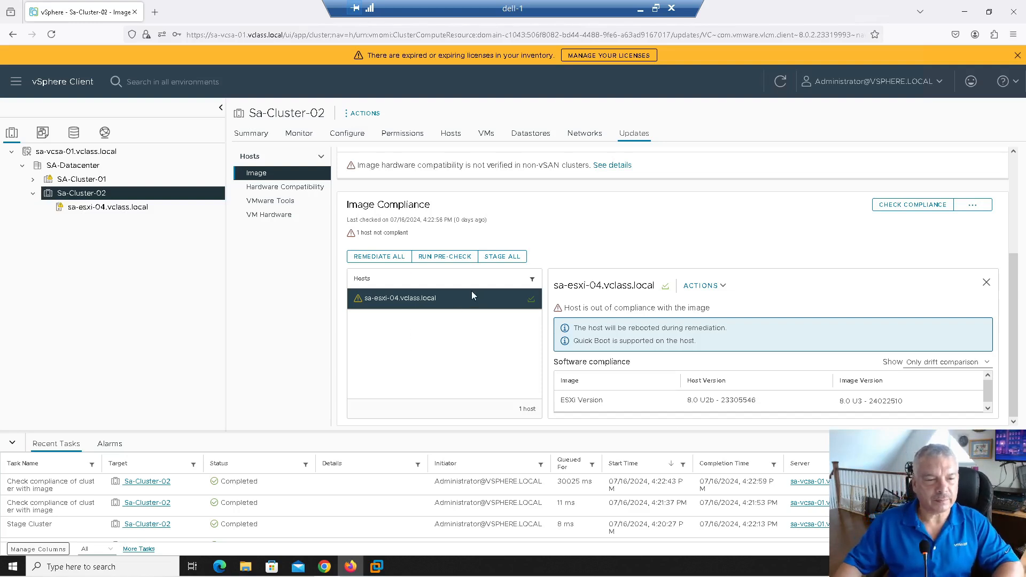
Step: Review Sa-Cluster-02's Remediate All impact notes, then start the remediation
{"action": "left_click", "coordinate": [373, 258]}
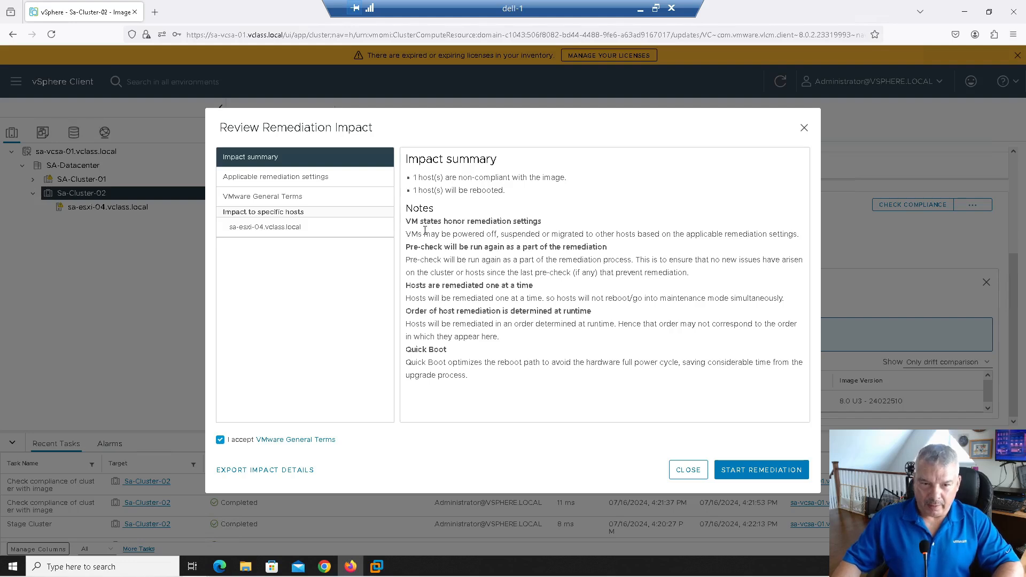
{"action": "left_click_drag", "start_coordinate": [424, 225], "coordinate": [524, 226]}
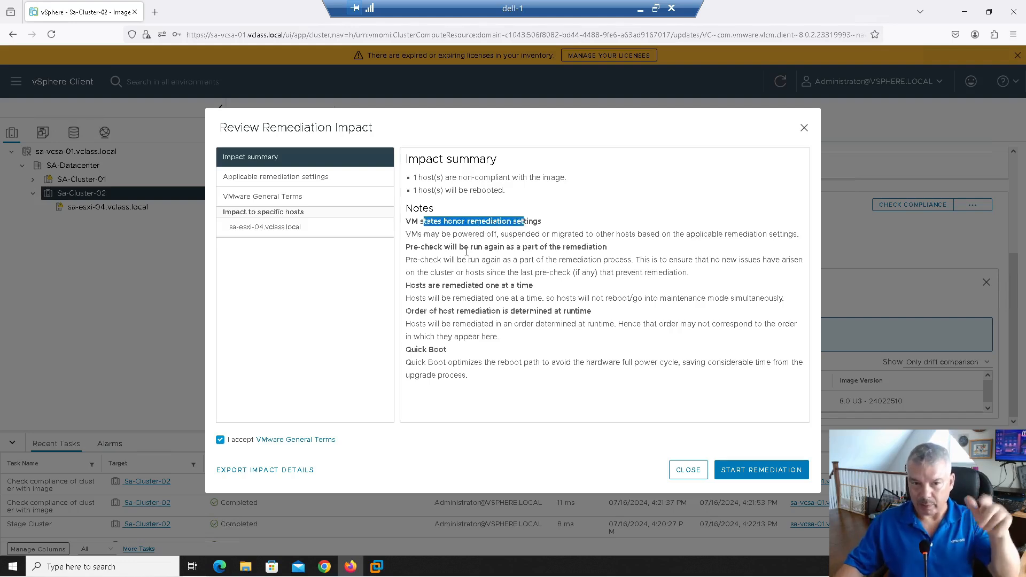
{"action": "left_click_drag", "start_coordinate": [465, 249], "coordinate": [545, 262]}
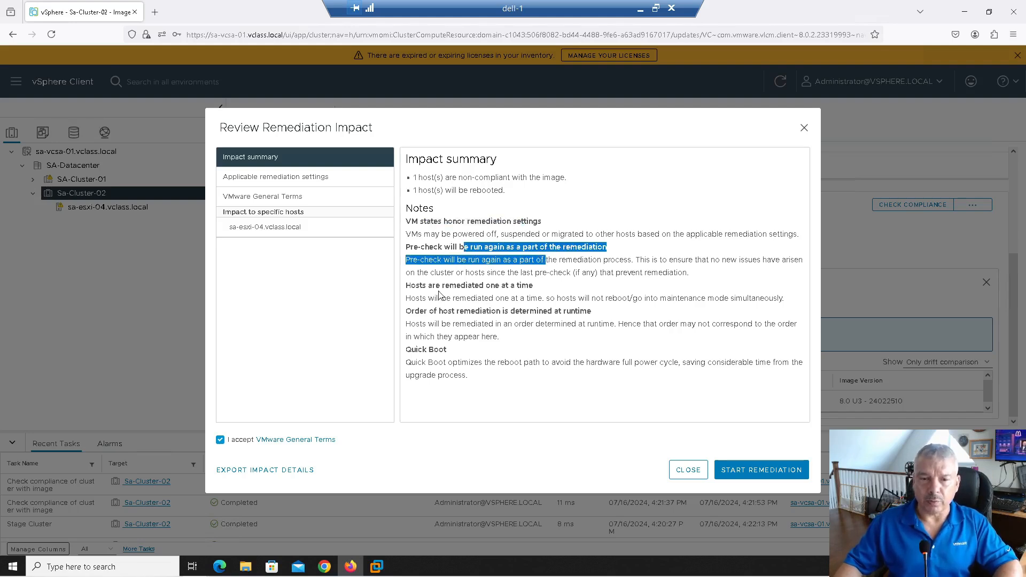
{"action": "left_click_drag", "start_coordinate": [441, 286], "coordinate": [518, 301]}
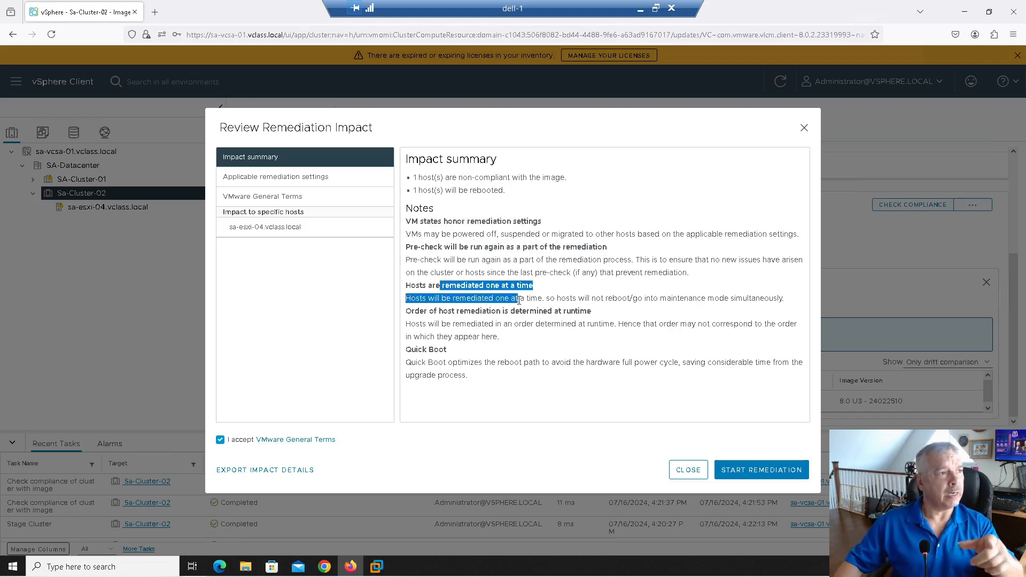
{"action": "left_click", "coordinate": [444, 324]}
{"action": "left_click_drag", "start_coordinate": [445, 324], "coordinate": [530, 337]}
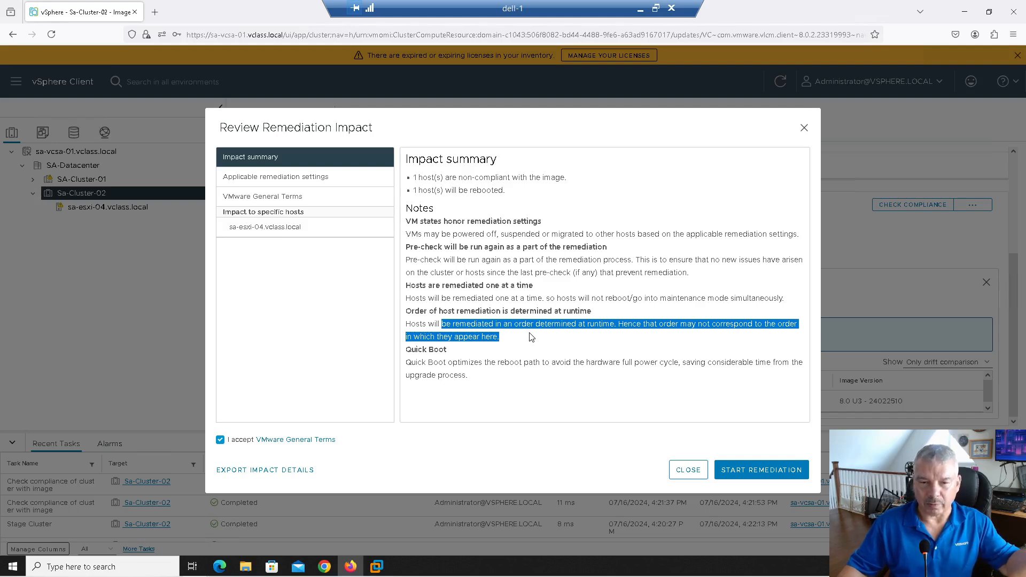
{"action": "left_click_drag", "start_coordinate": [455, 355], "coordinate": [510, 363]}
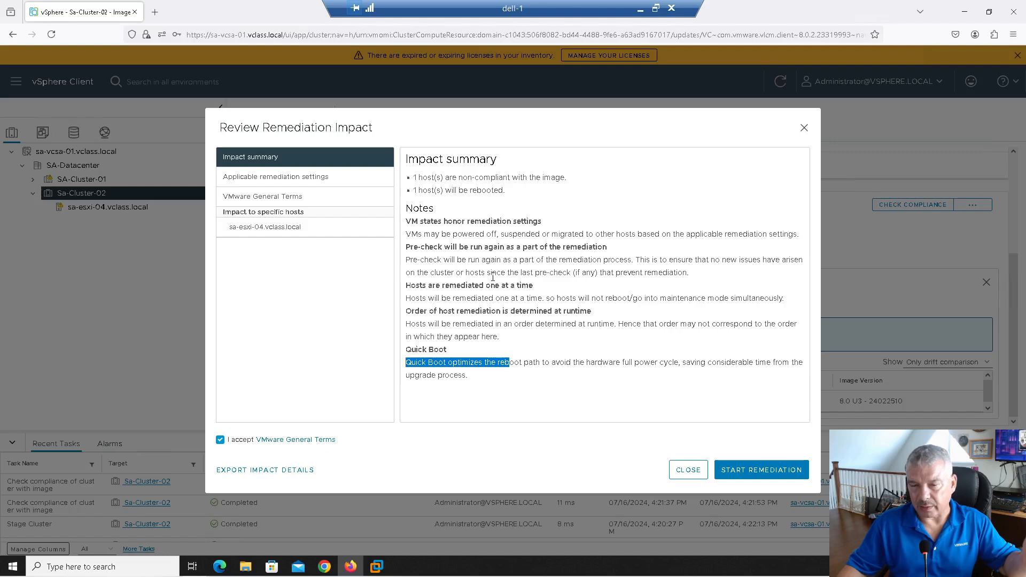
{"action": "left_click", "coordinate": [752, 470]}
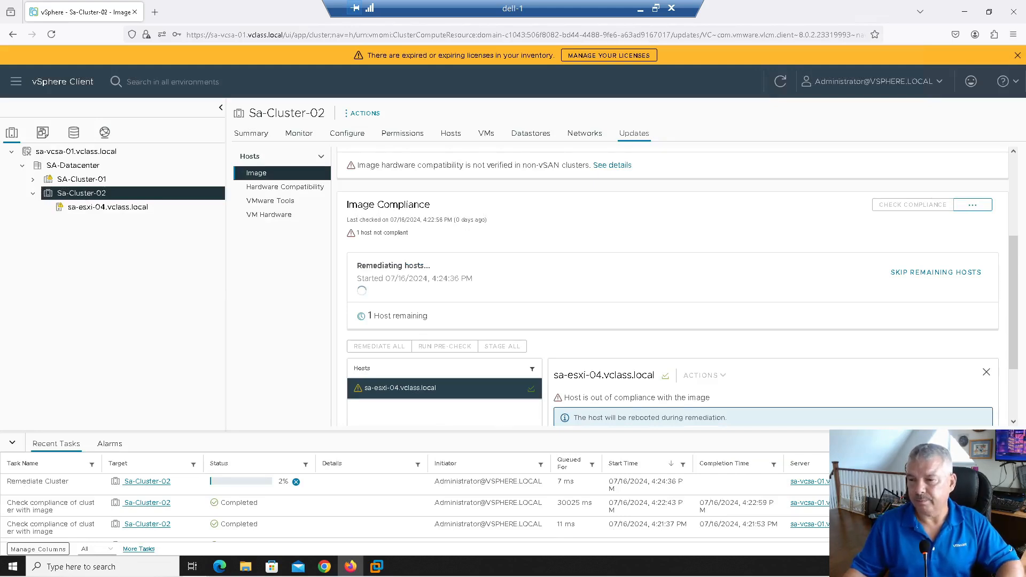
Step: Expand the remediation log to review the reboot and image install entries, then collapse it
{"action": "scroll", "coordinate": [606, 267], "scroll_direction": "down", "scroll_amount": 3}
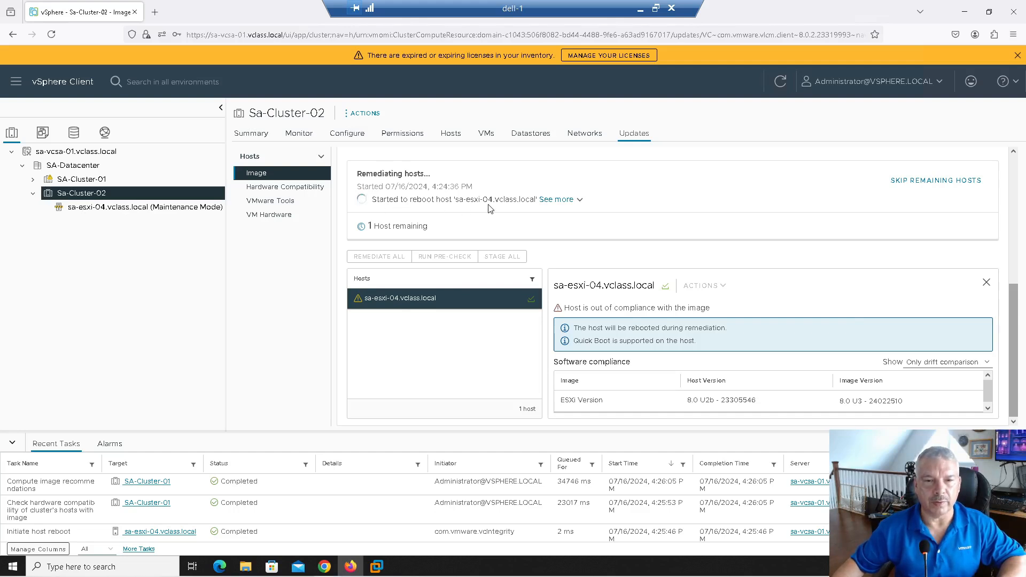
{"action": "left_click", "coordinate": [579, 201]}
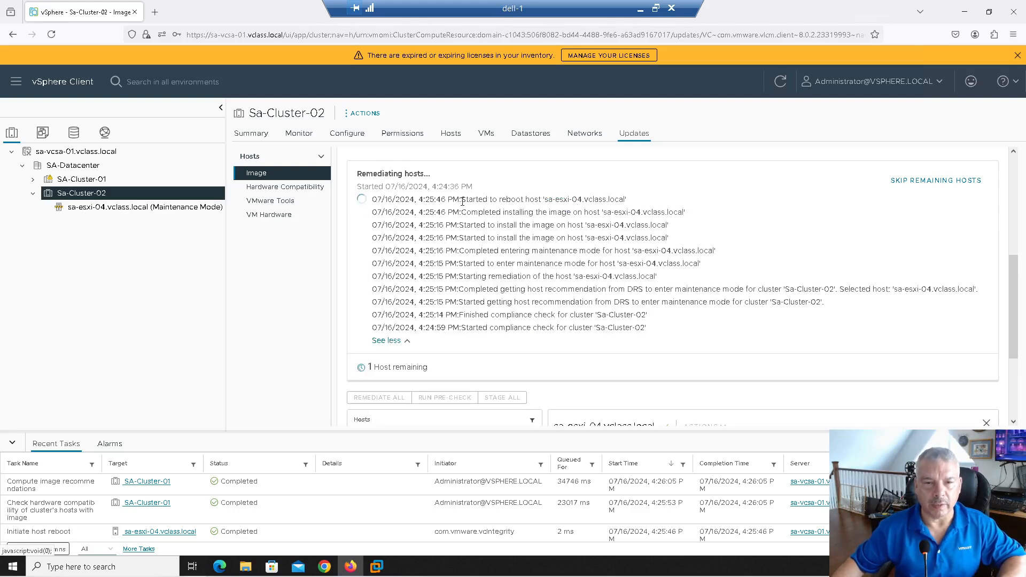
{"action": "left_click_drag", "start_coordinate": [480, 207], "coordinate": [560, 300]}
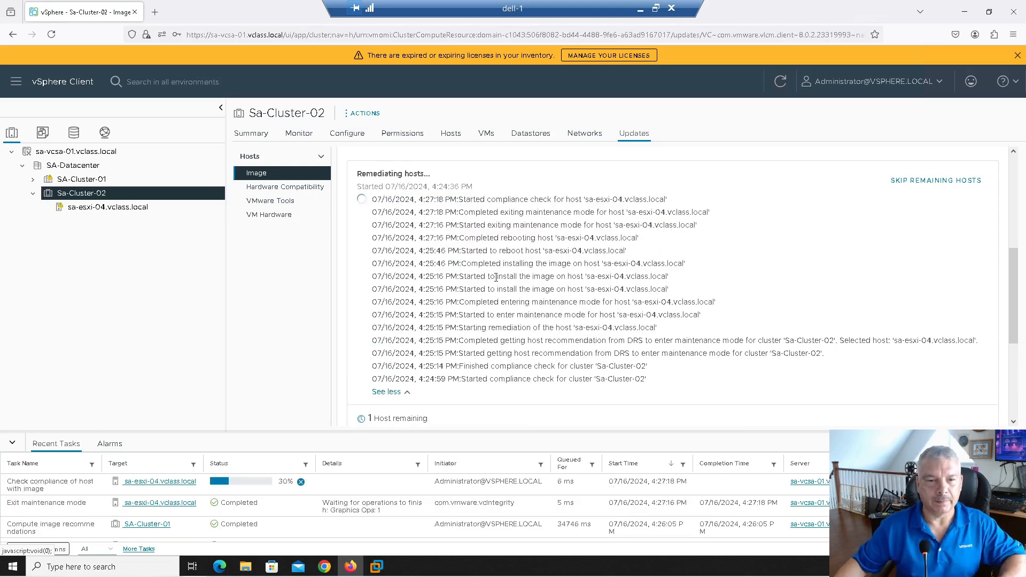
{"action": "left_click", "coordinate": [395, 395]}
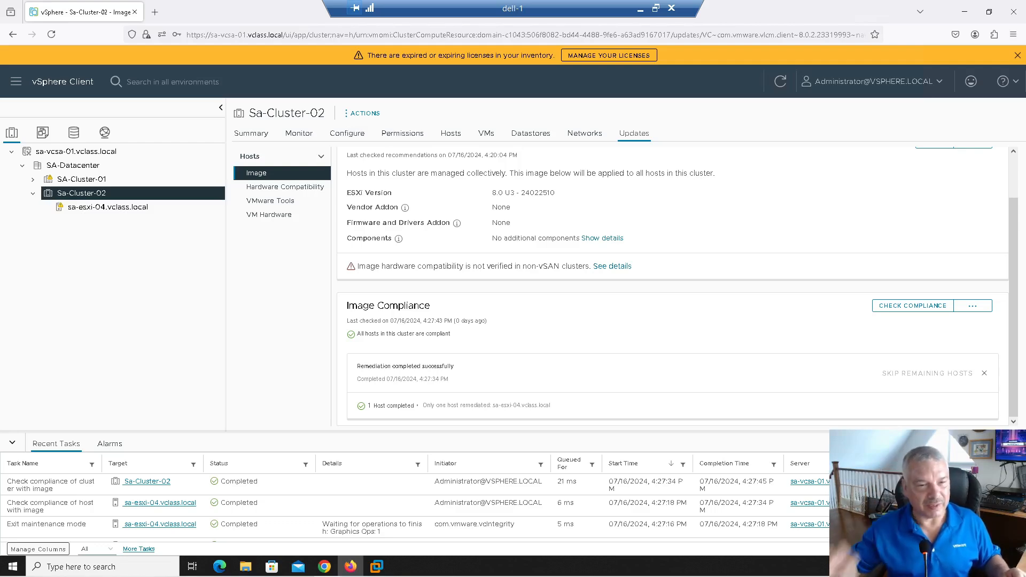
Step: Select sa-esxi-04, then switch to SA-Cluster-01's Updates > Image page
{"action": "left_click", "coordinate": [112, 207]}
{"action": "left_click", "coordinate": [107, 194]}
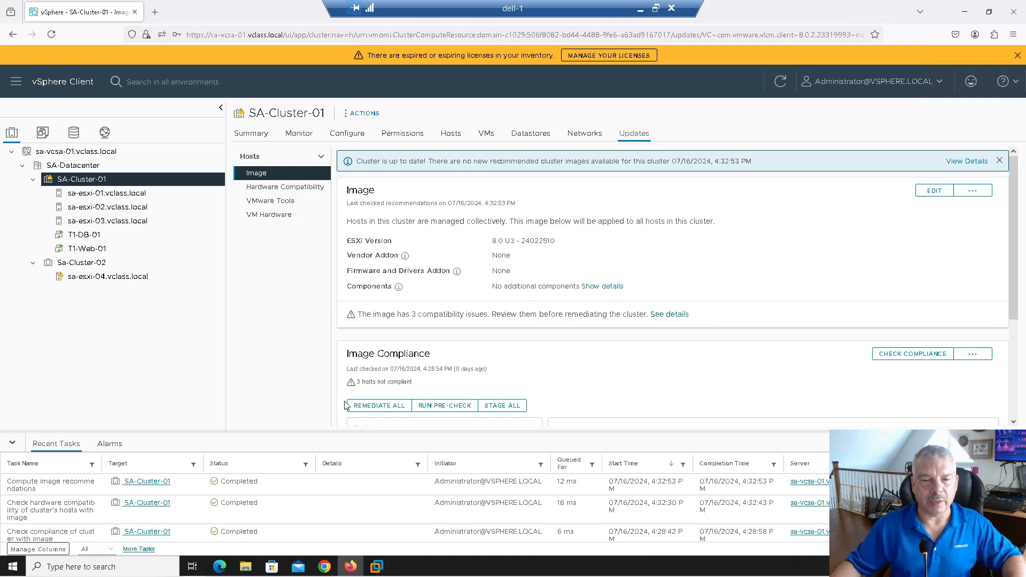
Step: Start Remediate All on SA-Cluster-01 and scroll down to the remediation details
{"action": "left_click", "coordinate": [374, 406]}
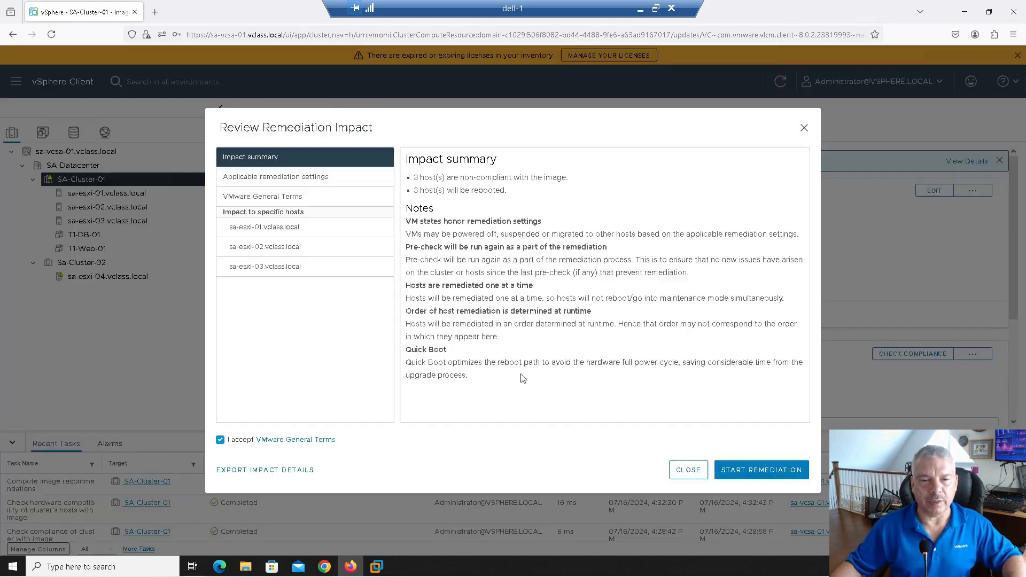
{"action": "left_click", "coordinate": [744, 470]}
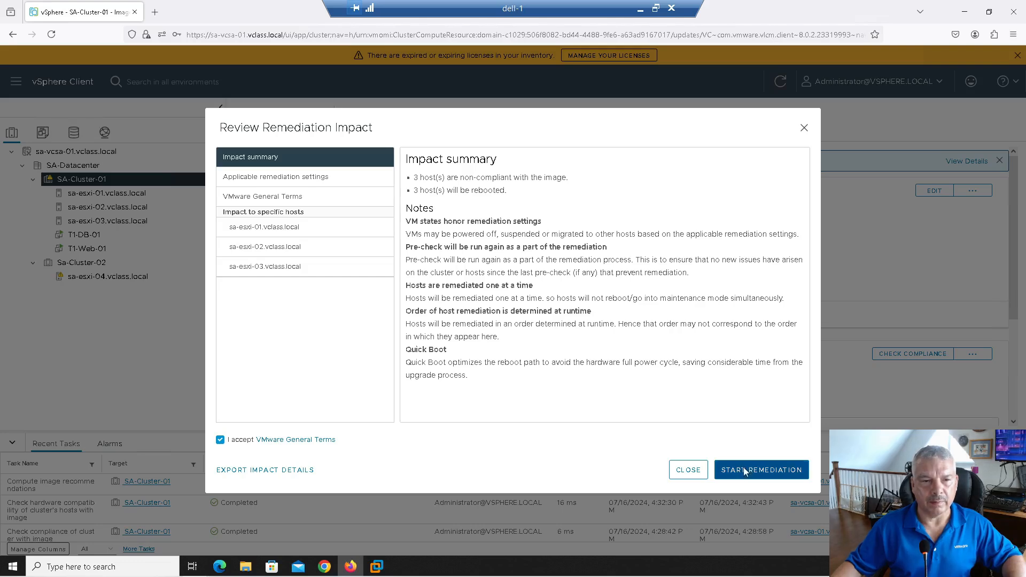
{"action": "scroll", "coordinate": [639, 382], "scroll_direction": "down", "scroll_amount": 2}
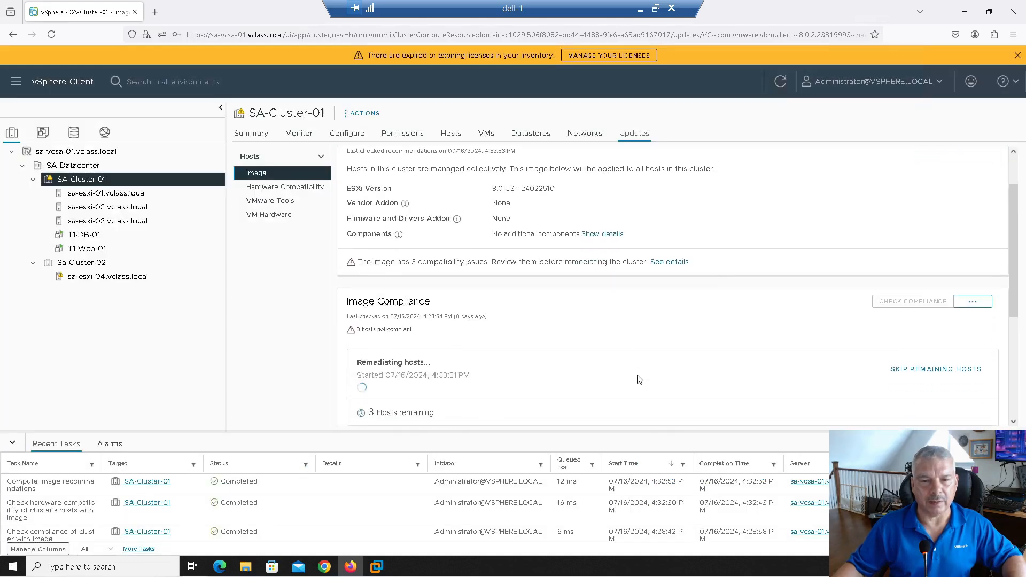
{"action": "scroll", "coordinate": [640, 380], "scroll_direction": "down", "scroll_amount": 1}
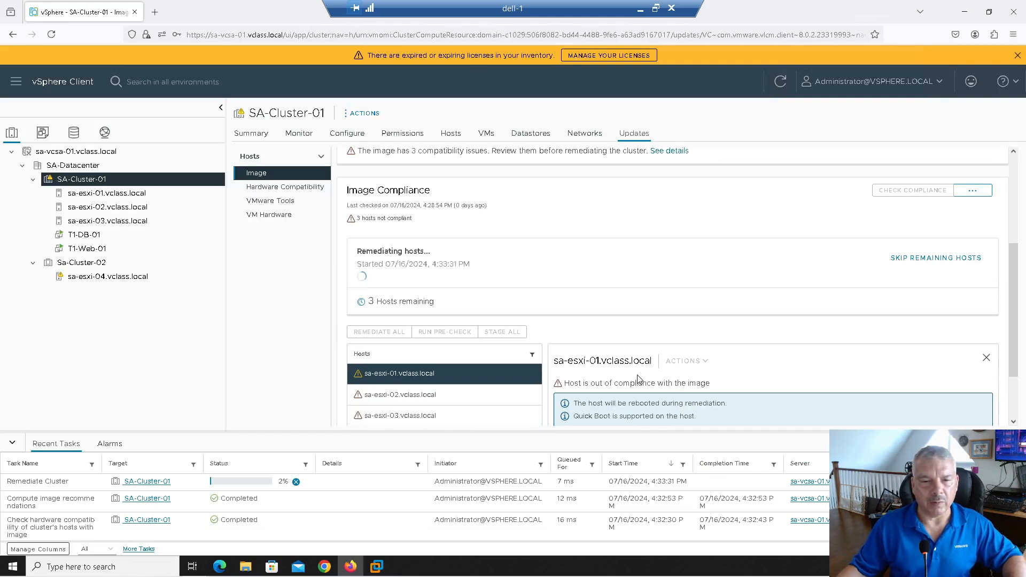
{"action": "scroll", "coordinate": [640, 379], "scroll_direction": "down", "scroll_amount": 1}
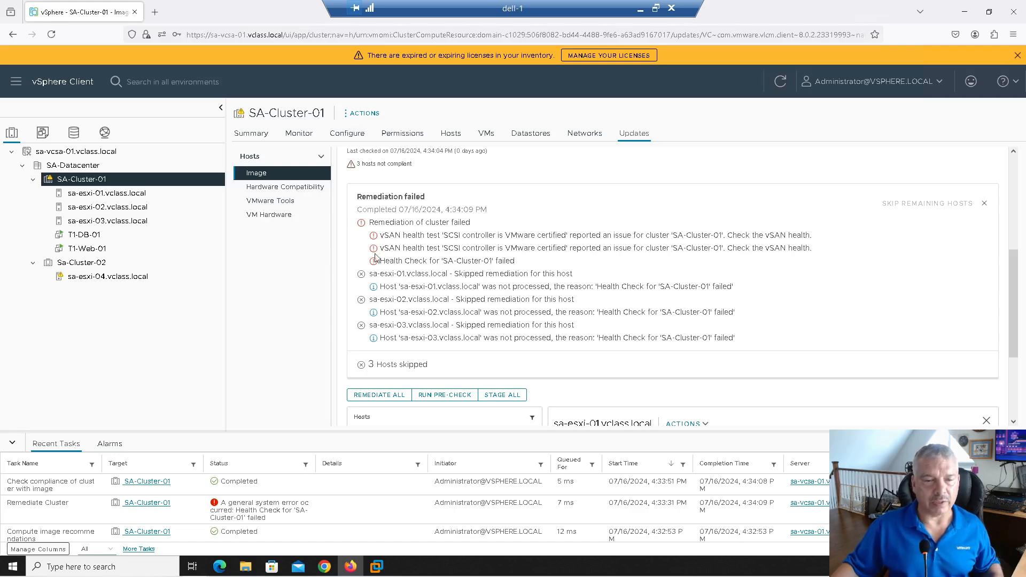
Step: Select sa-esxi-01.vclass.local to list its 5 storage devices
{"action": "left_click", "coordinate": [95, 196]}
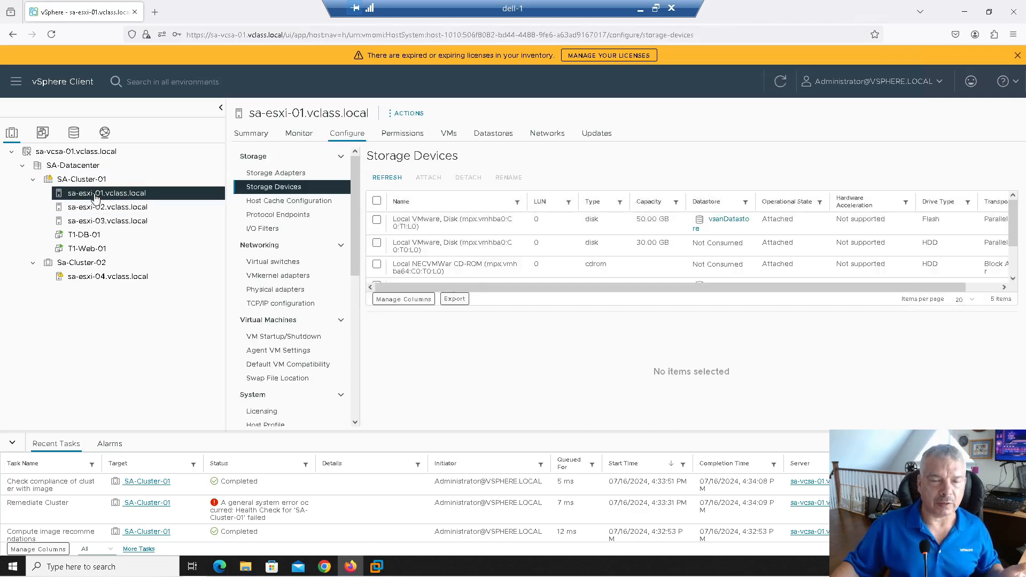